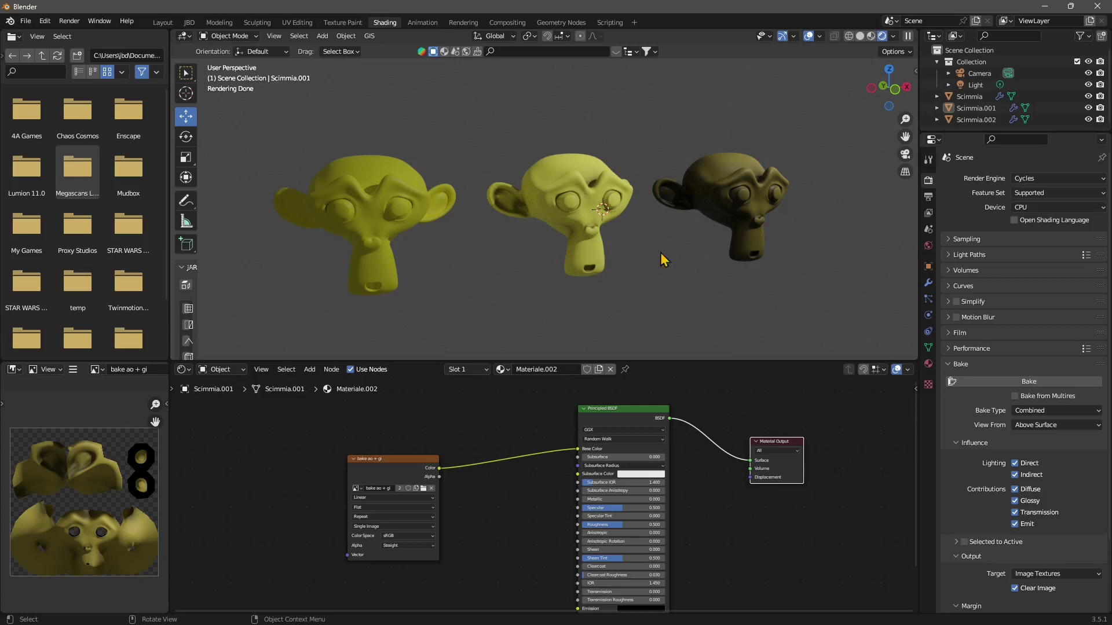
# Step: Trackball-rotate the dark right monkey head, Scimmia.001, so it faces a new direction
pyautogui.scroll(-4, 666, 266)
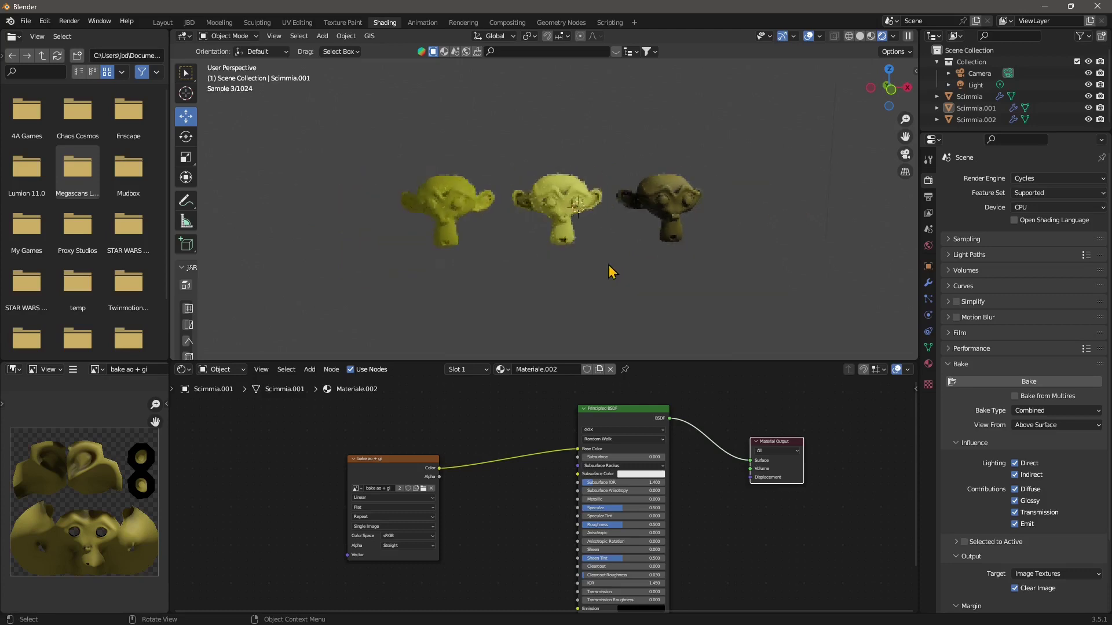
pyautogui.click(672, 218)
pyautogui.scroll(1, 277, 125)
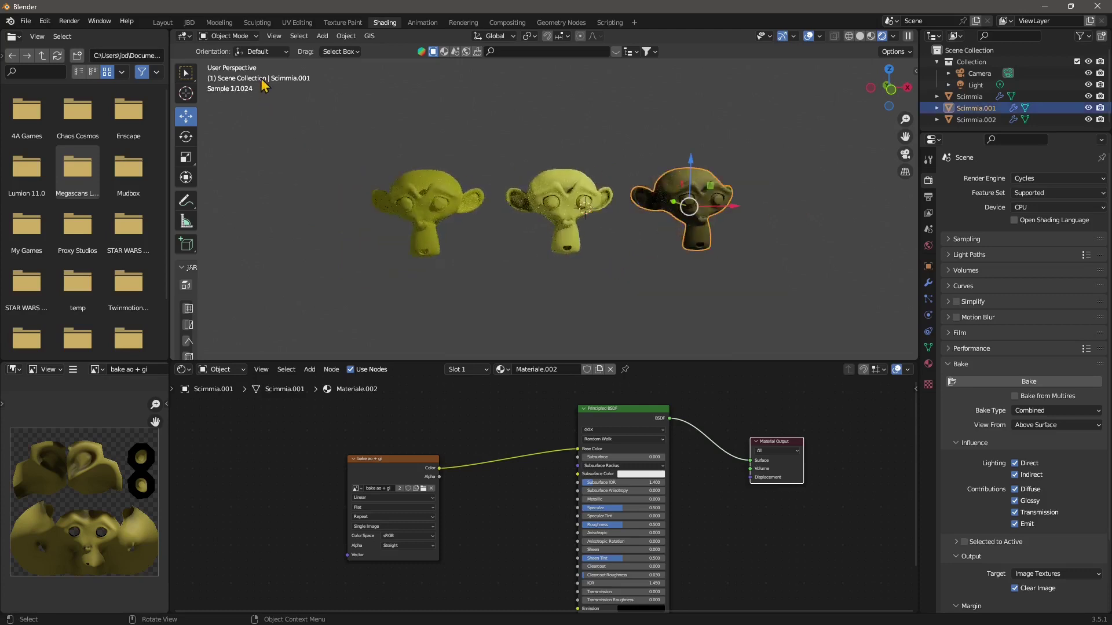
pyautogui.click(186, 137)
pyautogui.moveTo(686, 208); pyautogui.dragTo(682, 213)
pyautogui.moveTo(753, 206); pyautogui.dragTo(678, 179)
pyautogui.moveTo(693, 224); pyautogui.dragTo(661, 214)
# Step: Tilt the middle monkey head around X and turn it around Z
pyautogui.click(560, 197)
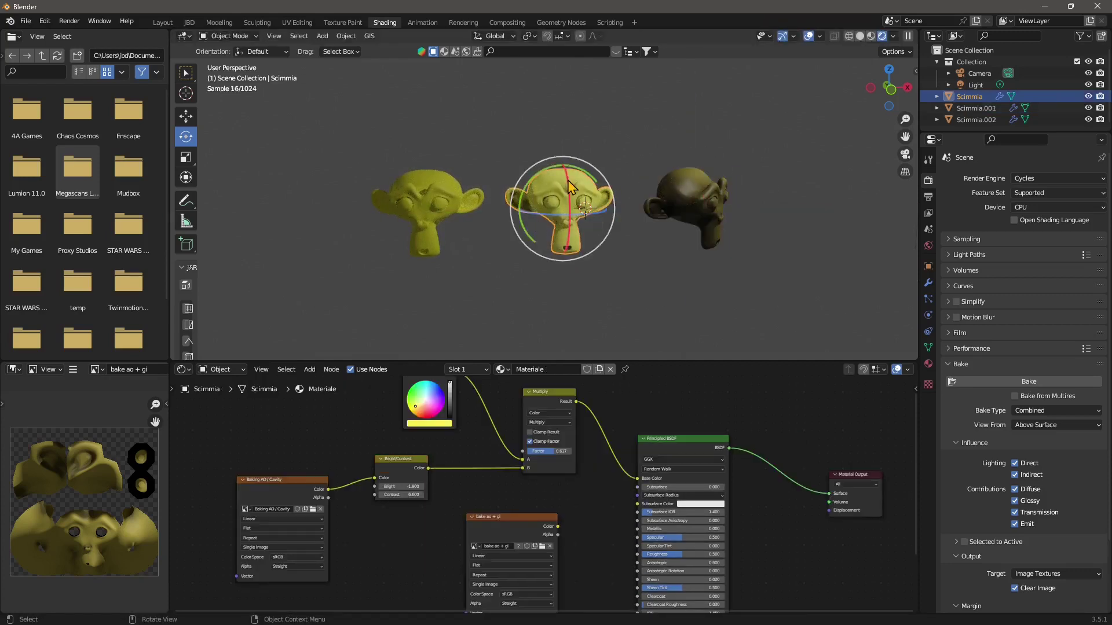
pyautogui.moveTo(570, 186)
pyautogui.mouseDown()
pyautogui.moveTo(585, 149)
pyautogui.moveTo(573, 186)
pyautogui.mouseUp()
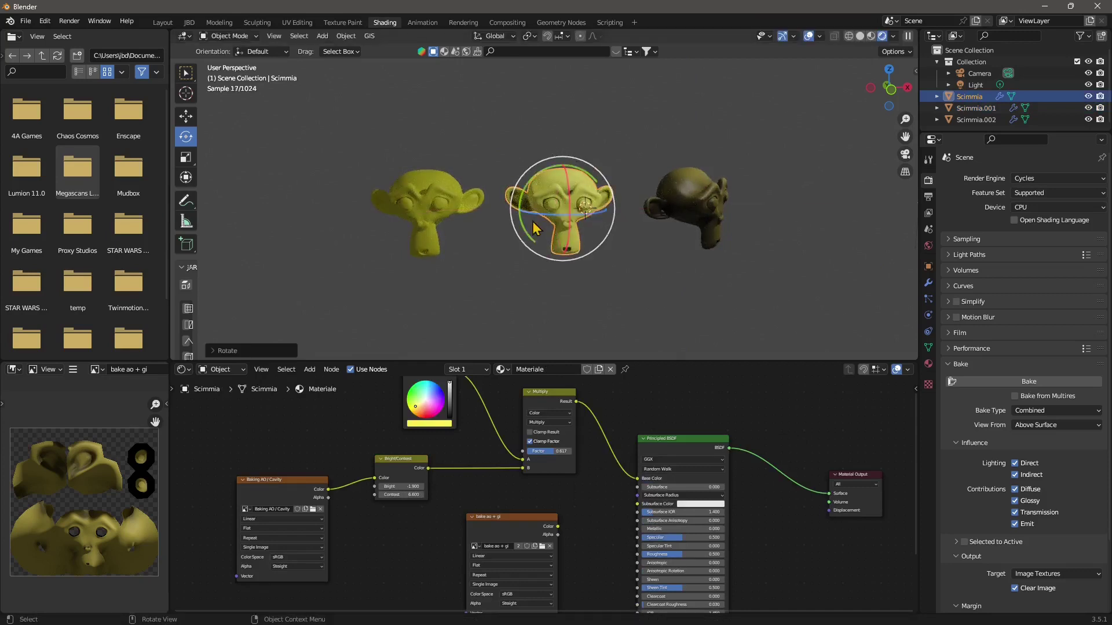
pyautogui.moveTo(535, 213); pyautogui.dragTo(511, 219)
pyautogui.click(689, 137)
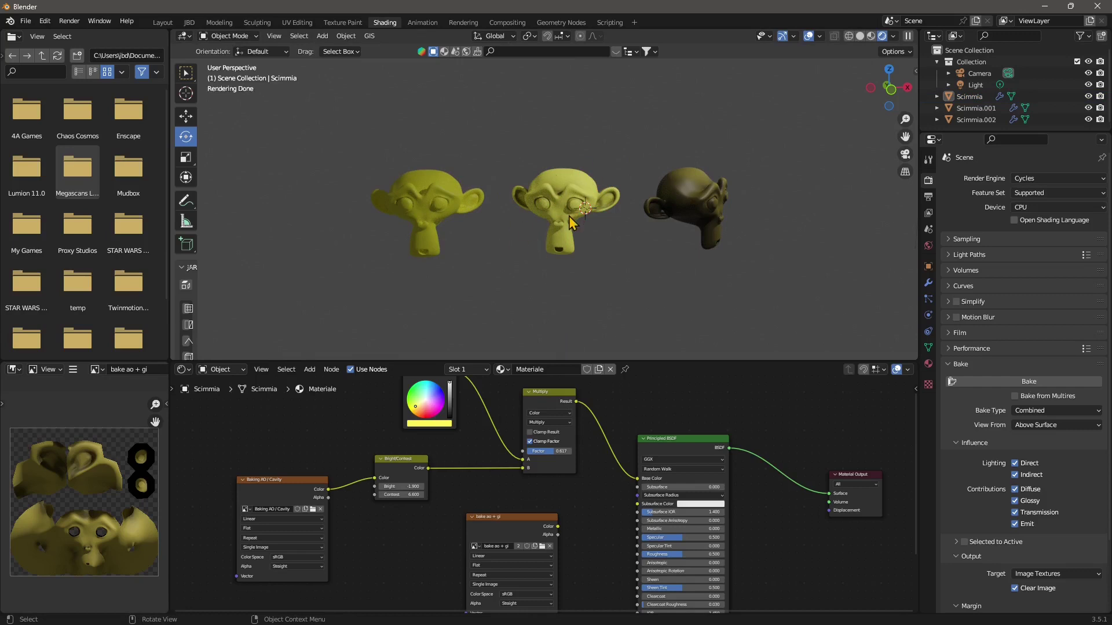
# Step: Turn the right monkey head to a new angle around the Z axis
pyautogui.click(701, 216)
pyautogui.moveTo(702, 215); pyautogui.dragTo(660, 249)
pyautogui.click(610, 277)
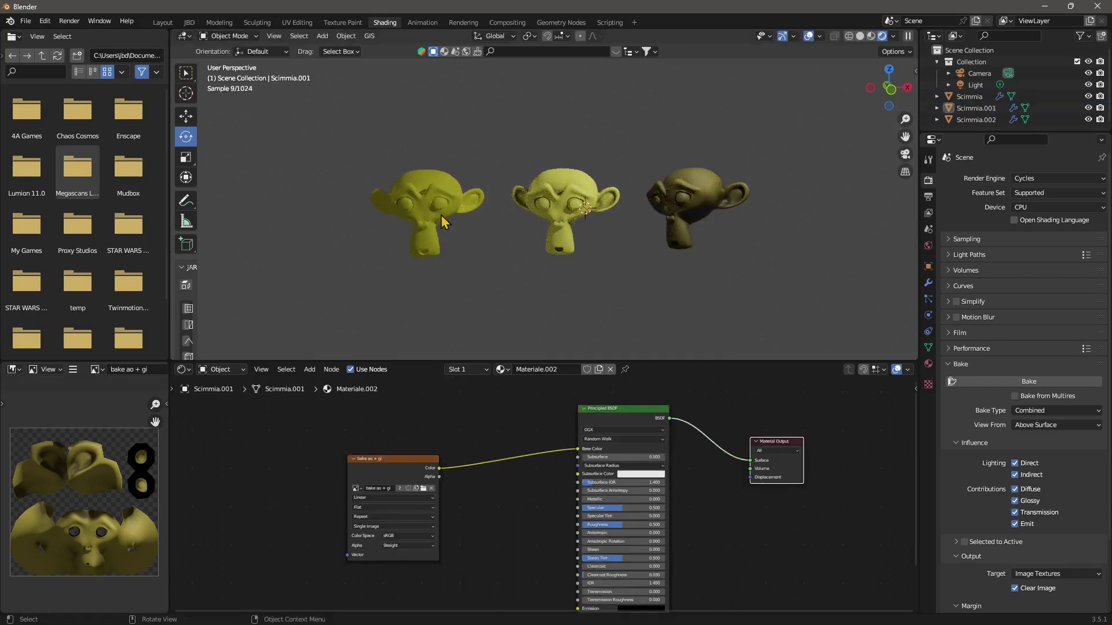
# Step: Turn the left monkey head around the Z axis, then reselect it
pyautogui.click(433, 224)
pyautogui.moveTo(433, 225)
pyautogui.mouseDown()
pyautogui.moveTo(425, 215)
pyautogui.moveTo(437, 207)
pyautogui.mouseUp()
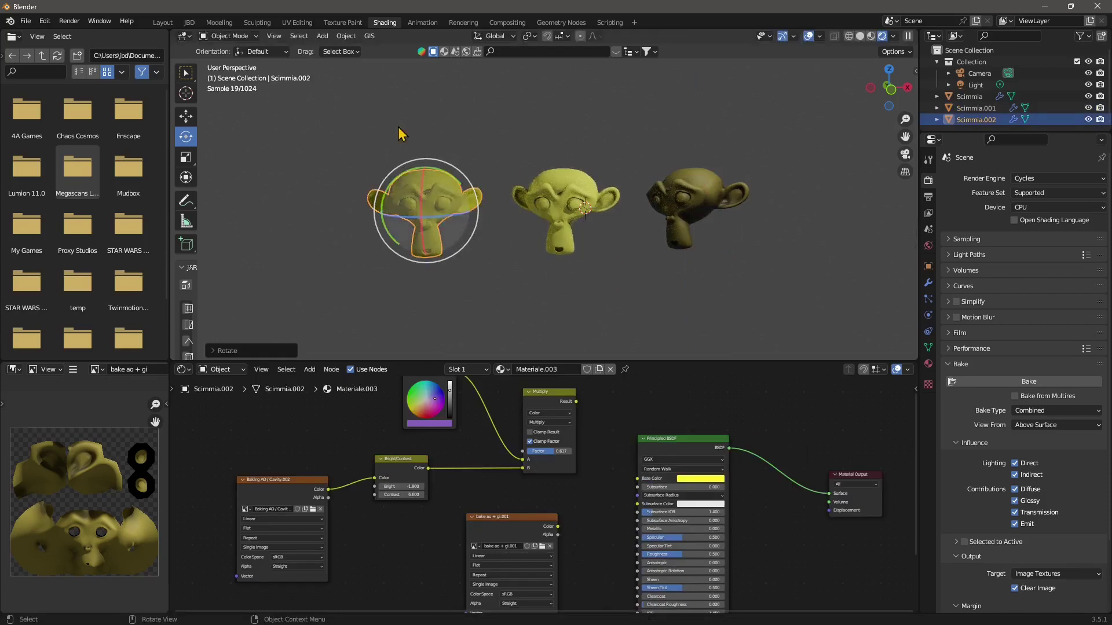
pyautogui.click(456, 302)
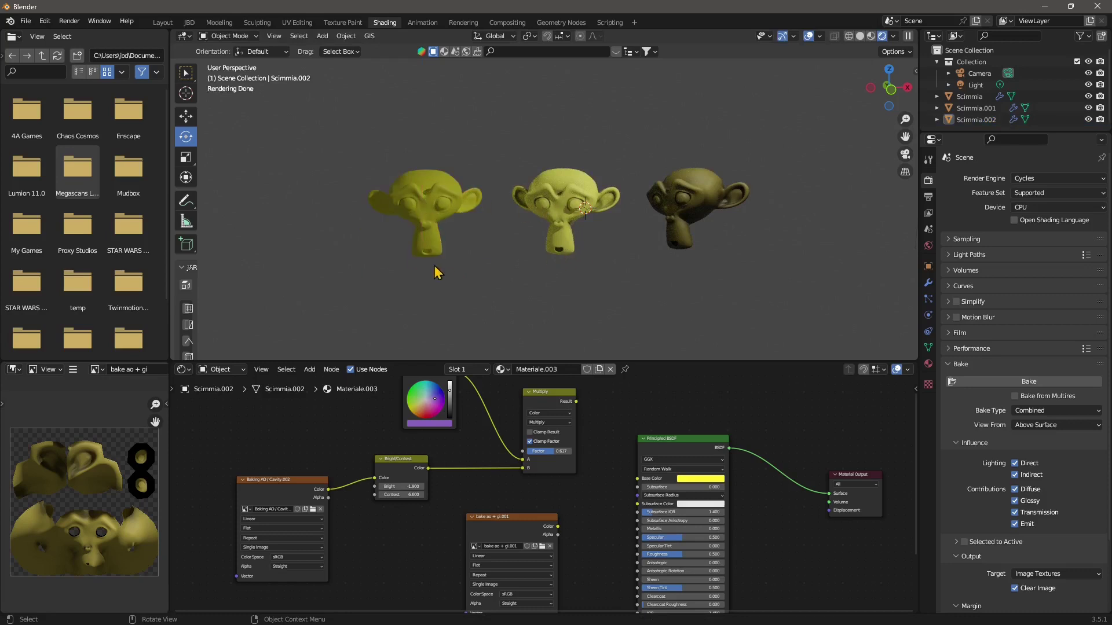
pyautogui.click(436, 216)
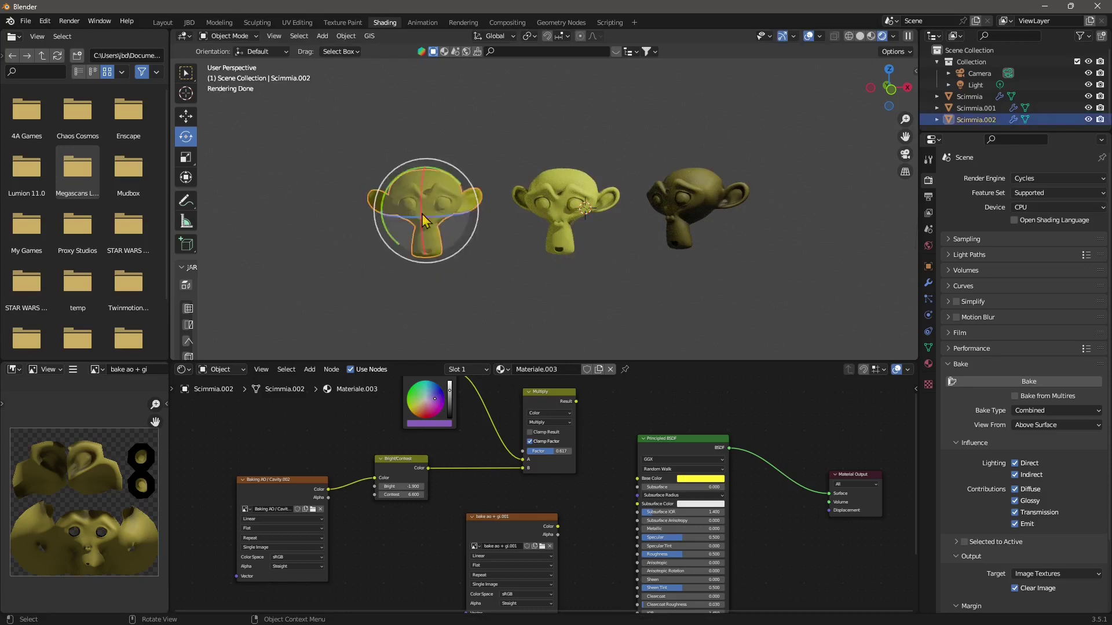
# Step: Start a new General scene, discarding the current file's unsaved changes
pyautogui.click(325, 174)
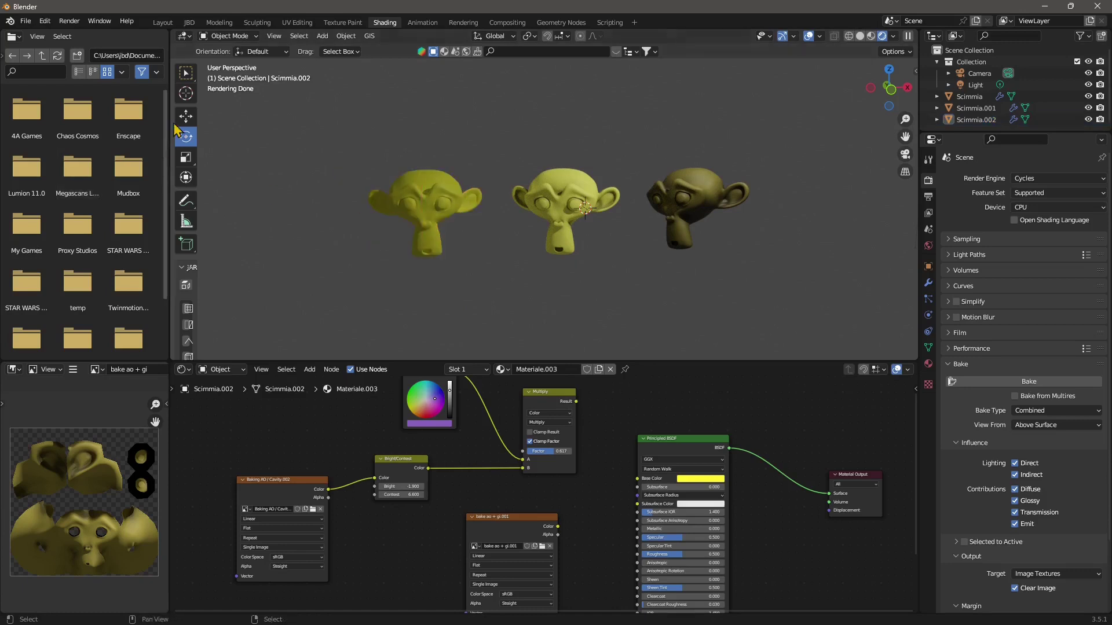
pyautogui.click(26, 21)
pyautogui.moveTo(35, 34)
pyautogui.click(162, 36)
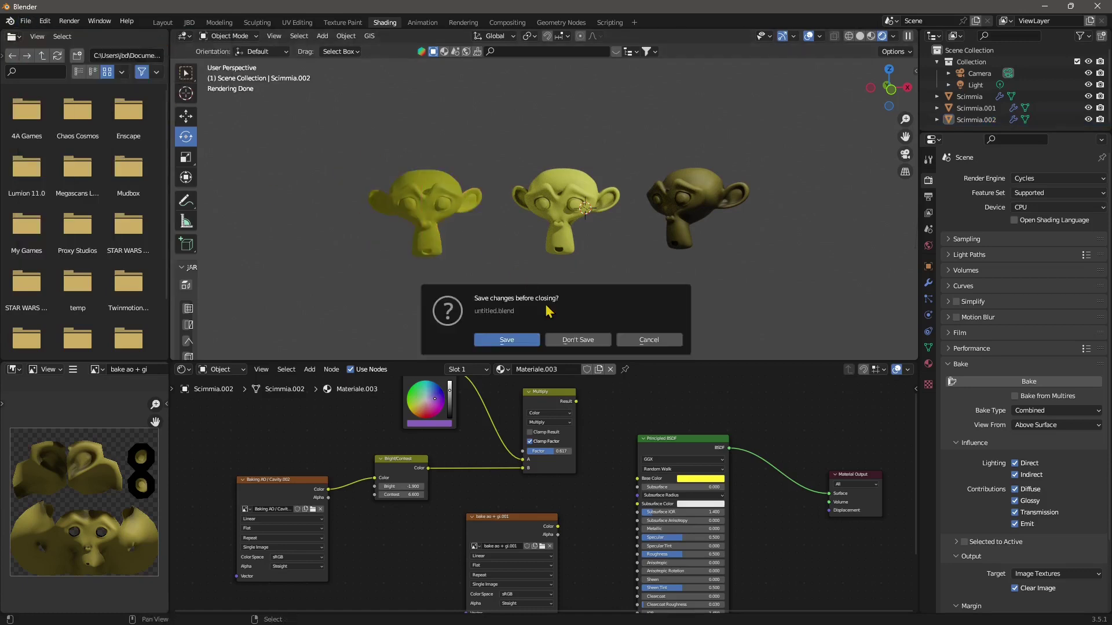
pyautogui.click(575, 339)
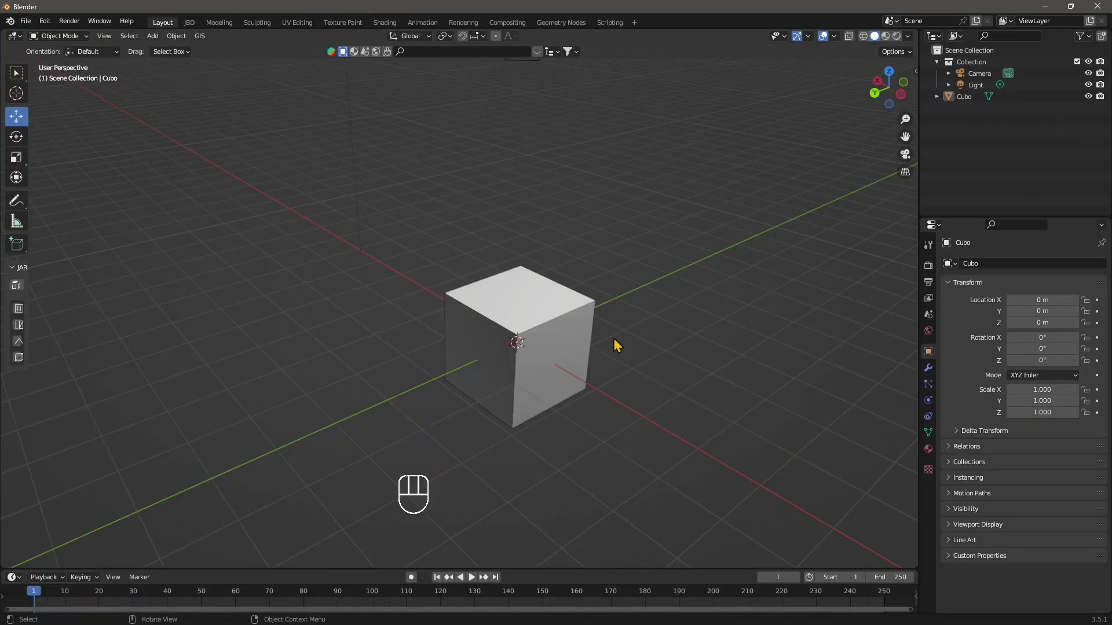
# Step: Delete the default cube and add a Suzanne monkey mesh
pyautogui.click(522, 319)
pyautogui.press('Delete')
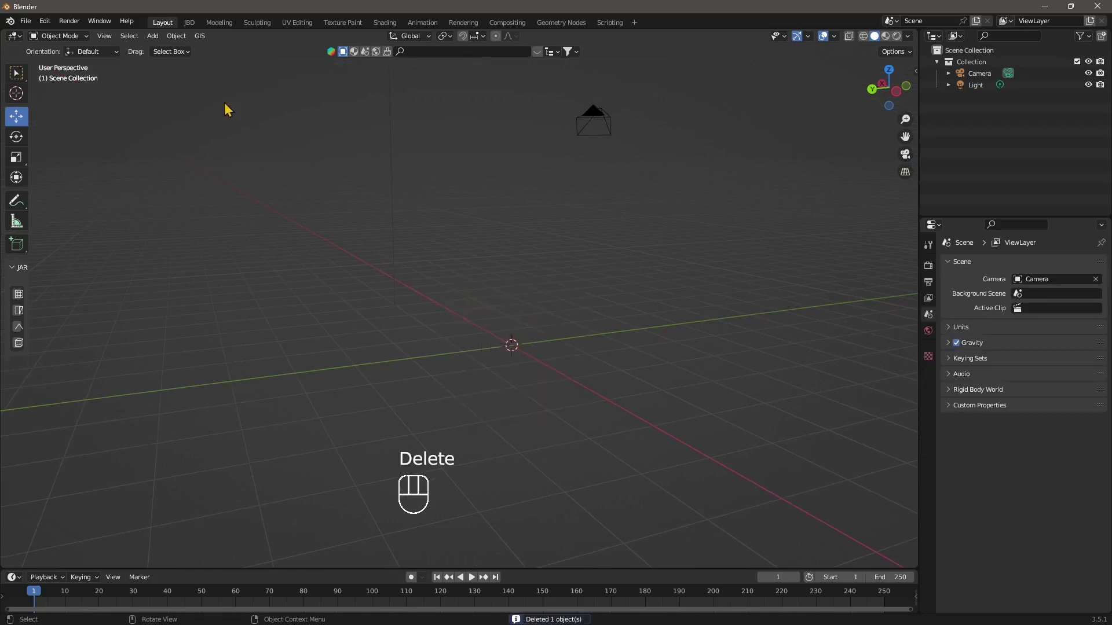
pyautogui.click(153, 36)
pyautogui.moveTo(174, 50)
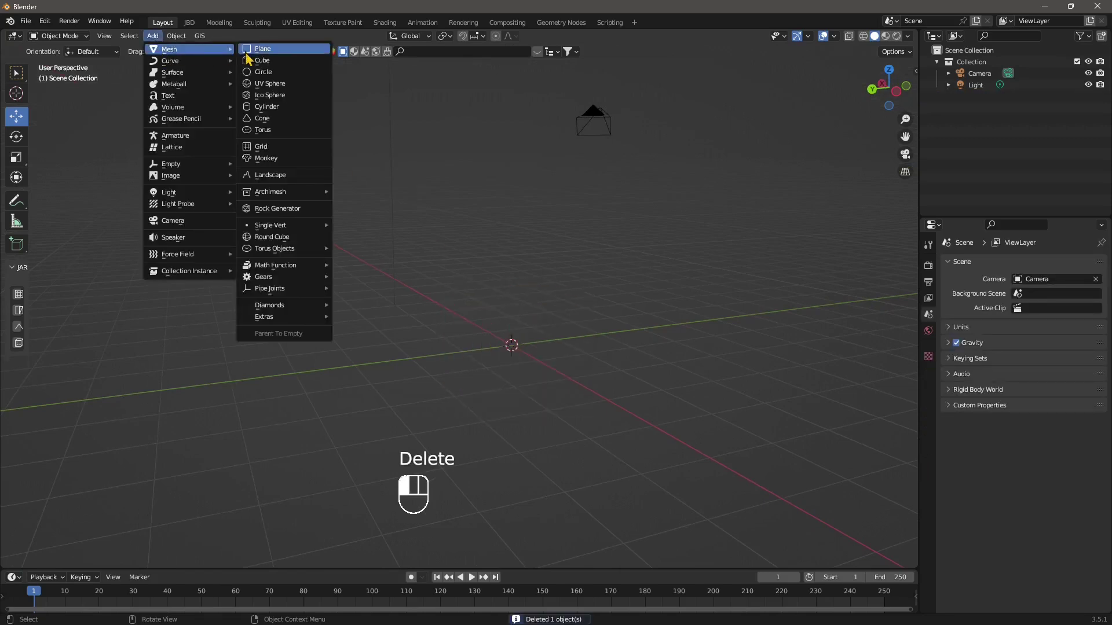
pyautogui.click(271, 164)
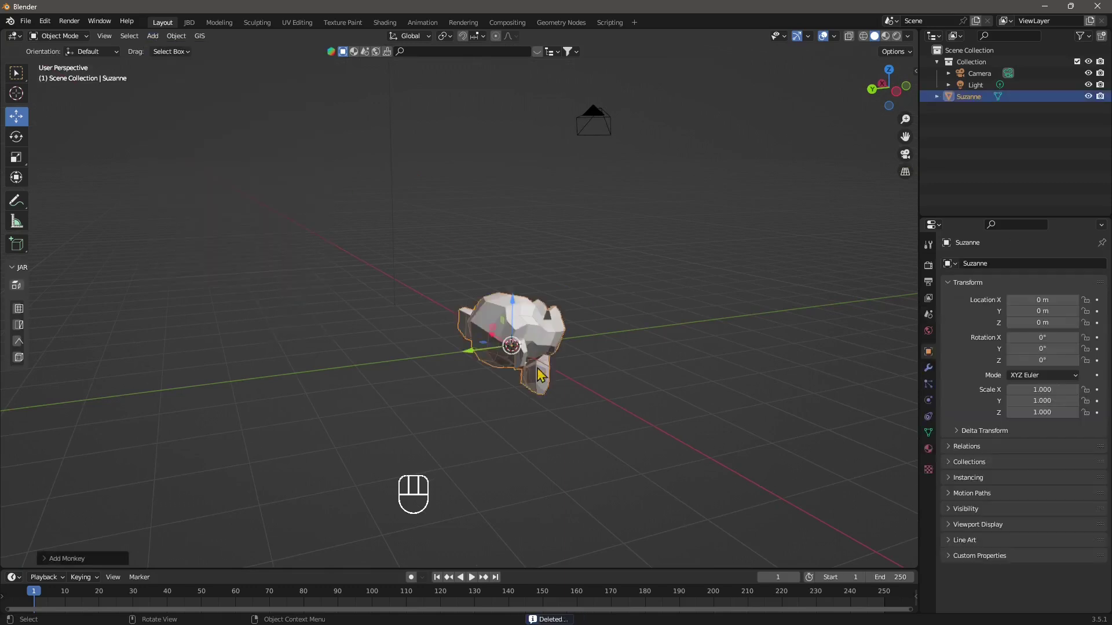
# Step: Show Suzanne's modifier properties while orbiting around her
pyautogui.moveTo(556, 385); pyautogui.dragTo(498, 354, button='middle')
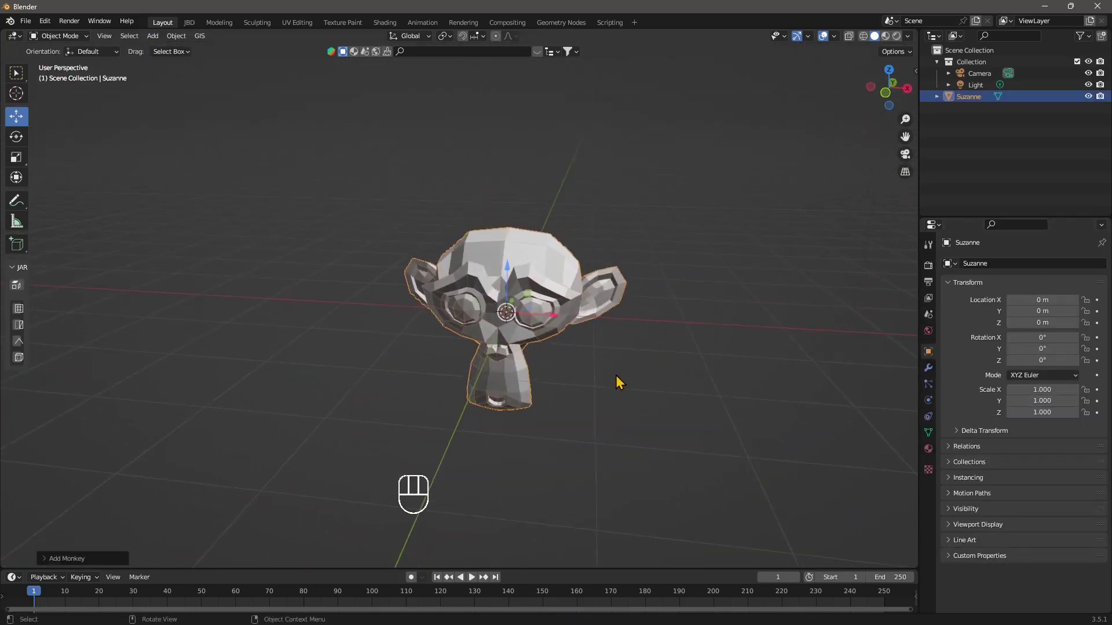
pyautogui.click(927, 368)
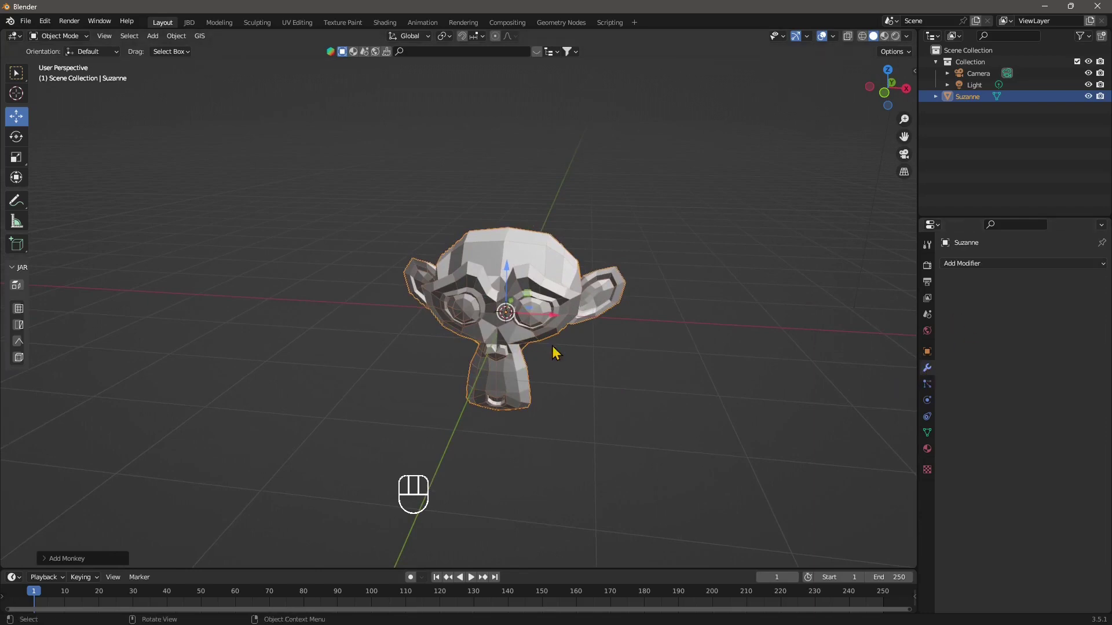
pyautogui.moveTo(576, 350); pyautogui.dragTo(565, 356, button='middle')
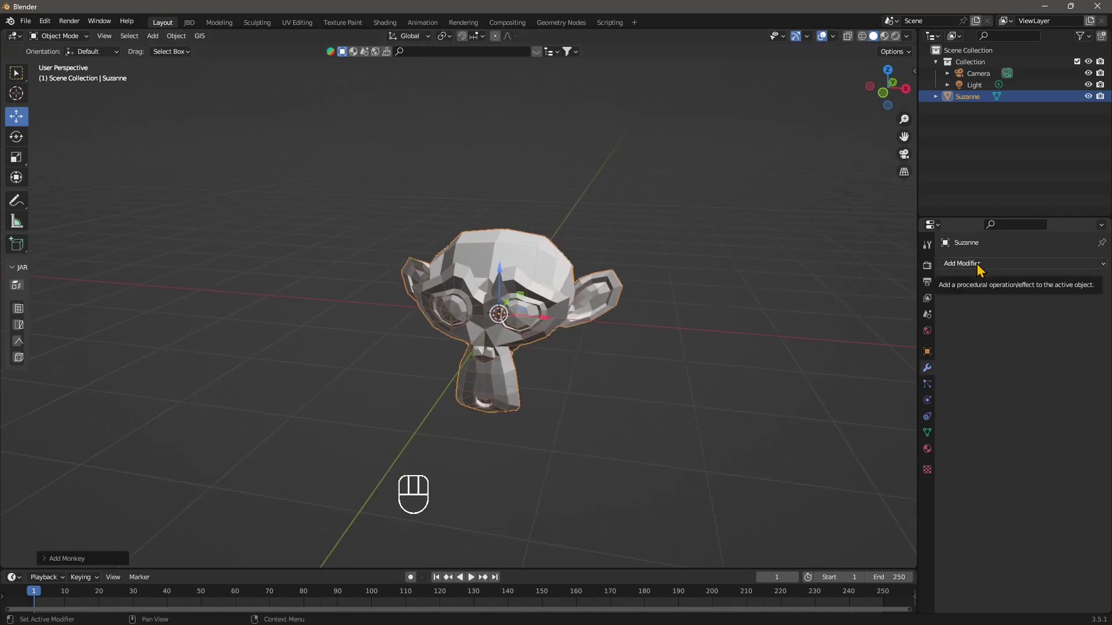
pyautogui.moveTo(724, 409); pyautogui.dragTo(588, 397, button='middle')
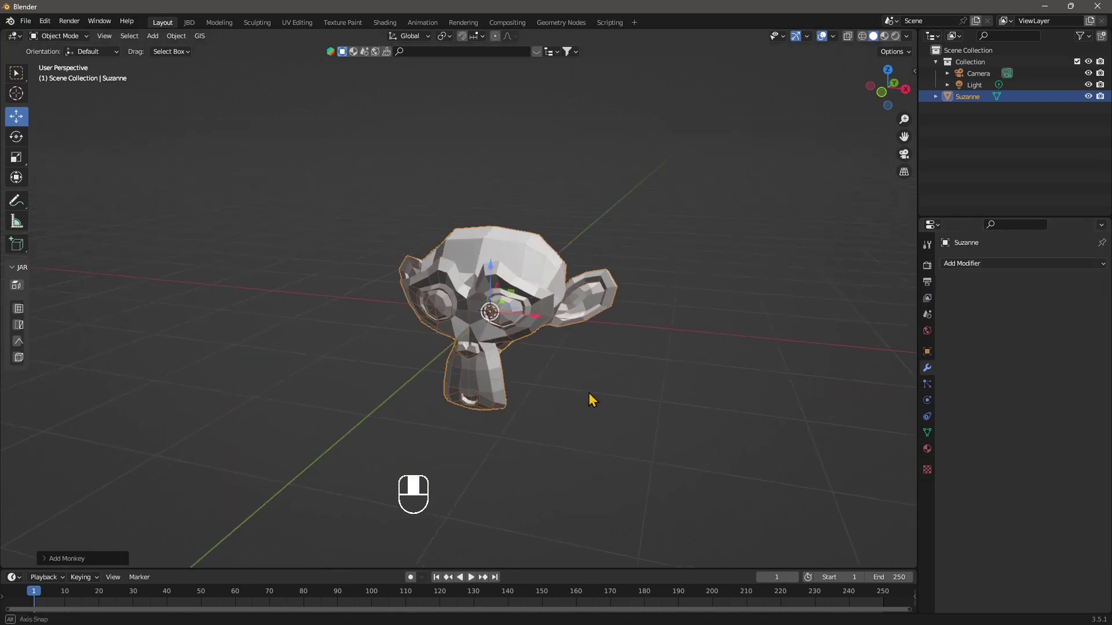
# Step: Add a Subdivision Surface modifier at viewport level 2 and apply it
pyautogui.click(971, 267)
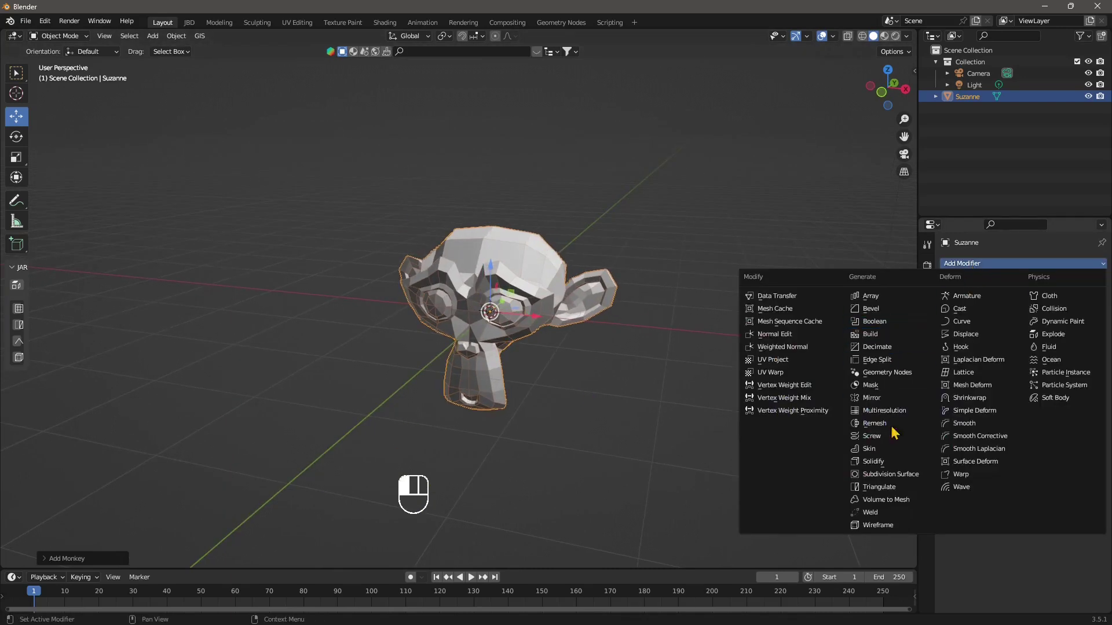
pyautogui.click(890, 474)
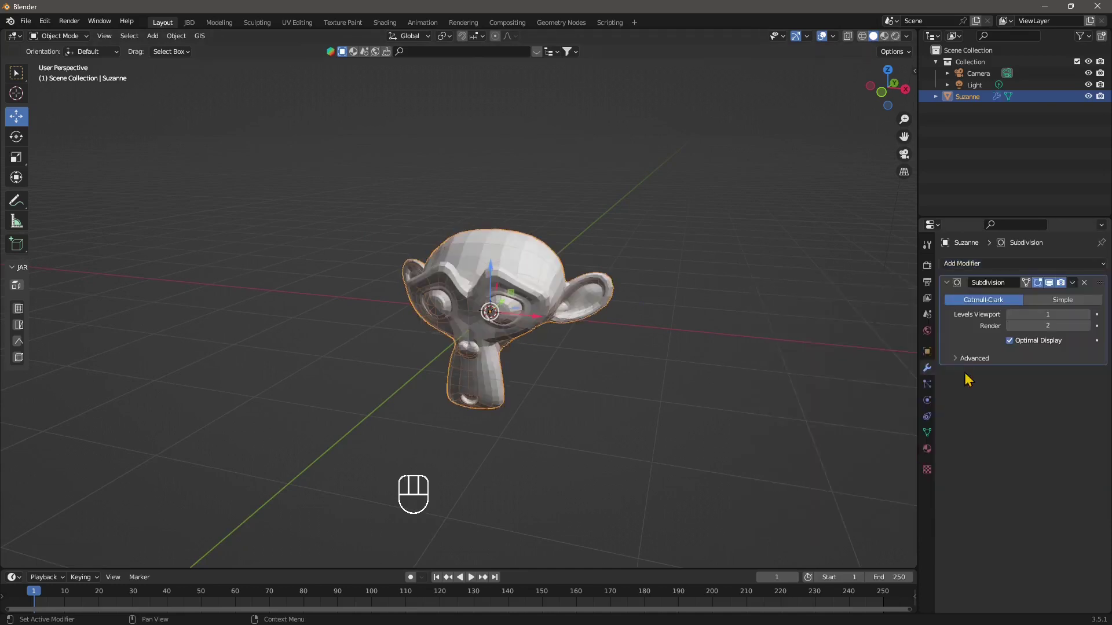
pyautogui.click(1086, 314)
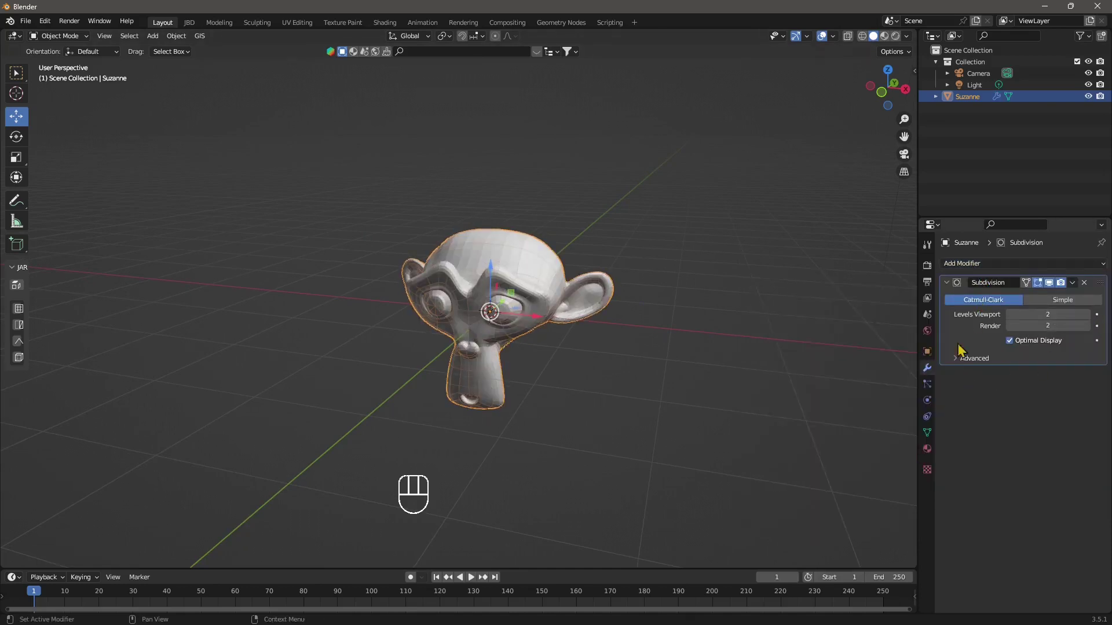
pyautogui.click(1072, 282)
pyautogui.click(1051, 298)
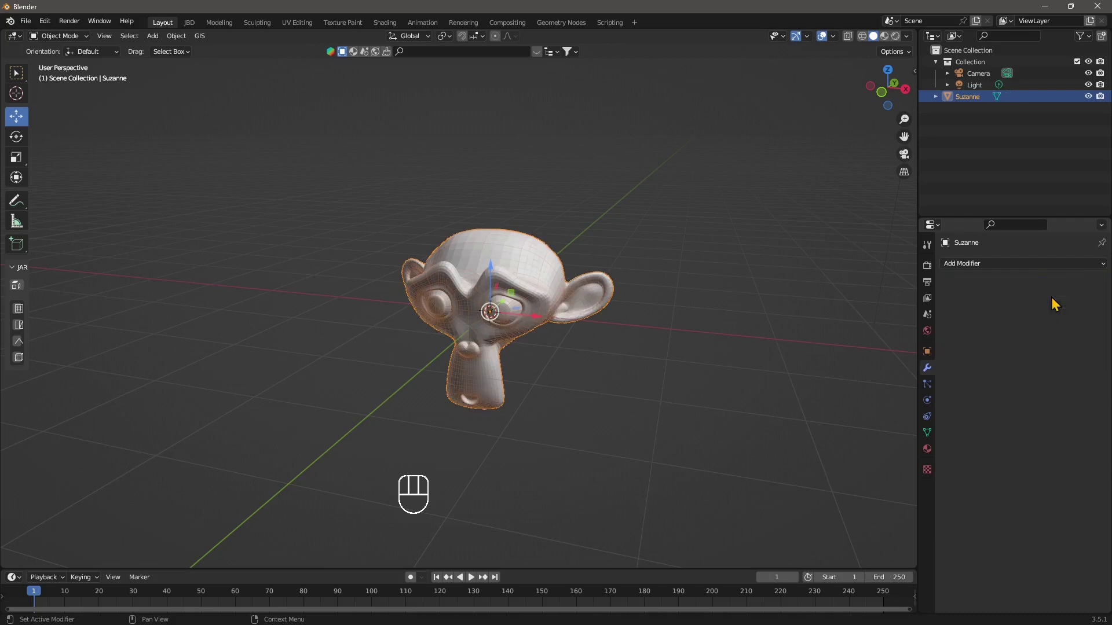
# Step: Shade Suzanne smooth, then deselect her
pyautogui.rightClick(473, 269)
pyautogui.click(458, 266)
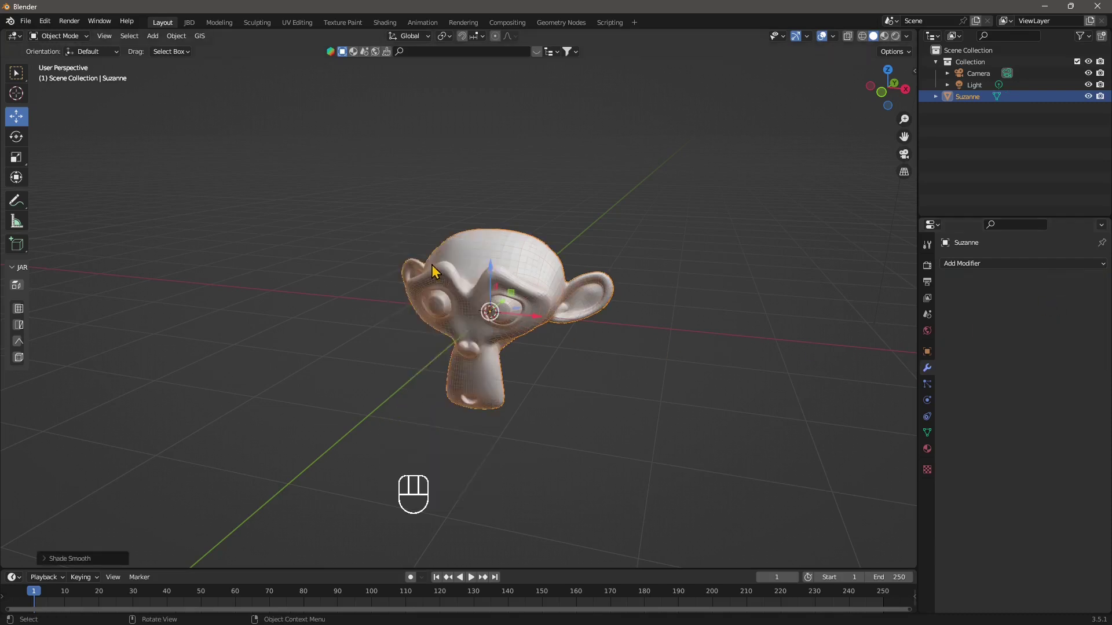
pyautogui.click(417, 348)
pyautogui.moveTo(417, 347); pyautogui.dragTo(496, 319, button='middle')
pyautogui.click(496, 319)
pyautogui.moveTo(625, 377); pyautogui.dragTo(798, 110, button='middle')
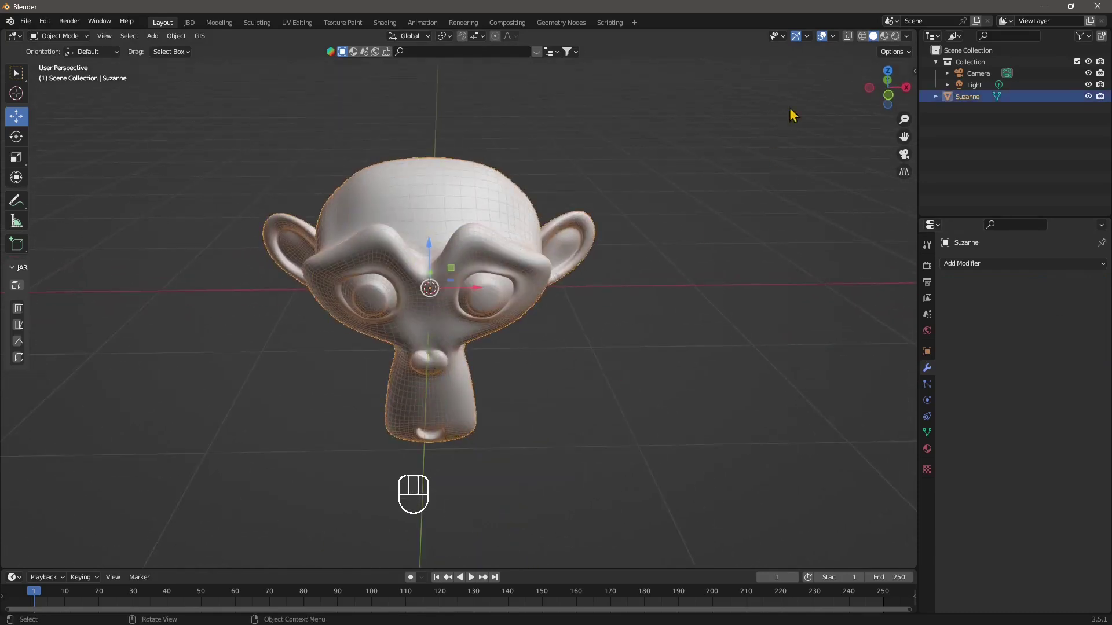
pyautogui.click(833, 36)
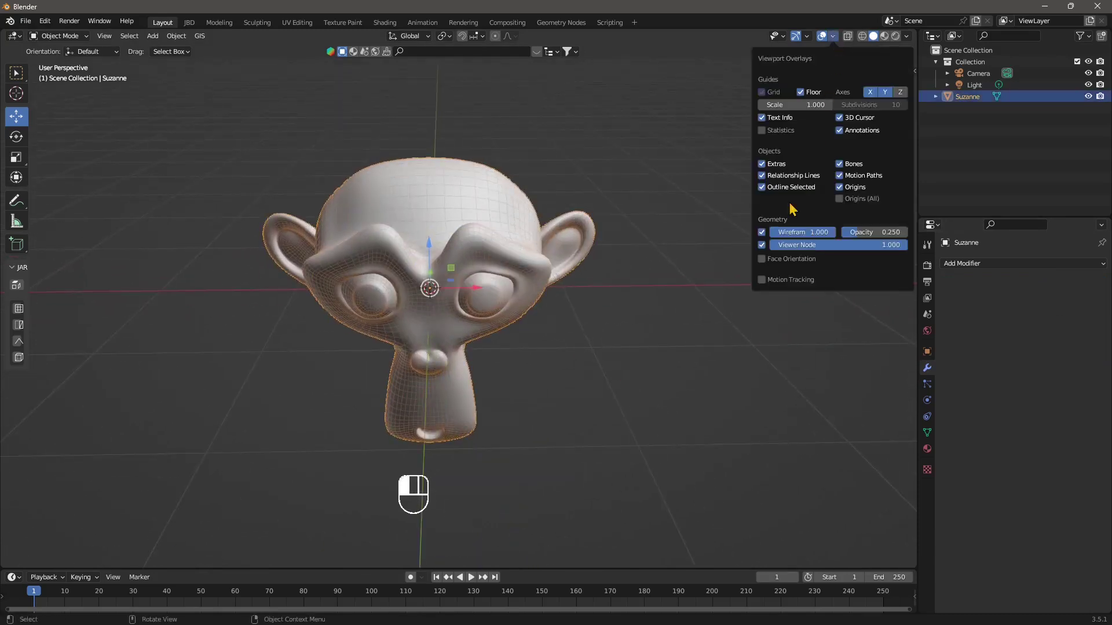
pyautogui.click(762, 233)
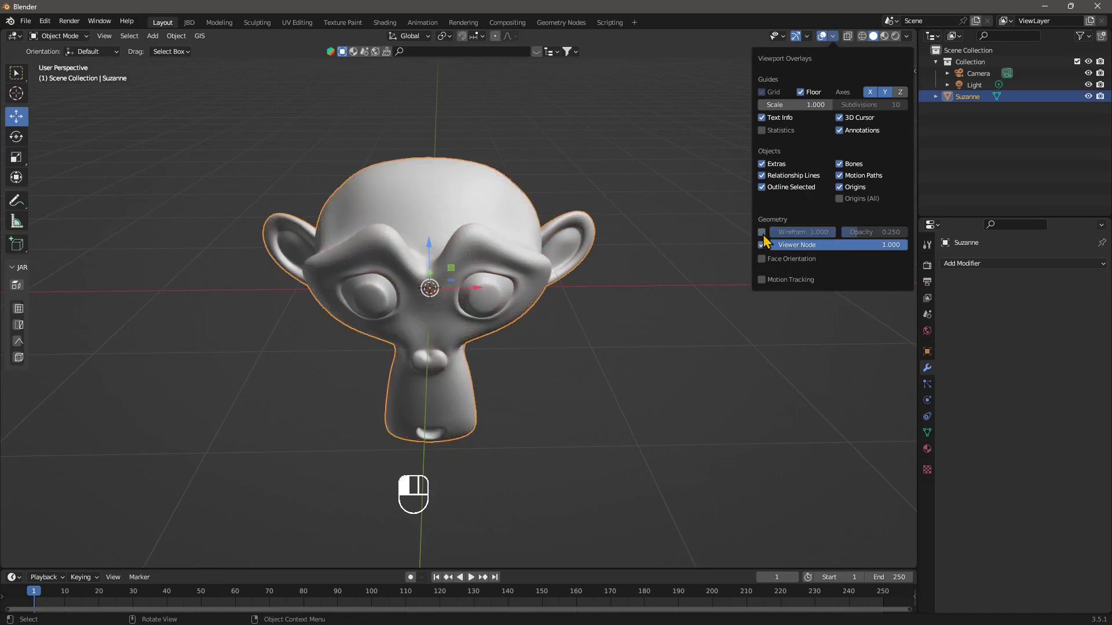
pyautogui.scroll(-2, 458, 405)
pyautogui.click(477, 399)
pyautogui.moveTo(478, 394)
pyautogui.mouseDown(button='middle')
pyautogui.moveTo(469, 373)
pyautogui.moveTo(546, 397)
pyautogui.moveTo(479, 390)
pyautogui.mouseUp(button='middle')
pyautogui.click(464, 314)
pyautogui.scroll(-1, 534, 337)
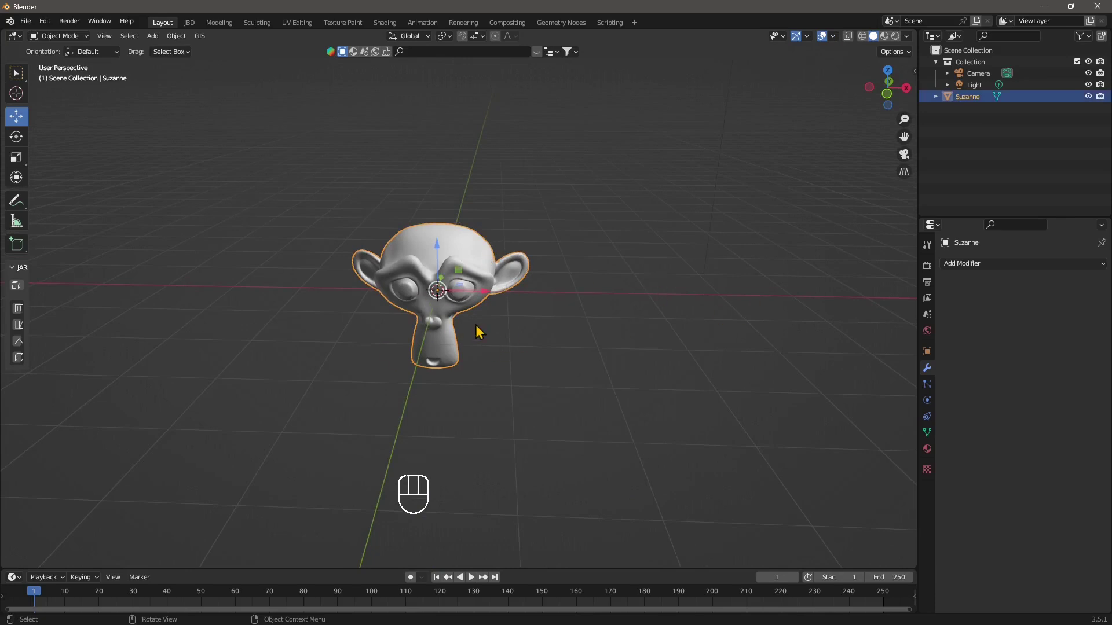
# Step: Copy Suzanne and place a pasted copy to the left
pyautogui.hotkey('ctrl', 'c')
pyautogui.press('v')
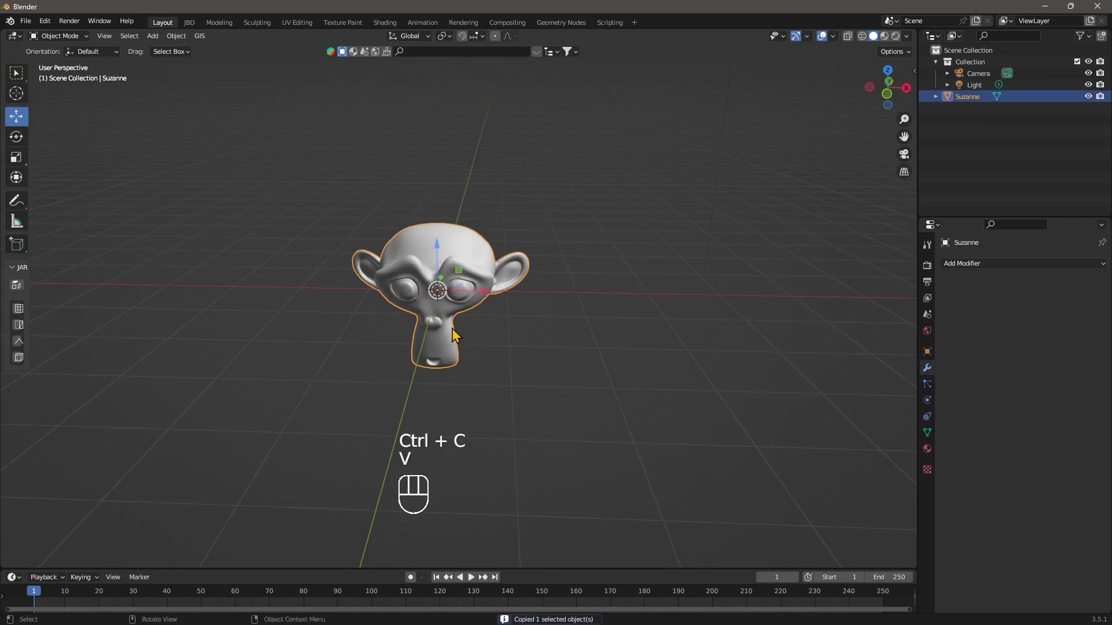
pyautogui.hotkey('ctrl', 'v')
pyautogui.moveTo(484, 292); pyautogui.dragTo(227, 266)
pyautogui.click(227, 266)
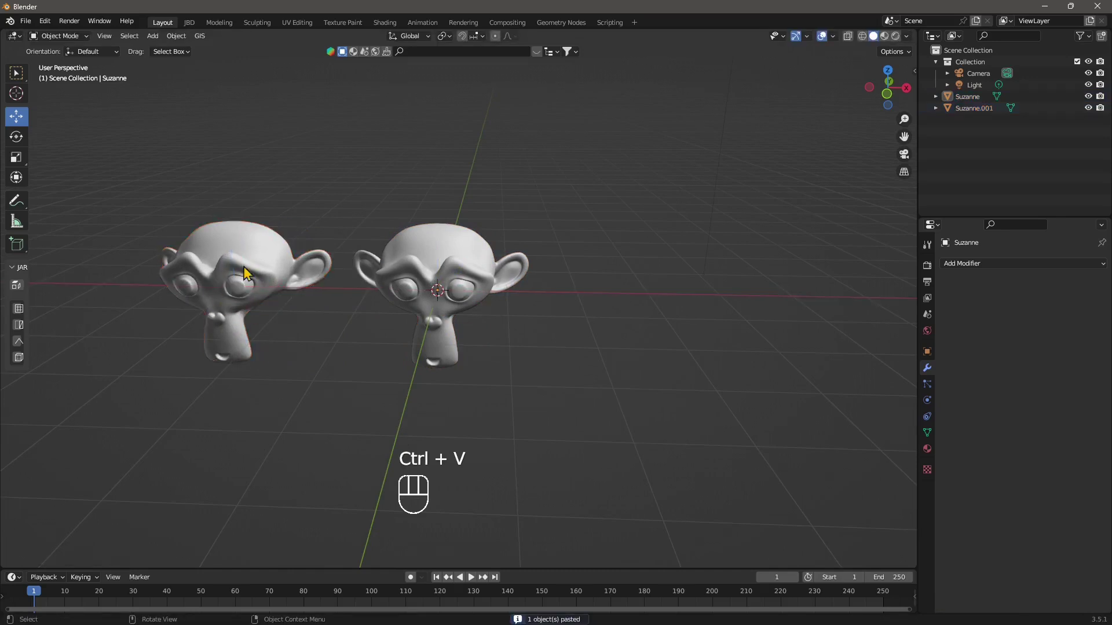
# Step: Paste a second copy and move it to the right along X
pyautogui.click(460, 276)
pyautogui.hotkey('ctrl', 'v')
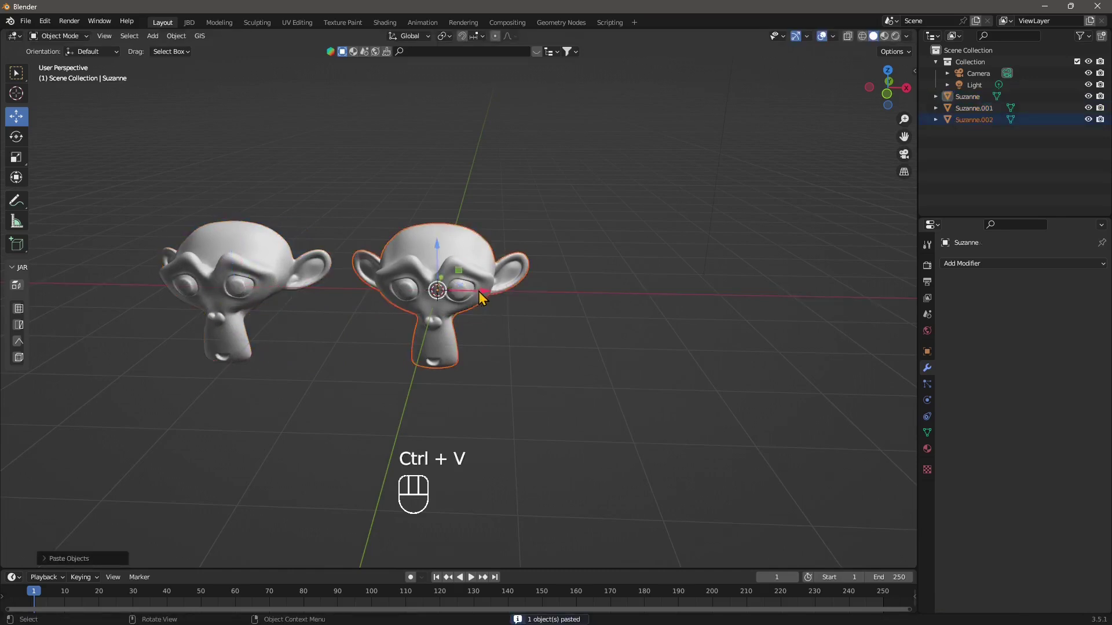
pyautogui.moveTo(487, 296); pyautogui.dragTo(714, 307)
pyautogui.click(496, 397)
pyautogui.keyDown('shift'); pyautogui.moveTo(496, 397); pyautogui.dragTo(205, 232, button='middle'); pyautogui.keyUp('shift')
# Step: Move the left head slightly further left along X and frame all three heads
pyautogui.click(340, 258)
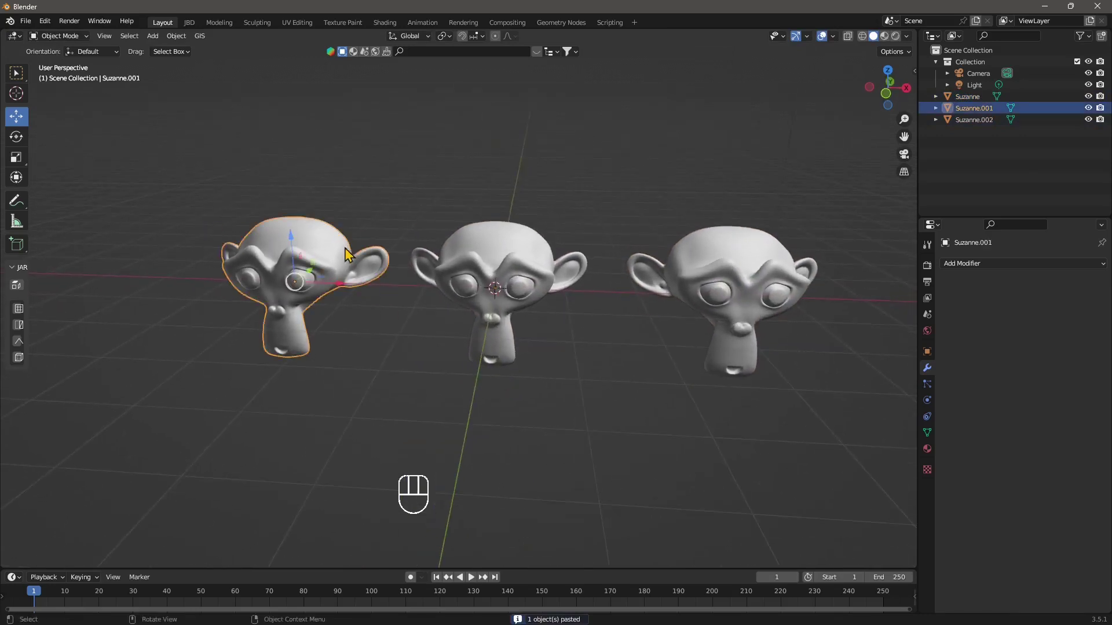
pyautogui.press('g')
pyautogui.press('x')
pyautogui.click(293, 268)
pyautogui.scroll(1, 499, 351)
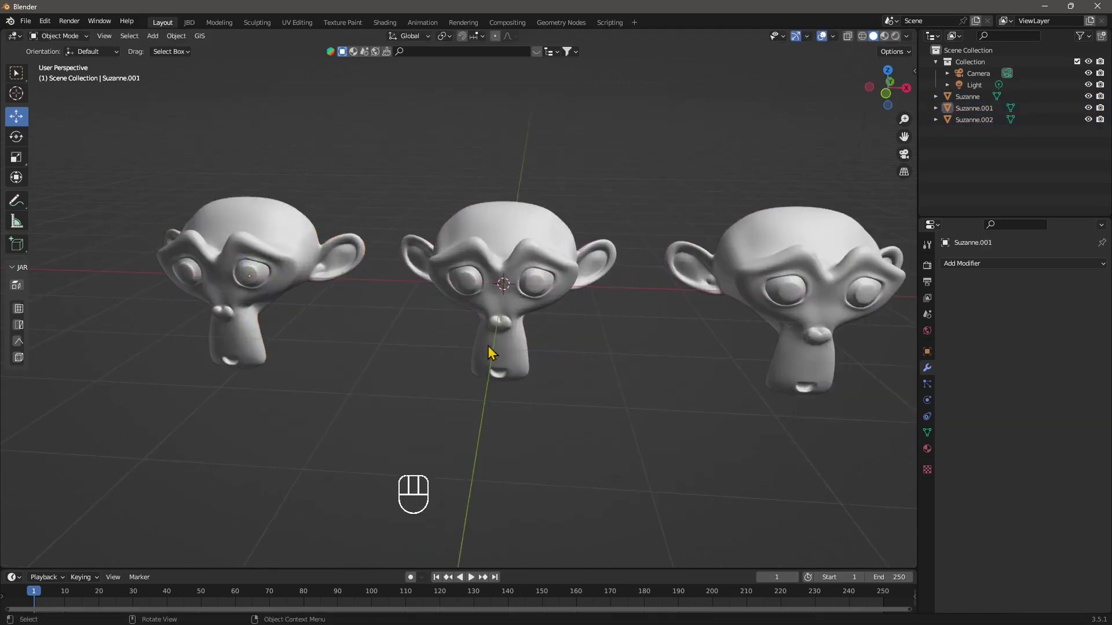
pyautogui.keyDown('shift'); pyautogui.moveTo(499, 352); pyautogui.dragTo(449, 355, button='middle'); pyautogui.keyUp('shift')
pyautogui.moveTo(495, 310); pyautogui.dragTo(262, 218, button='middle')
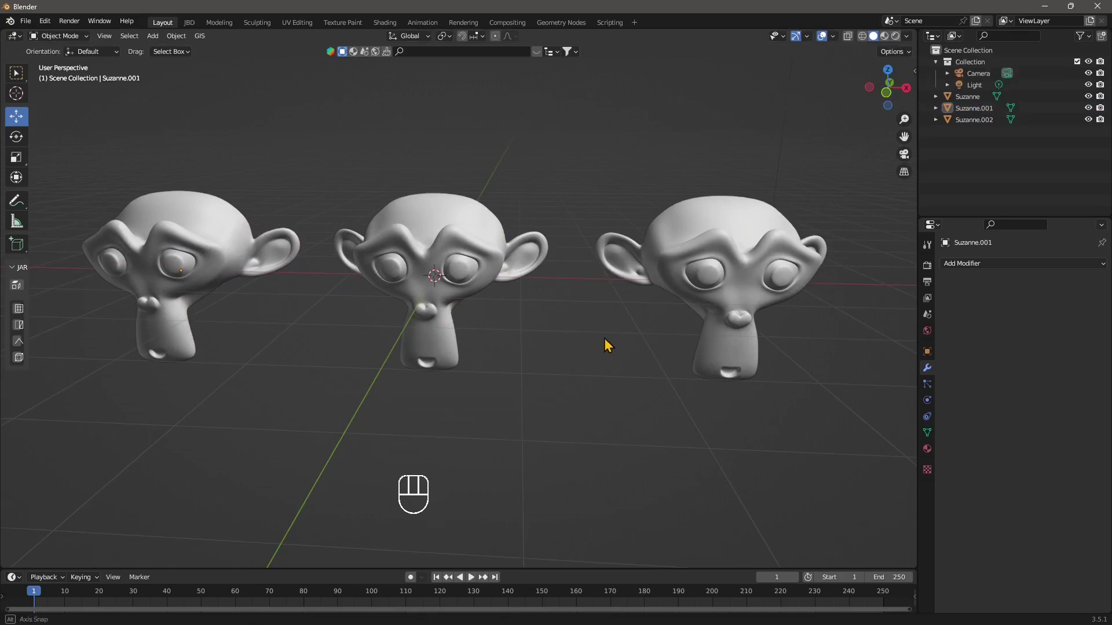
pyautogui.moveTo(605, 345); pyautogui.dragTo(602, 340, button='middle')
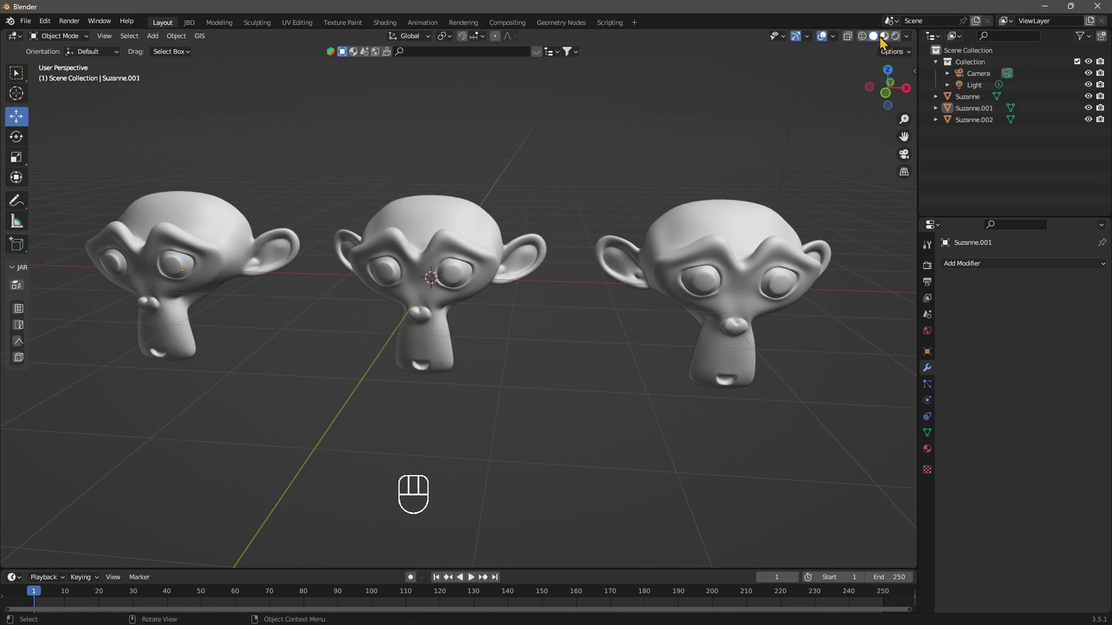
# Step: Enable Cavity shading with world valley 2.068, screen ridge 0.917 and screen valley 0.733
pyautogui.click(907, 38)
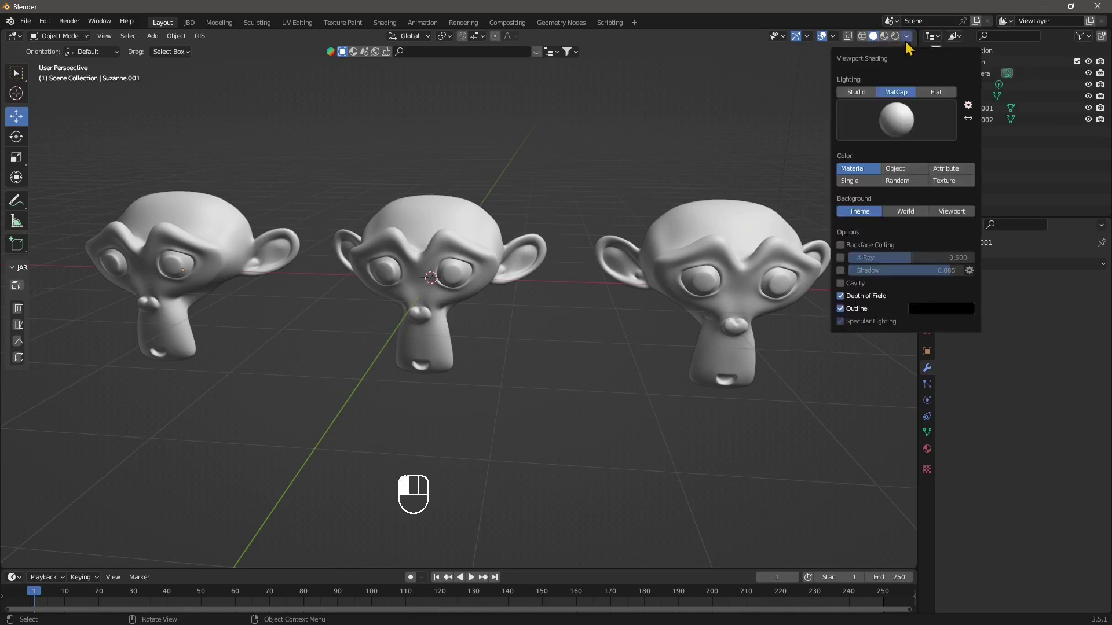
pyautogui.click(840, 283)
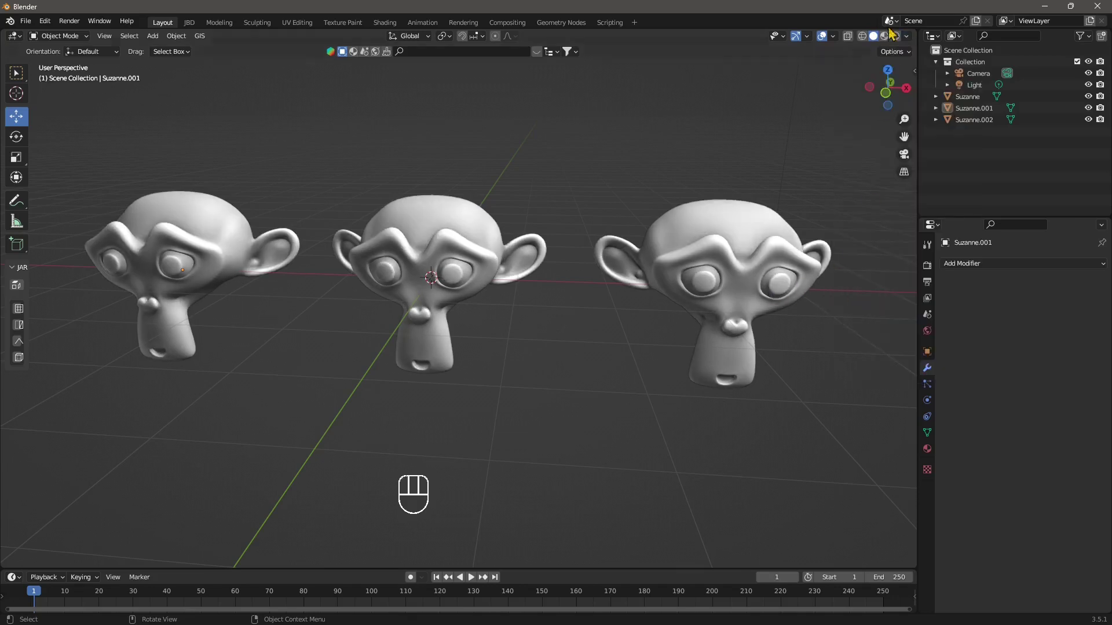
pyautogui.click(907, 38)
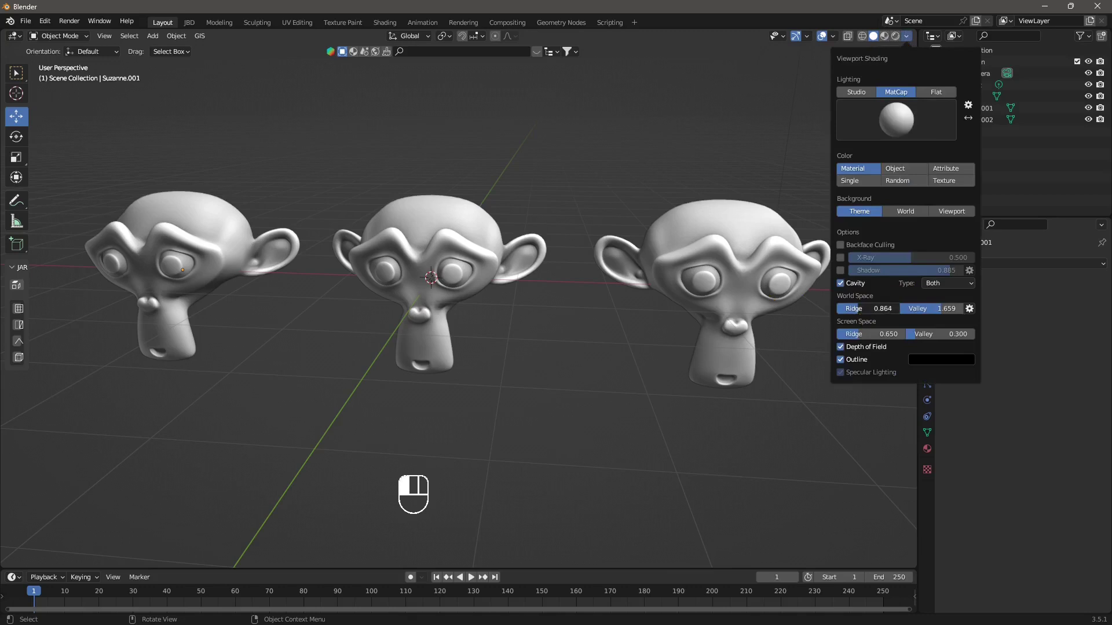
pyautogui.moveTo(869, 309)
pyautogui.mouseDown()
pyautogui.moveTo(853, 308)
pyautogui.moveTo(1045, 308)
pyautogui.mouseUp()
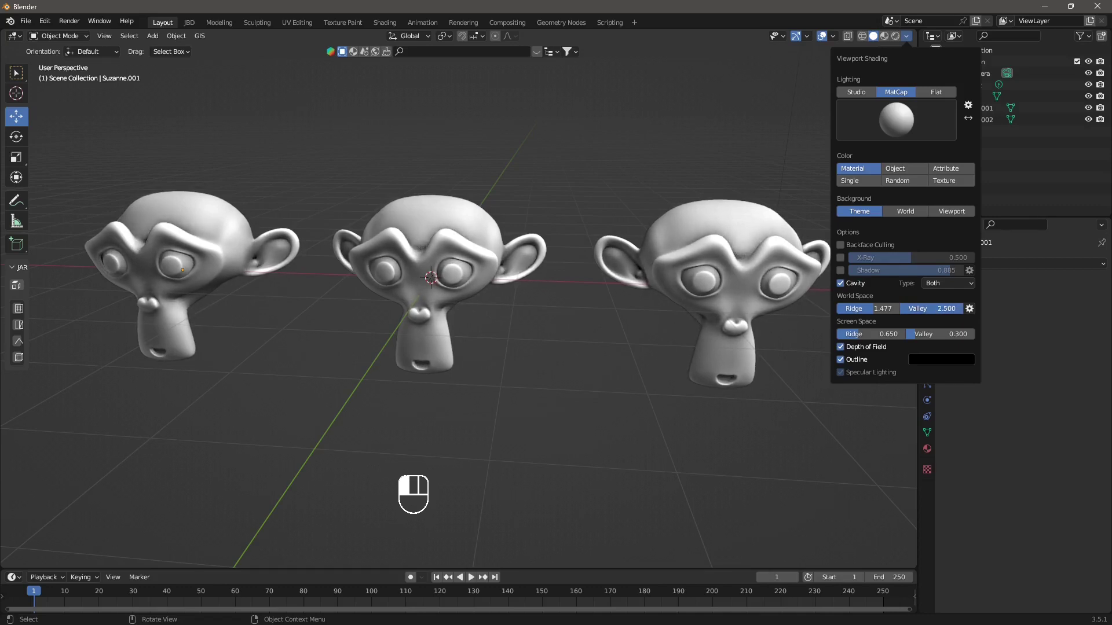
pyautogui.moveTo(859, 331); pyautogui.dragTo(875, 331)
pyautogui.moveTo(927, 333)
pyautogui.mouseDown()
pyautogui.moveTo(973, 334)
pyautogui.moveTo(925, 334)
pyautogui.mouseUp()
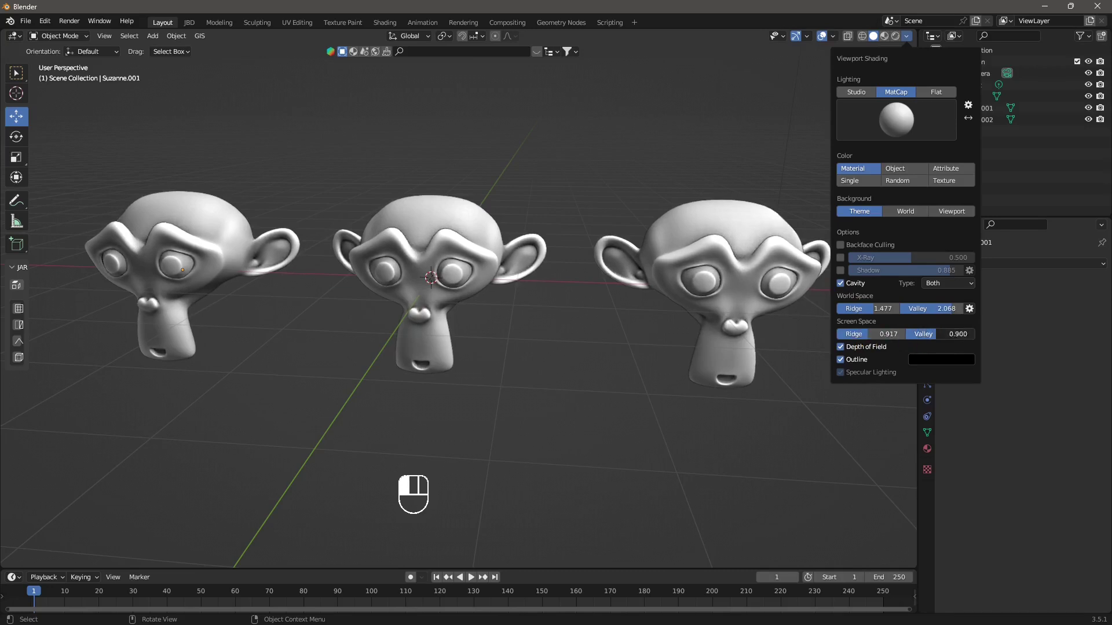
pyautogui.moveTo(939, 334); pyautogui.dragTo(912, 334)
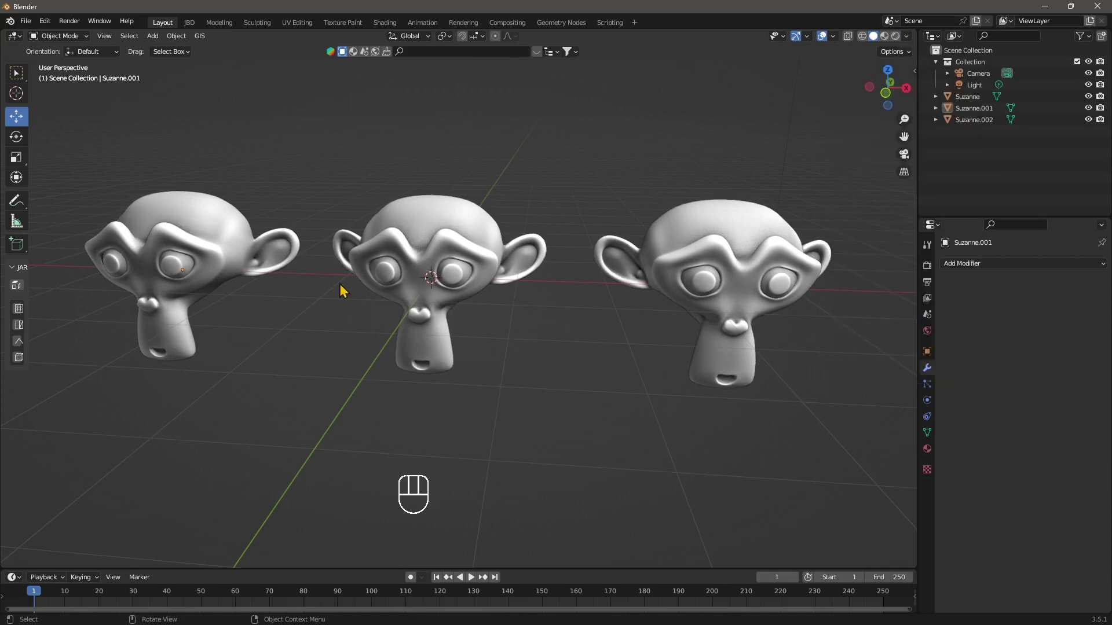
# Step: Toggle Cavity shading on and off repeatedly to compare the heads
pyautogui.moveTo(454, 315)
pyautogui.mouseDown(button='middle')
pyautogui.moveTo(443, 301)
pyautogui.moveTo(293, 287)
pyautogui.mouseUp(button='middle')
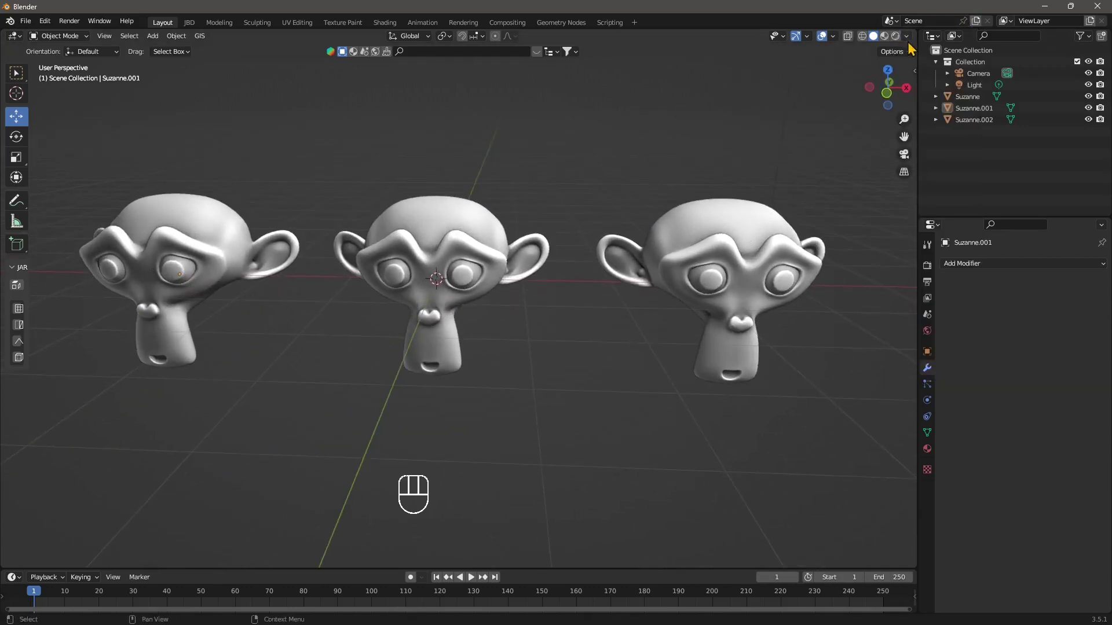
pyautogui.click(907, 37)
pyautogui.click(841, 284)
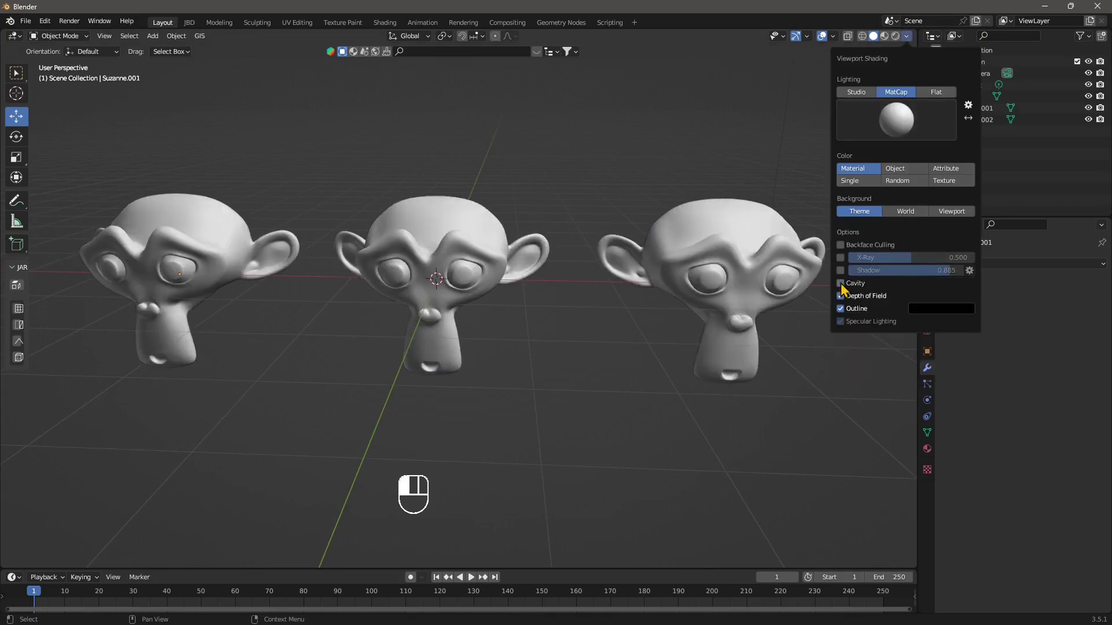
pyautogui.click(841, 284)
pyautogui.click(840, 283)
pyautogui.click(841, 283)
pyautogui.click(841, 284)
pyautogui.click(841, 284)
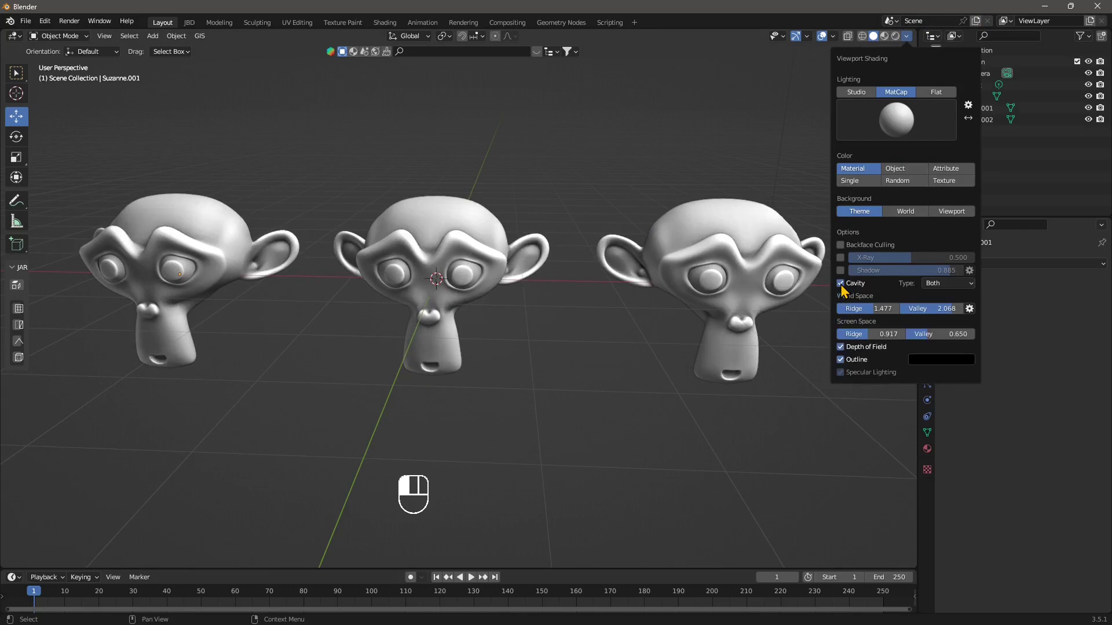
pyautogui.click(841, 284)
pyautogui.click(840, 283)
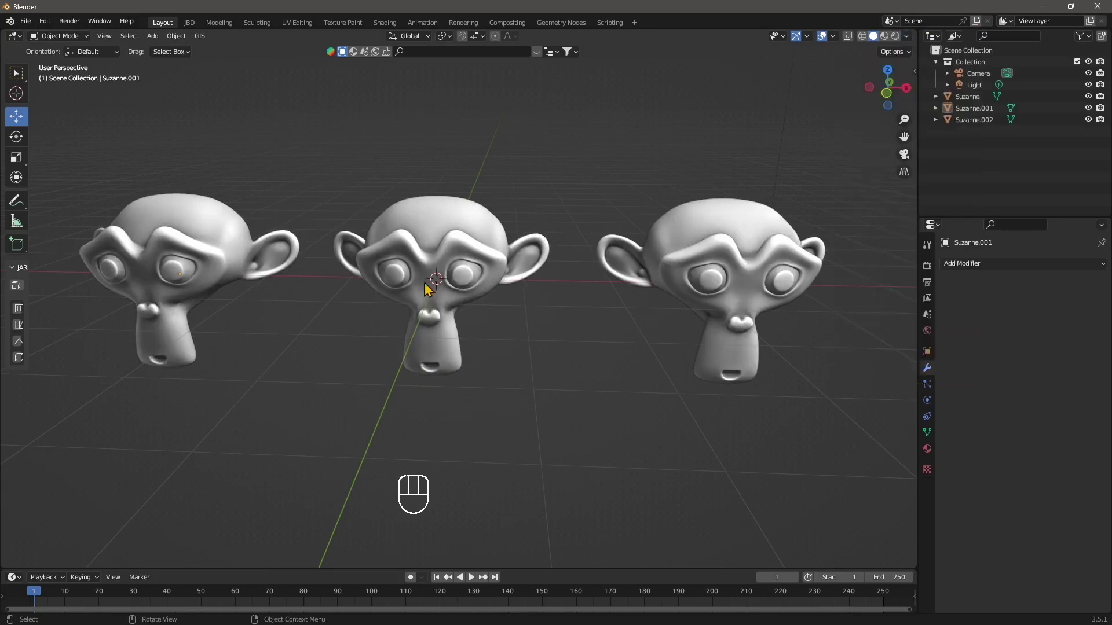
pyautogui.moveTo(438, 327); pyautogui.dragTo(435, 326, button='middle')
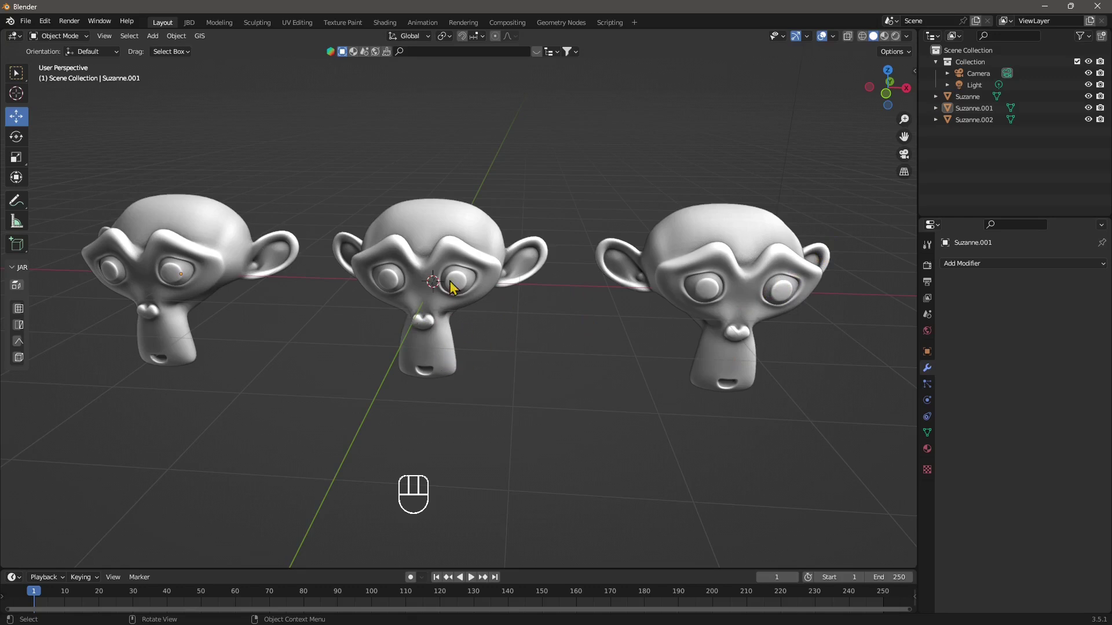
pyautogui.keyDown('shift'); pyautogui.moveTo(462, 338); pyautogui.dragTo(307, 301, button='middle'); pyautogui.keyUp('shift')
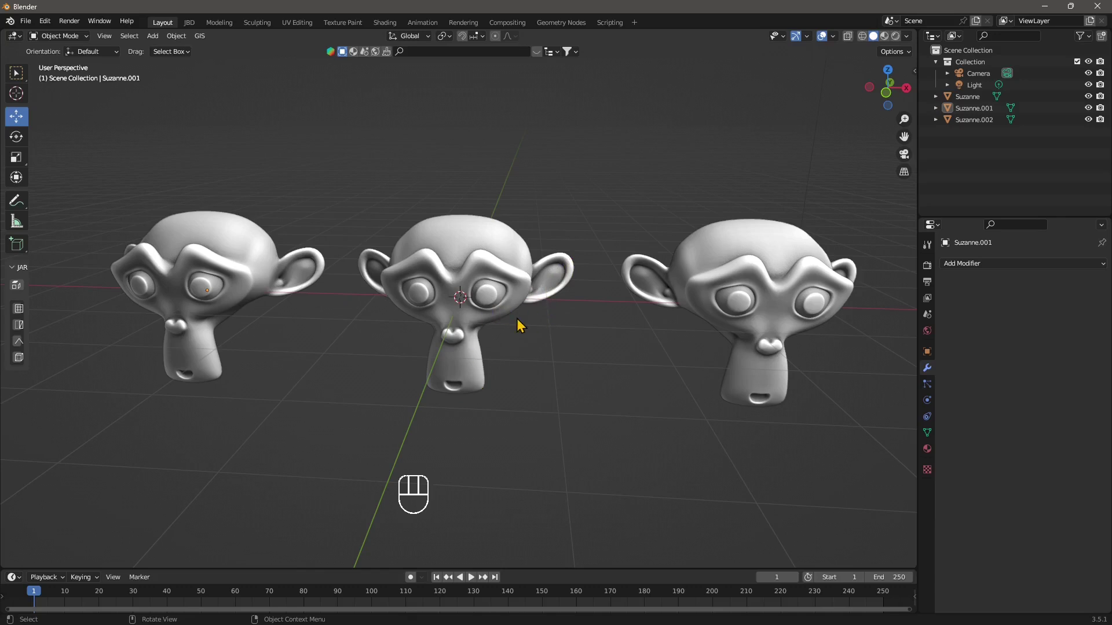
# Step: Turn Cavity shading off, leaving plain MatCap shading
pyautogui.click(907, 36)
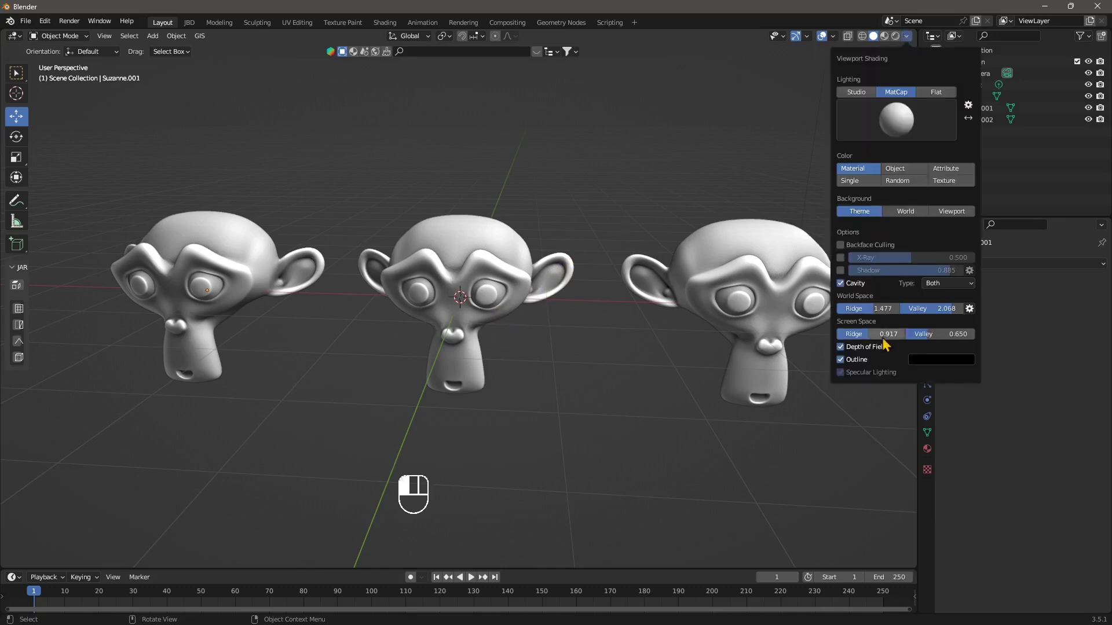
pyautogui.click(841, 283)
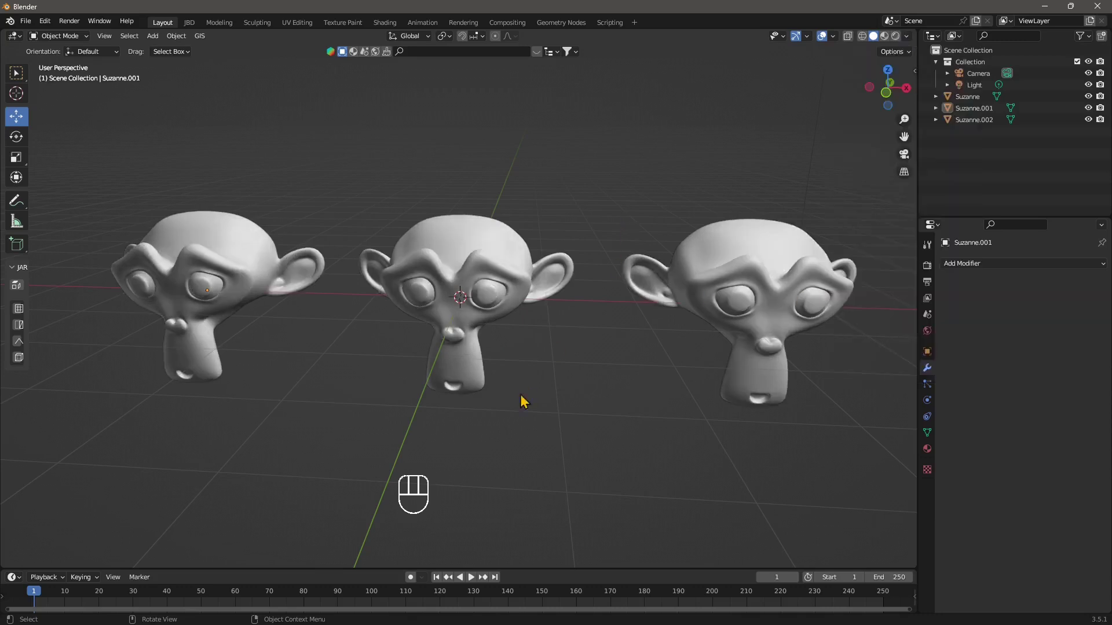
pyautogui.moveTo(523, 399)
pyautogui.mouseDown(button='middle')
pyautogui.moveTo(536, 394)
pyautogui.moveTo(521, 400)
pyautogui.mouseUp(button='middle')
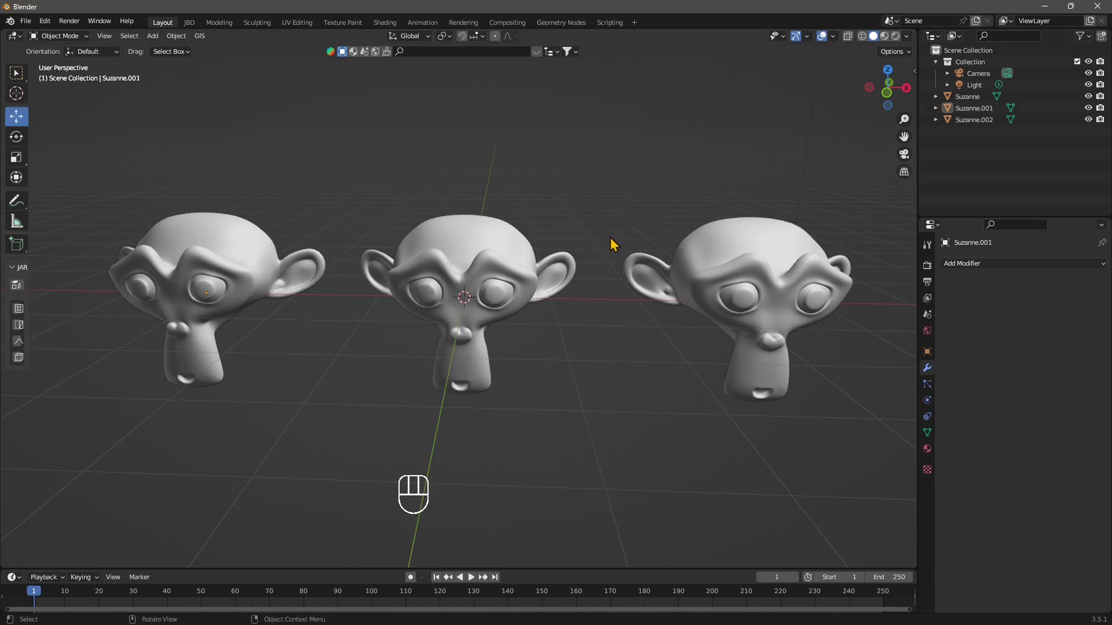
# Step: Switch the viewport to Rendered shading and set the render engine to Cycles
pyautogui.click(884, 36)
pyautogui.click(895, 36)
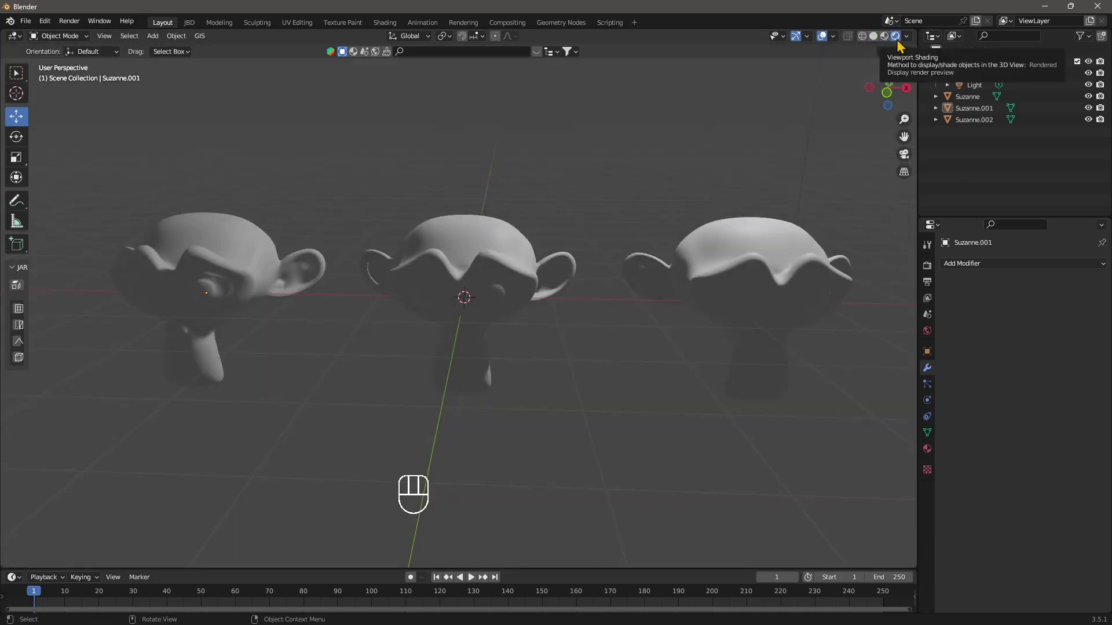
pyautogui.click(927, 265)
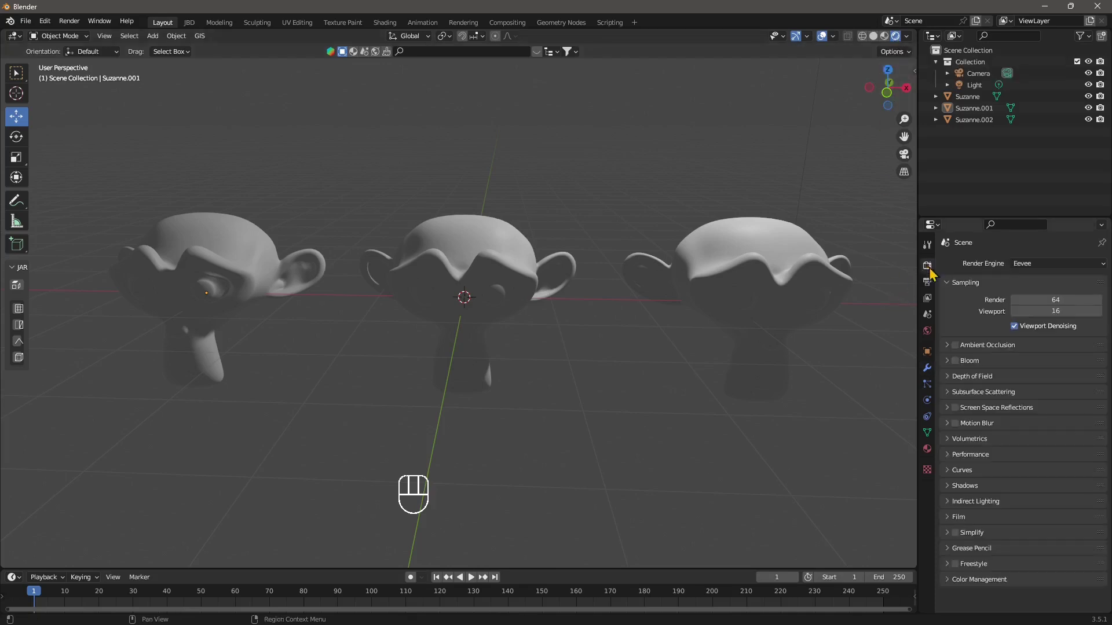
pyautogui.click(1030, 277)
pyautogui.click(1035, 304)
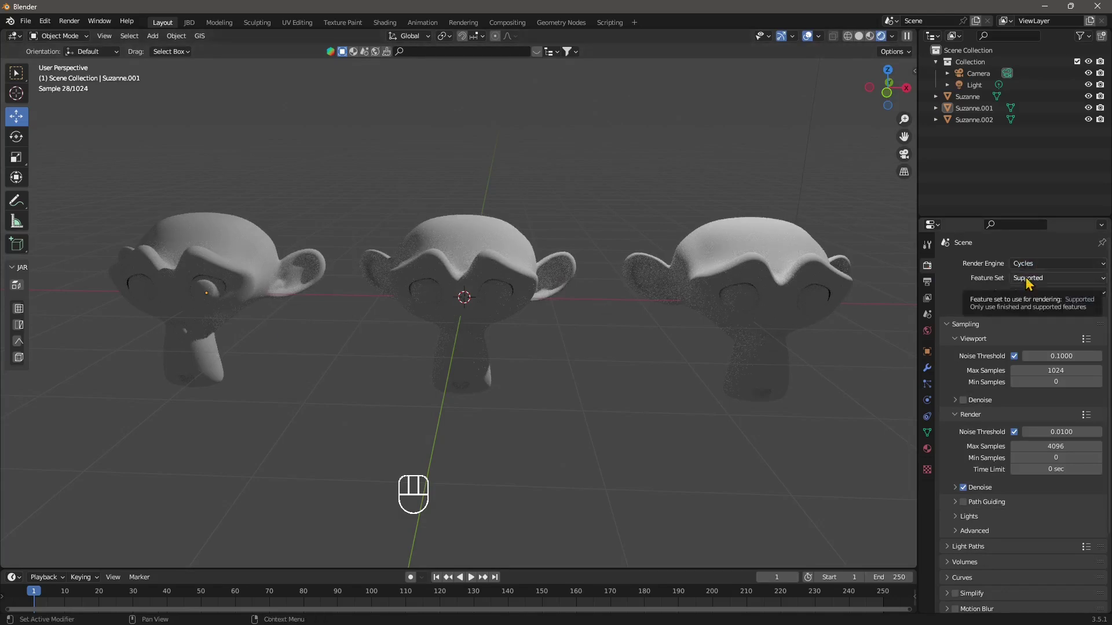
pyautogui.moveTo(486, 346); pyautogui.dragTo(471, 325, button='middle')
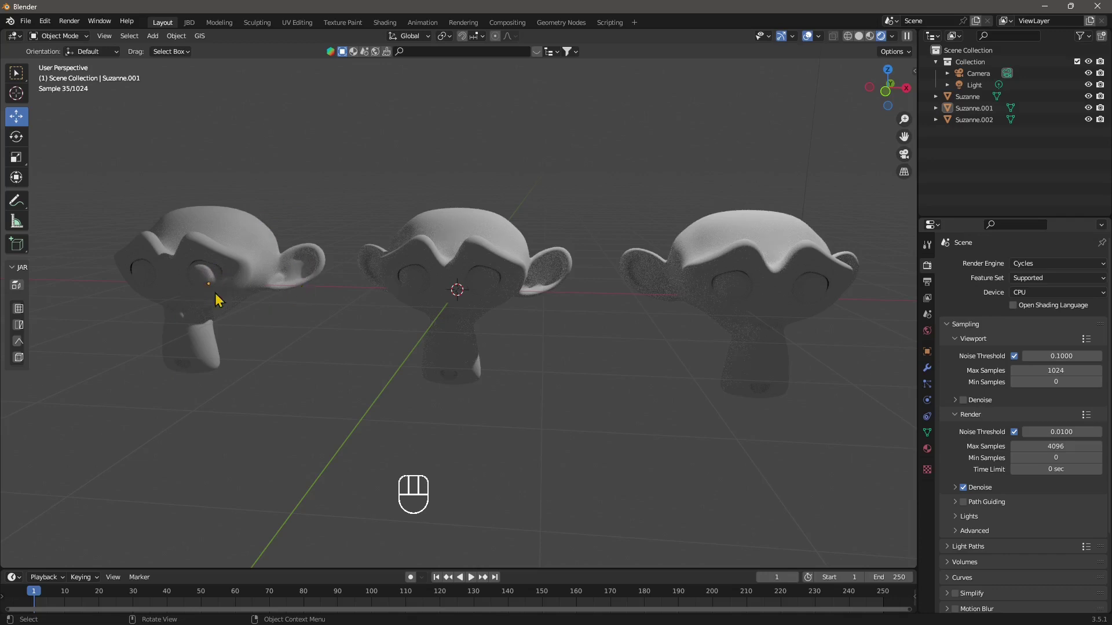
# Step: Stop using Scene World lighting in the rendered preview and select the left head, Suzanne.001
pyautogui.click(893, 36)
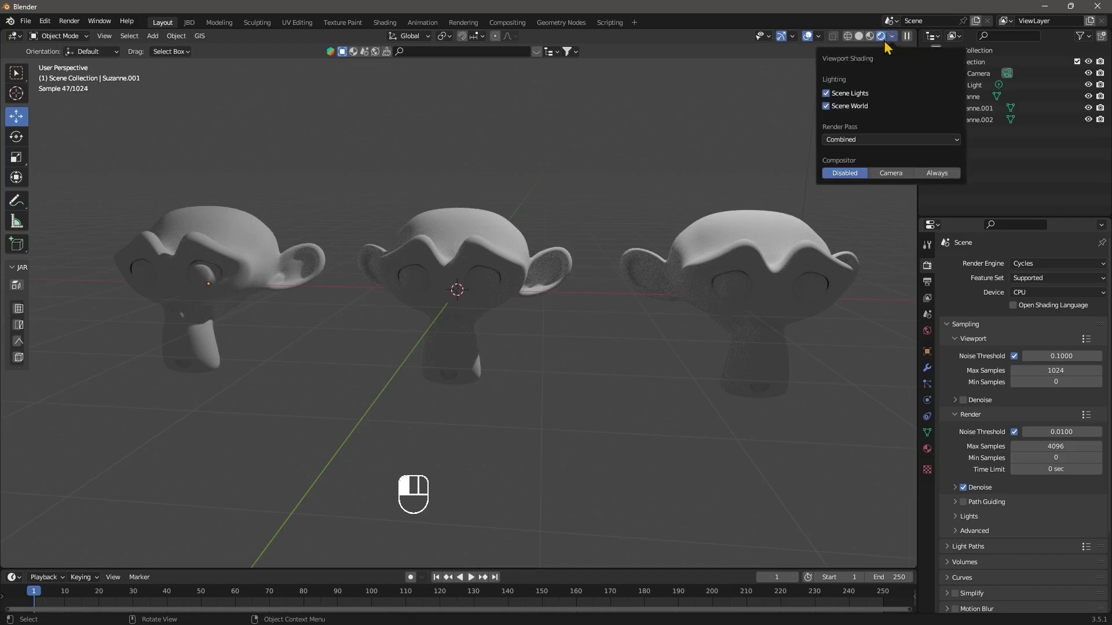
pyautogui.click(825, 107)
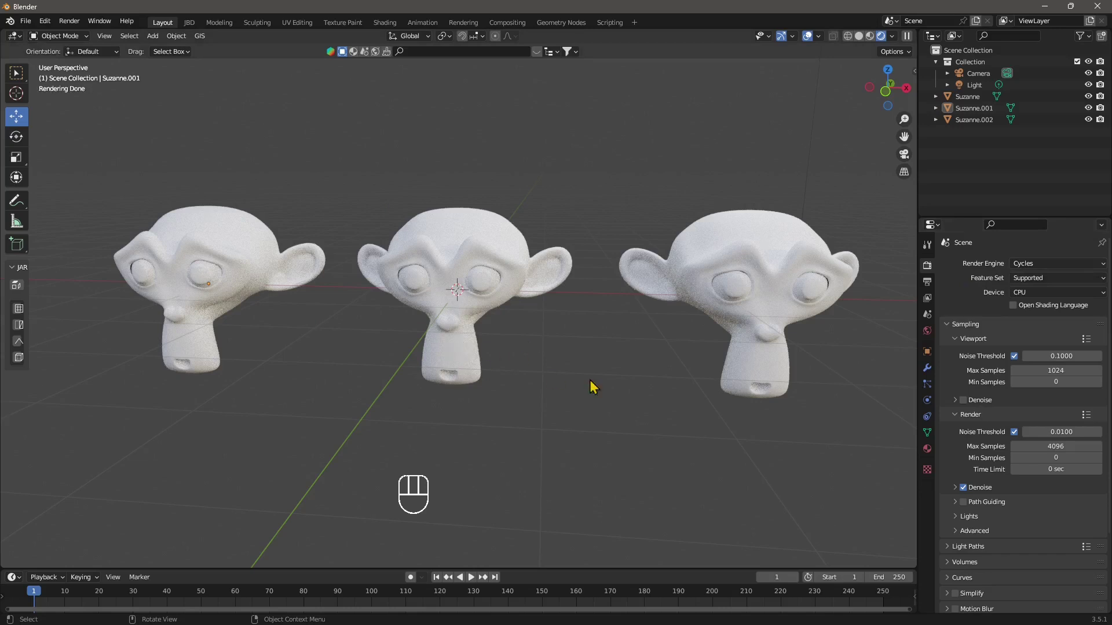
pyautogui.click(262, 272)
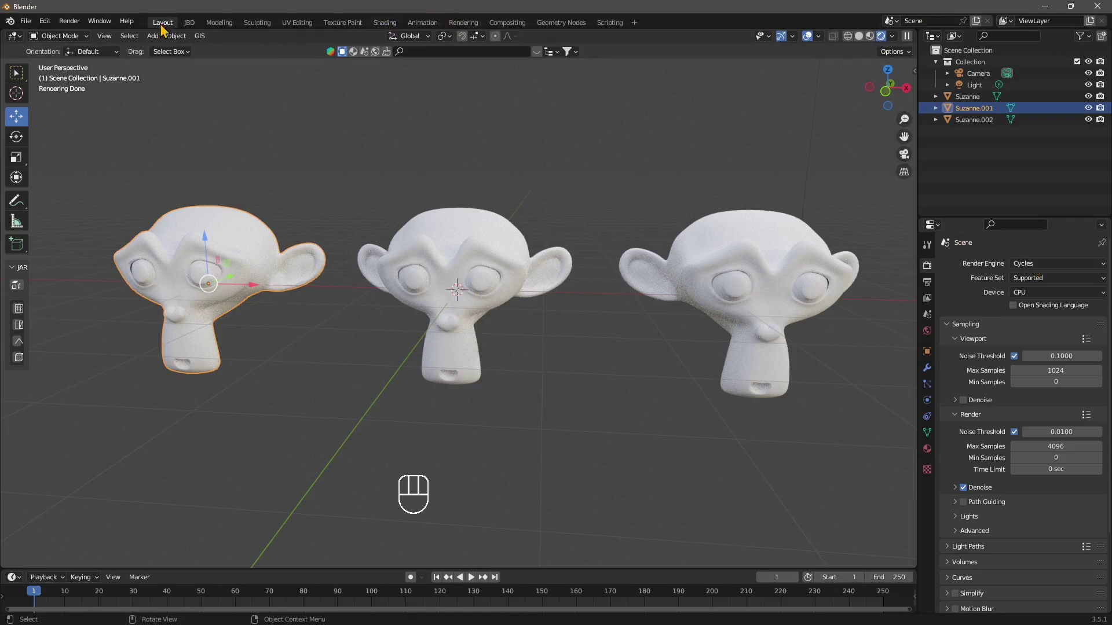
# Step: In the Shading workspace, orbit to a front view and select the middle Suzanne
pyautogui.click(383, 25)
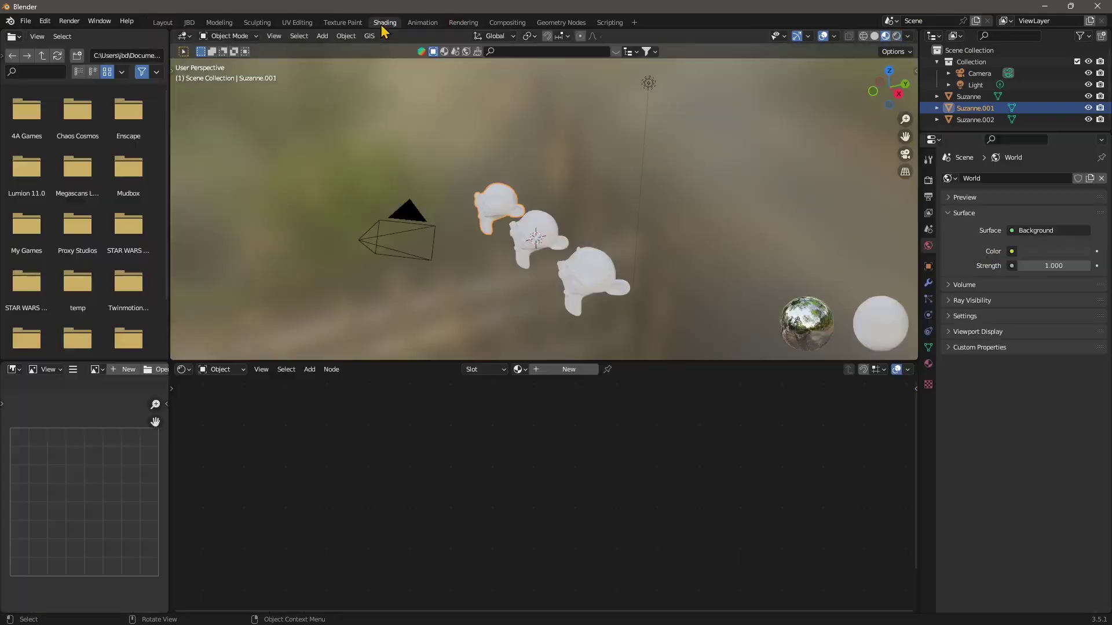
pyautogui.moveTo(417, 301); pyautogui.dragTo(578, 290, button='middle')
pyautogui.scroll(2, 562, 260)
pyautogui.moveTo(545, 227); pyautogui.dragTo(509, 258, button='middle')
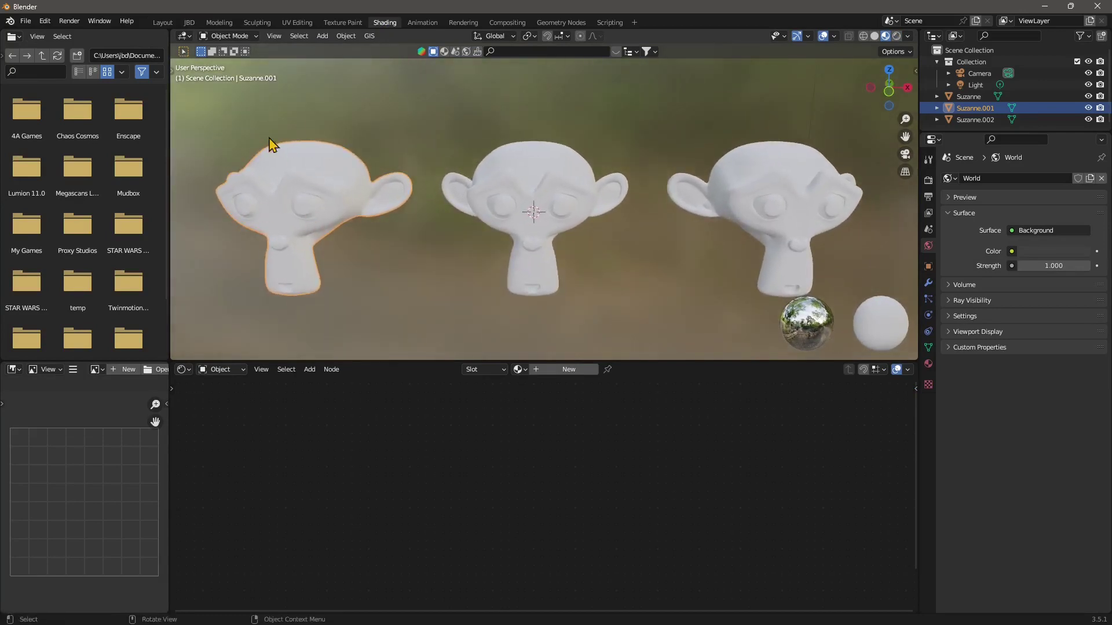
pyautogui.click(583, 190)
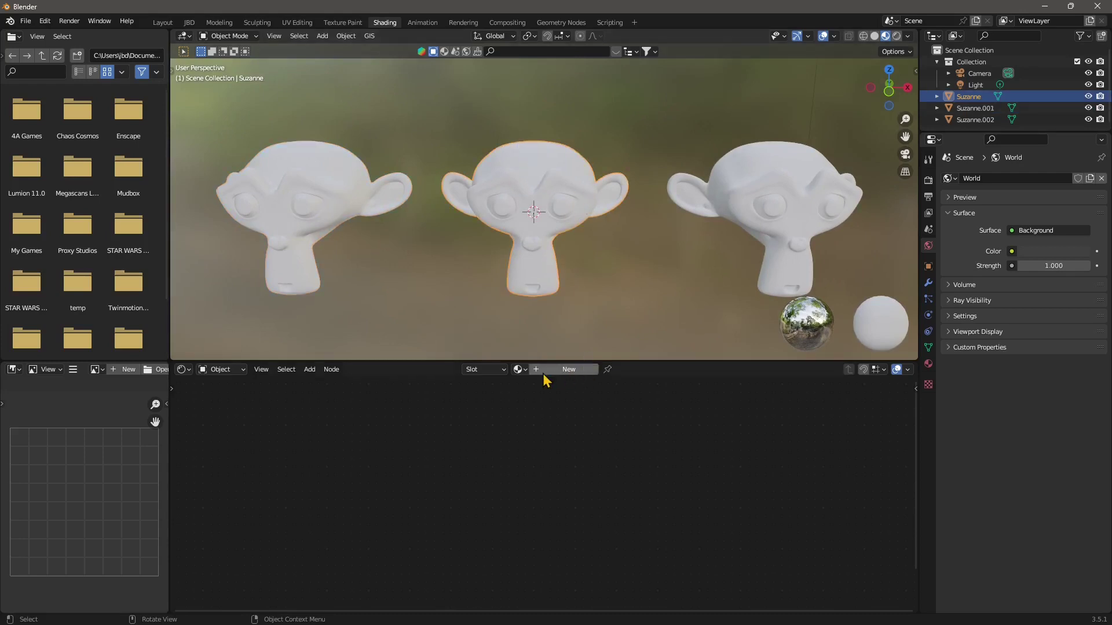
# Step: Create Material.001 for the middle head and arrange its Principled BSDF and Material Output nodes
pyautogui.click(566, 376)
pyautogui.moveTo(576, 533); pyautogui.dragTo(615, 498, button='middle')
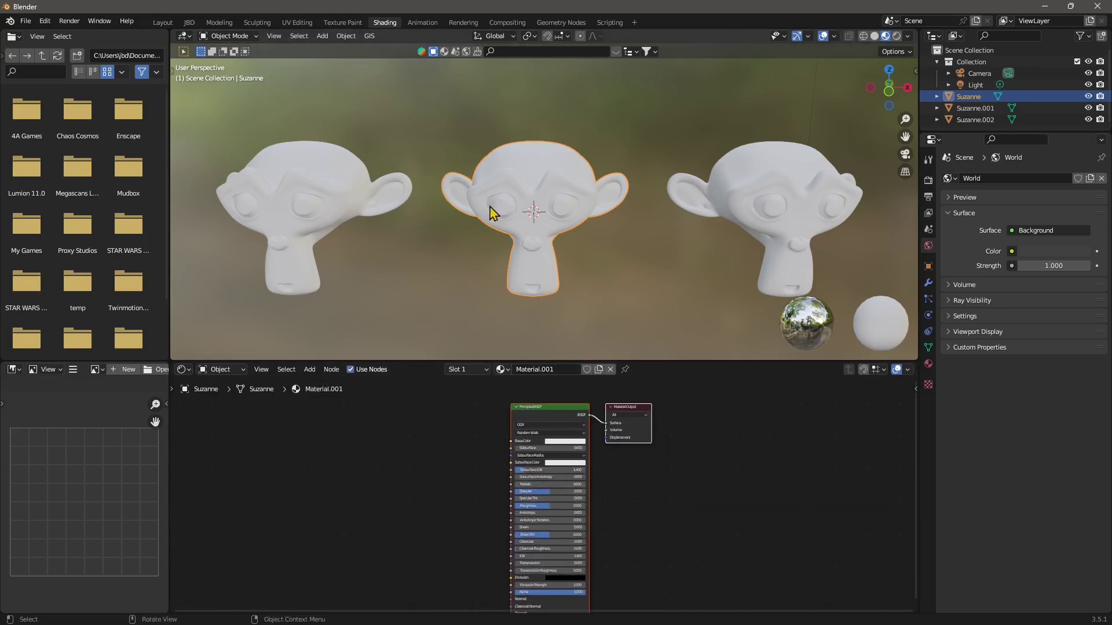
pyautogui.moveTo(557, 282); pyautogui.dragTo(564, 274, button='middle')
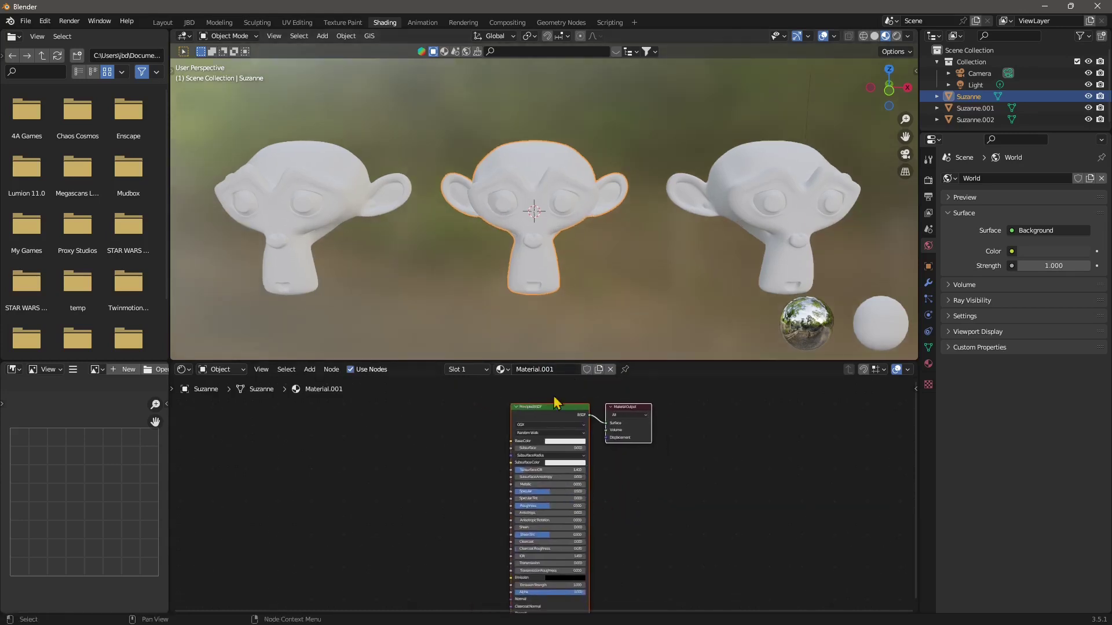
pyautogui.moveTo(547, 416); pyautogui.dragTo(539, 410)
pyautogui.moveTo(633, 422); pyautogui.dragTo(685, 421)
pyautogui.moveTo(526, 405); pyautogui.dragTo(521, 401)
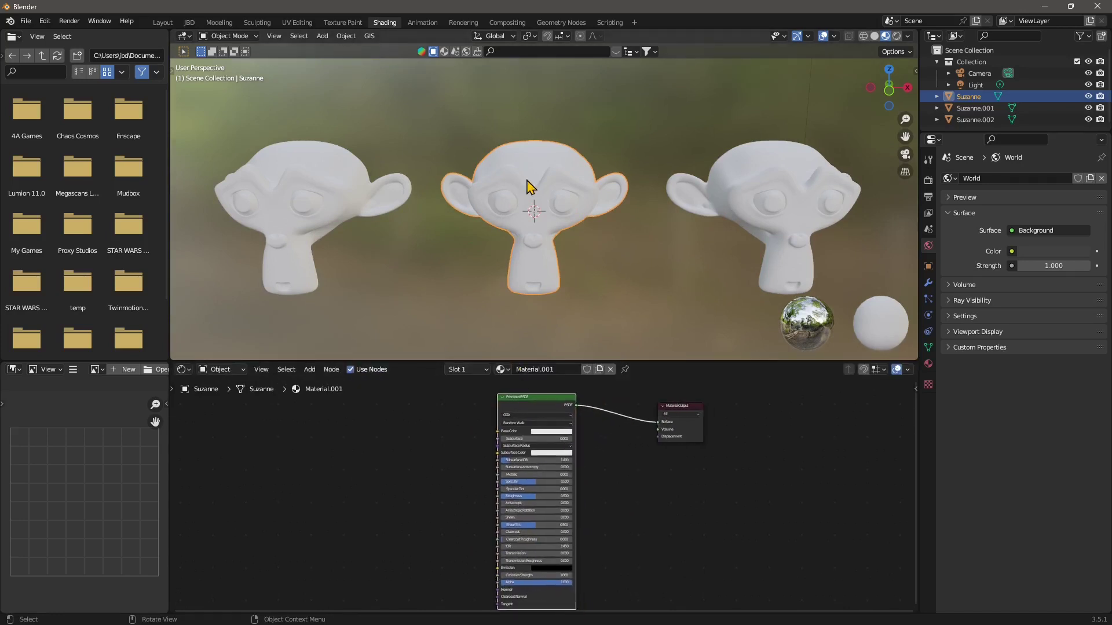
# Step: Switch the viewport to Rendered shading and check the material and Cycles render settings
pyautogui.click(897, 36)
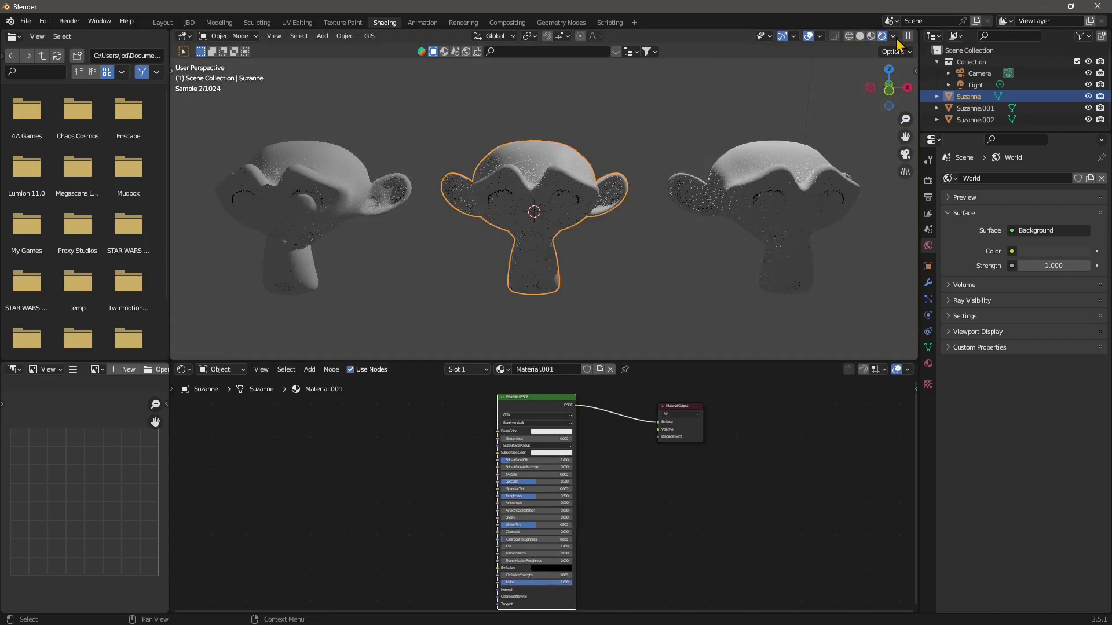
pyautogui.click(928, 365)
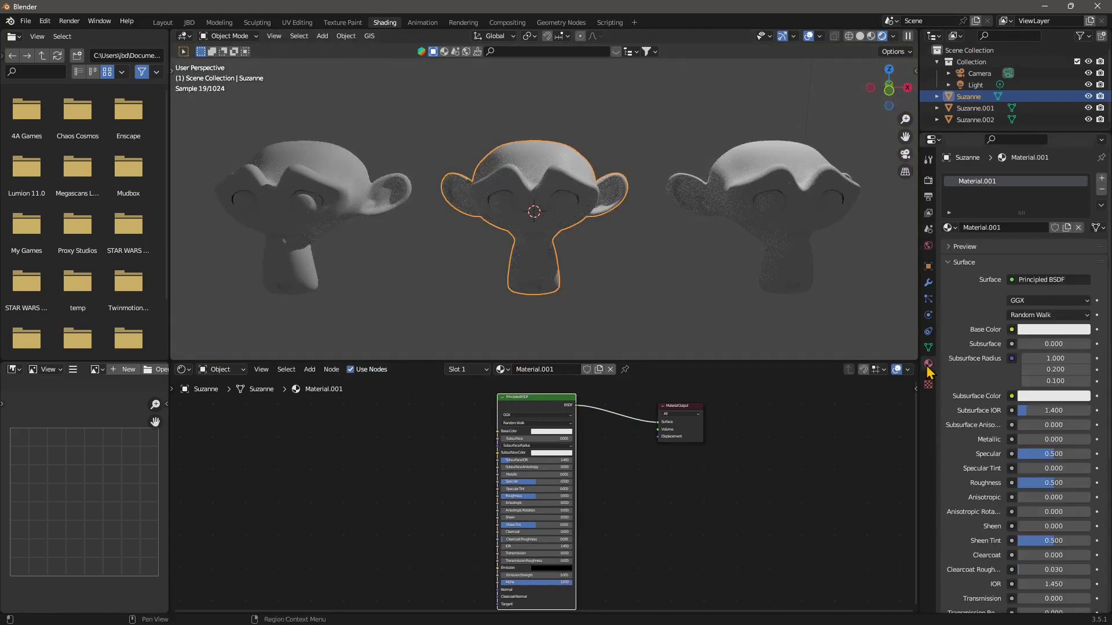
pyautogui.click(928, 180)
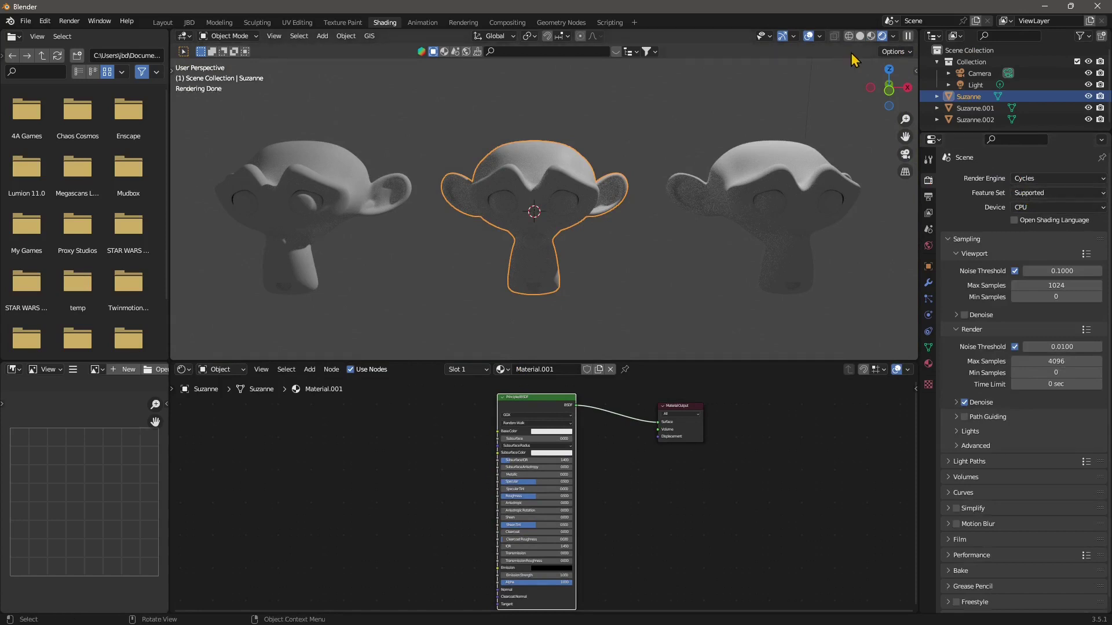
pyautogui.click(894, 36)
# Step: Brighten the world background colour to a light grey (value 0.303)
pyautogui.click(927, 248)
pyautogui.click(1037, 253)
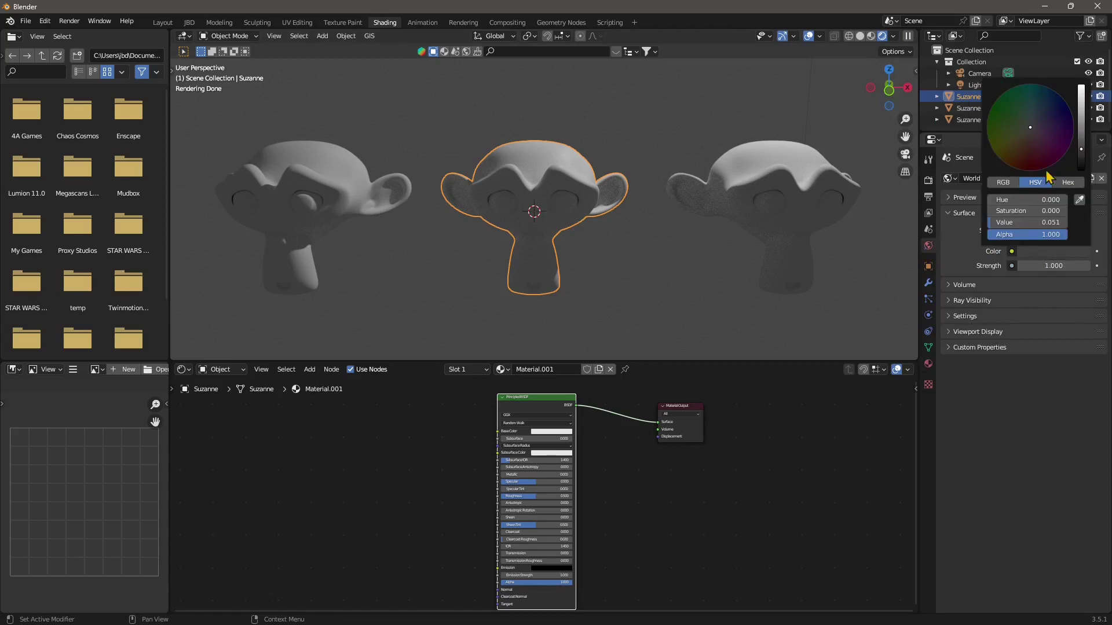
pyautogui.moveTo(1080, 148); pyautogui.dragTo(1081, 123)
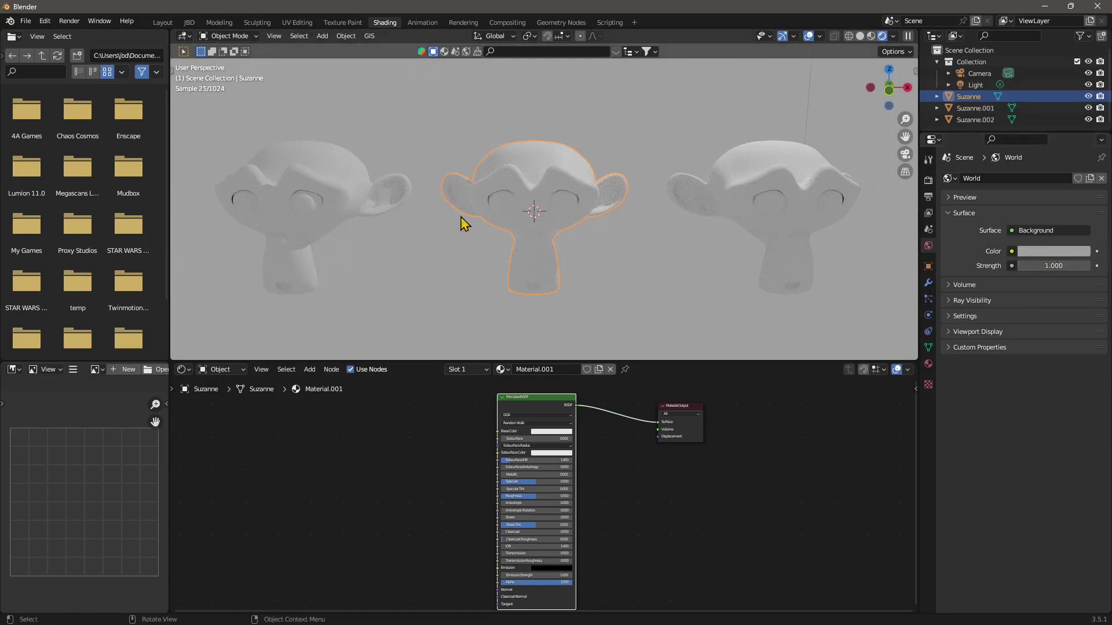
# Step: Select the scene light and move it to a new position left of the heads
pyautogui.click(976, 85)
pyautogui.moveTo(540, 177); pyautogui.dragTo(588, 194, button='middle')
pyautogui.scroll(-5, 588, 194)
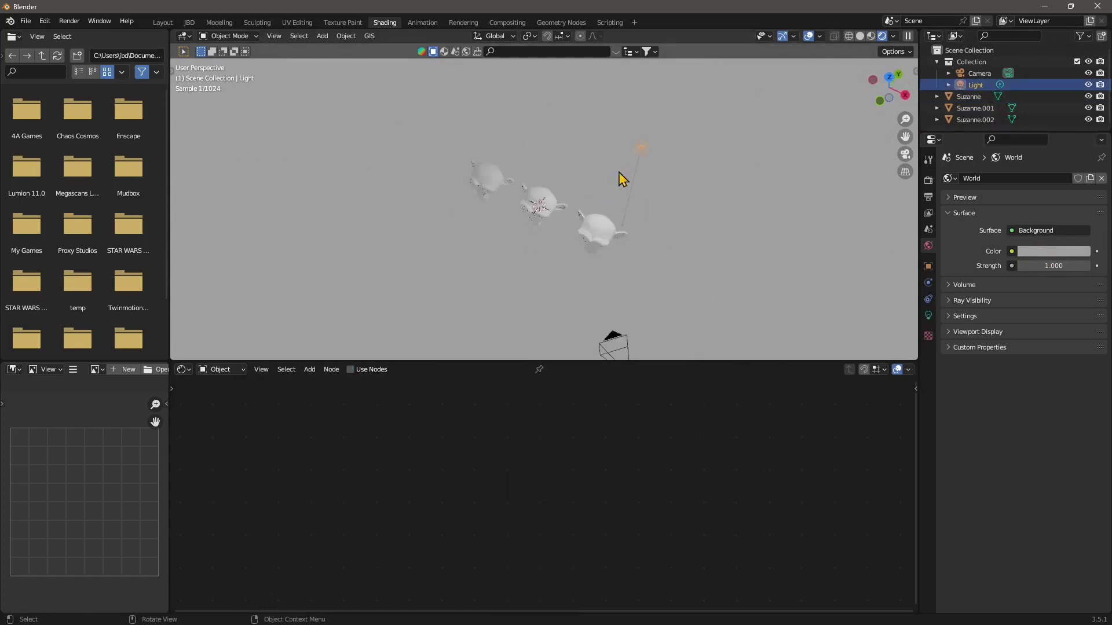
pyautogui.moveTo(648, 174); pyautogui.dragTo(624, 181, button='middle')
pyautogui.moveTo(173, 70); pyautogui.dragTo(229, 77)
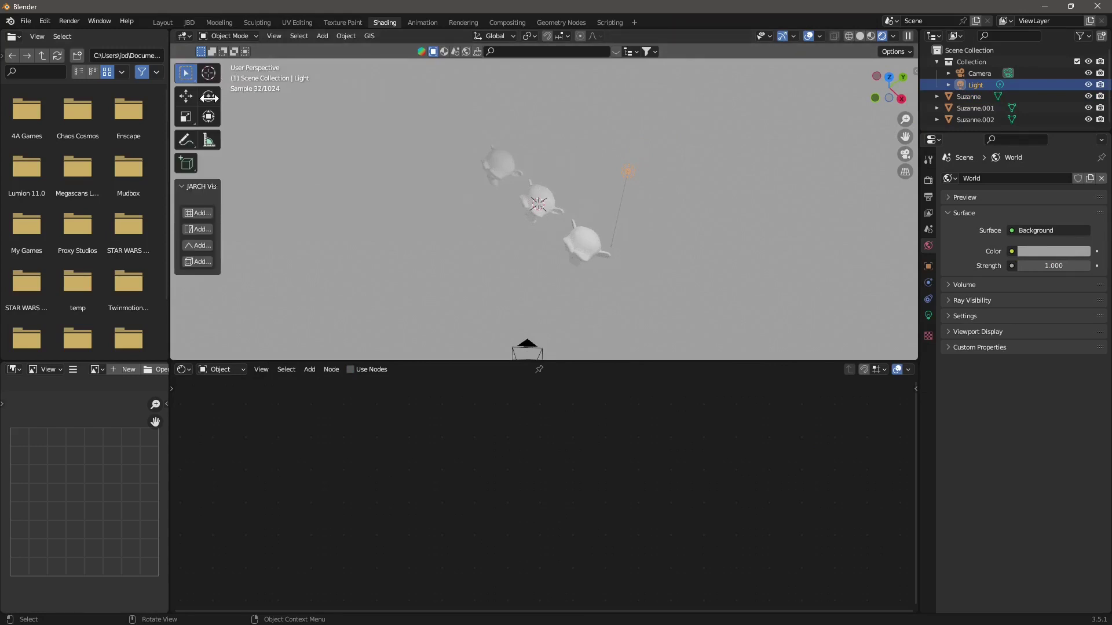
pyautogui.click(186, 96)
pyautogui.moveTo(659, 147); pyautogui.dragTo(578, 233)
pyautogui.press('g')
pyautogui.click(453, 228)
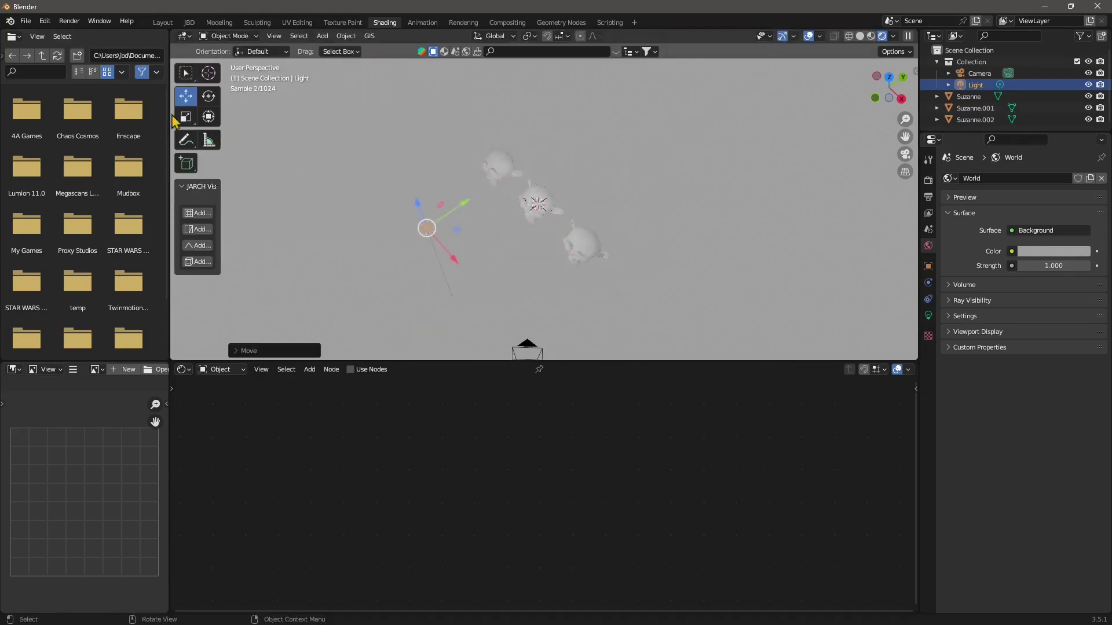
# Step: Return to a front view of the heads and select the middle Suzanne
pyautogui.moveTo(454, 238); pyautogui.dragTo(515, 260, button='middle')
pyautogui.scroll(5, 560, 265)
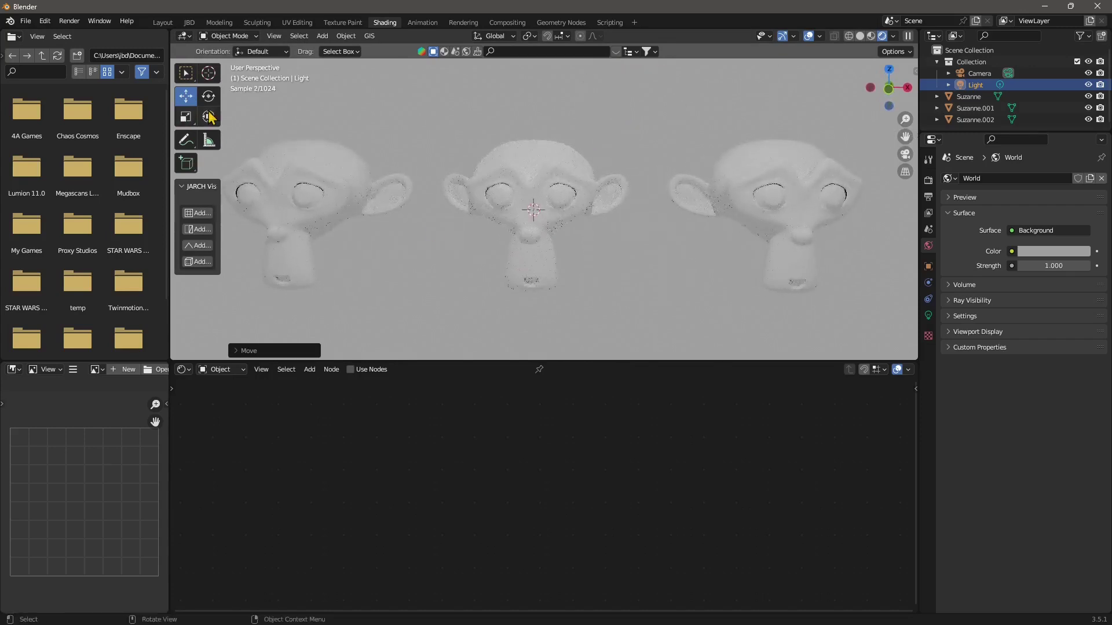
pyautogui.moveTo(220, 108); pyautogui.dragTo(198, 109)
pyautogui.click(323, 186)
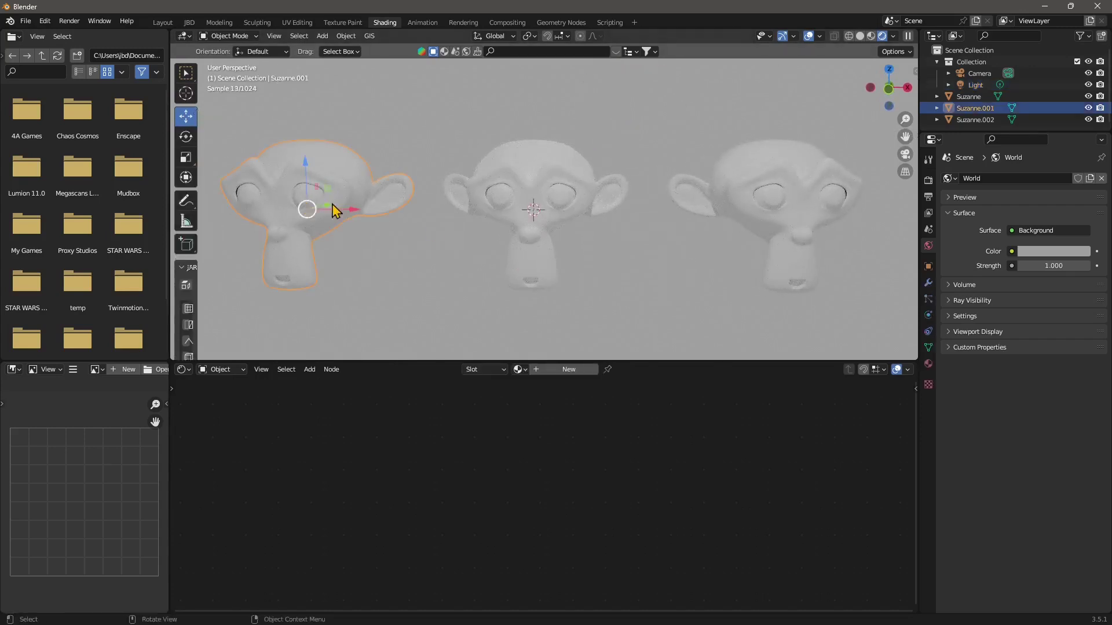
pyautogui.click(528, 183)
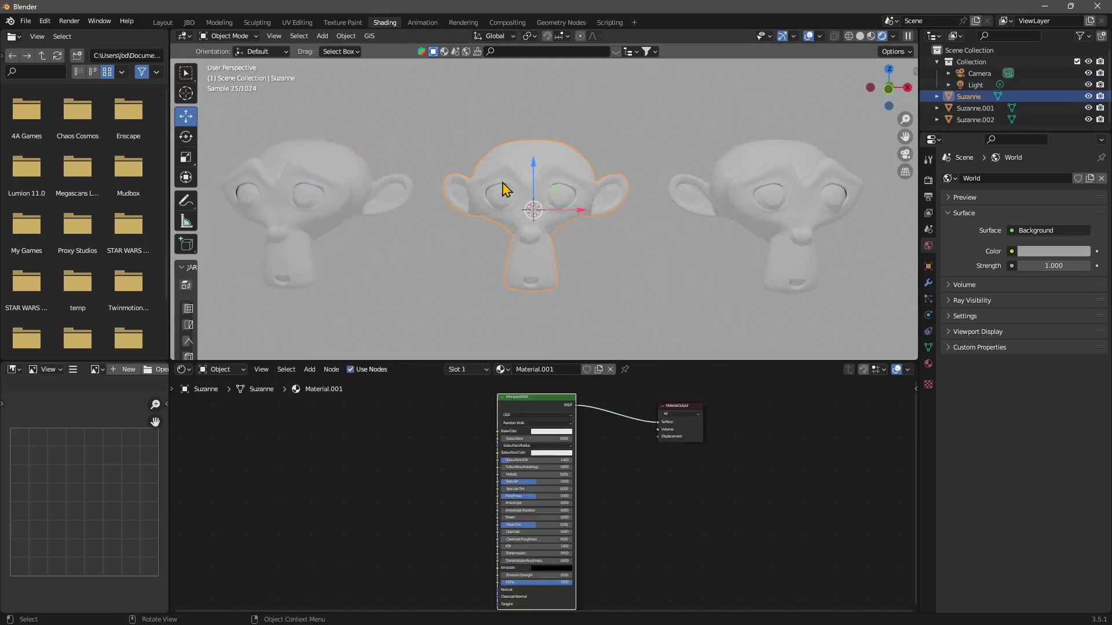
pyautogui.click(288, 193)
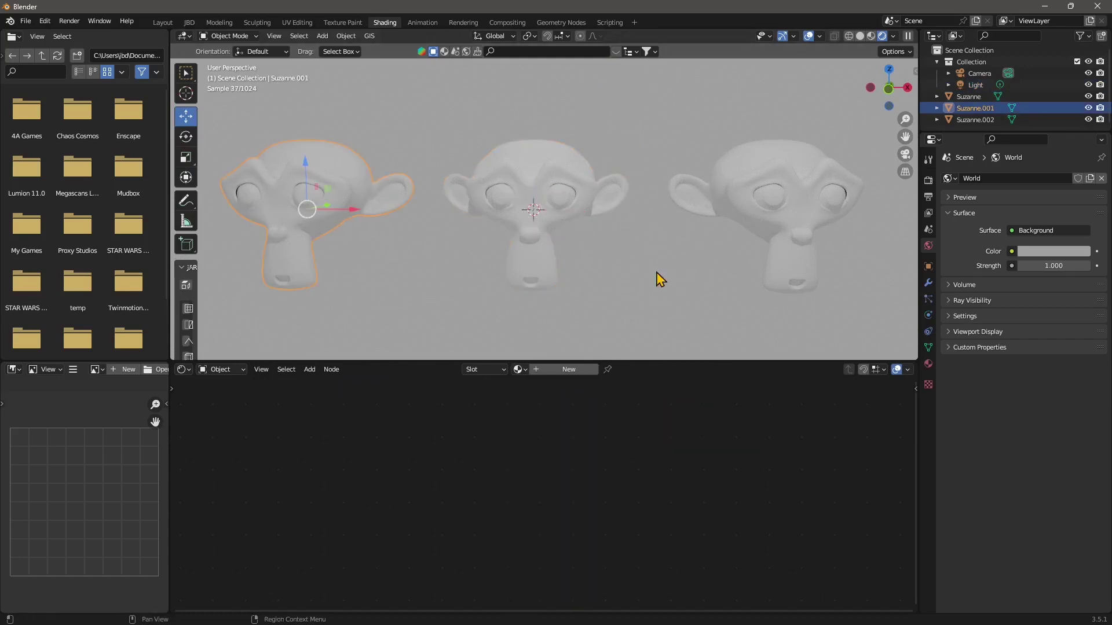
pyautogui.click(528, 226)
# Step: Add an Image Texture node to Material.001 in the Shader Editor
pyautogui.moveTo(568, 496); pyautogui.dragTo(625, 479, button='middle')
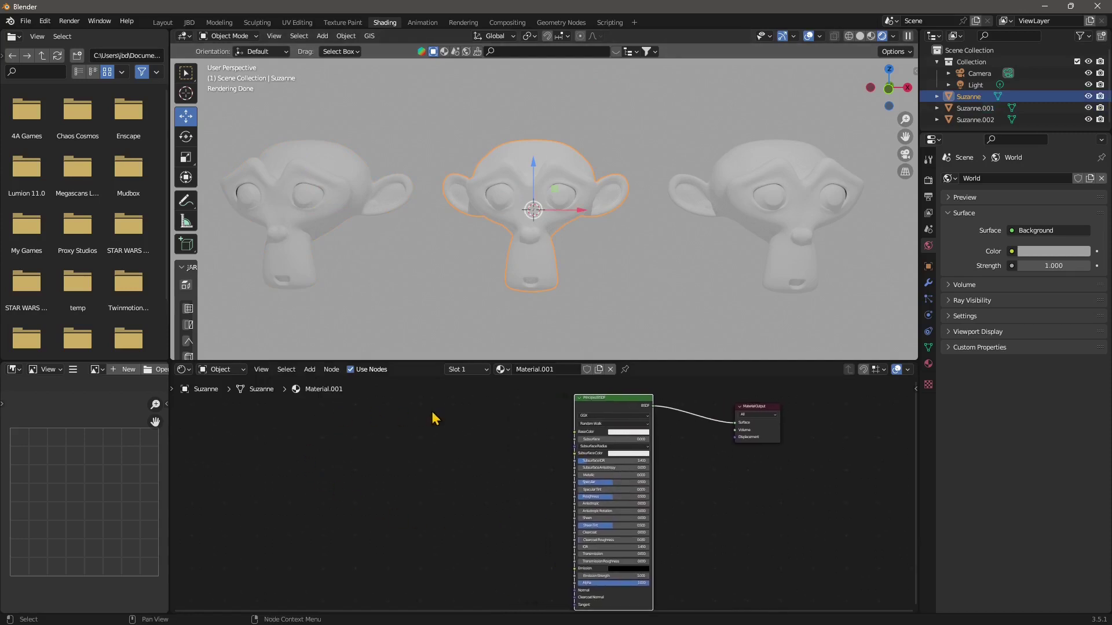
pyautogui.click(311, 374)
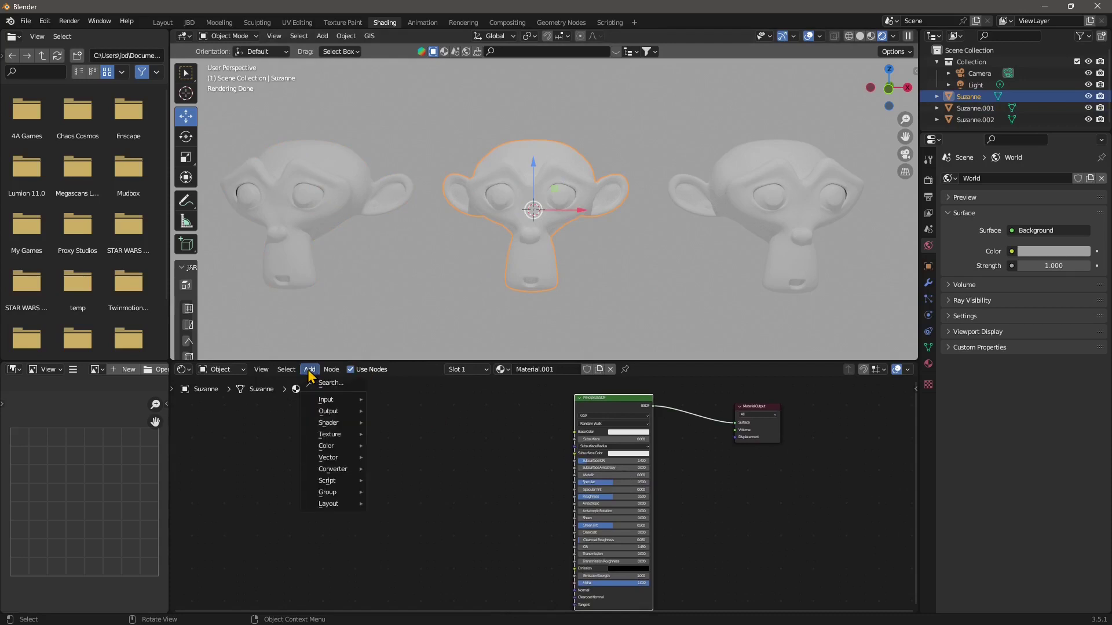
pyautogui.moveTo(324, 437)
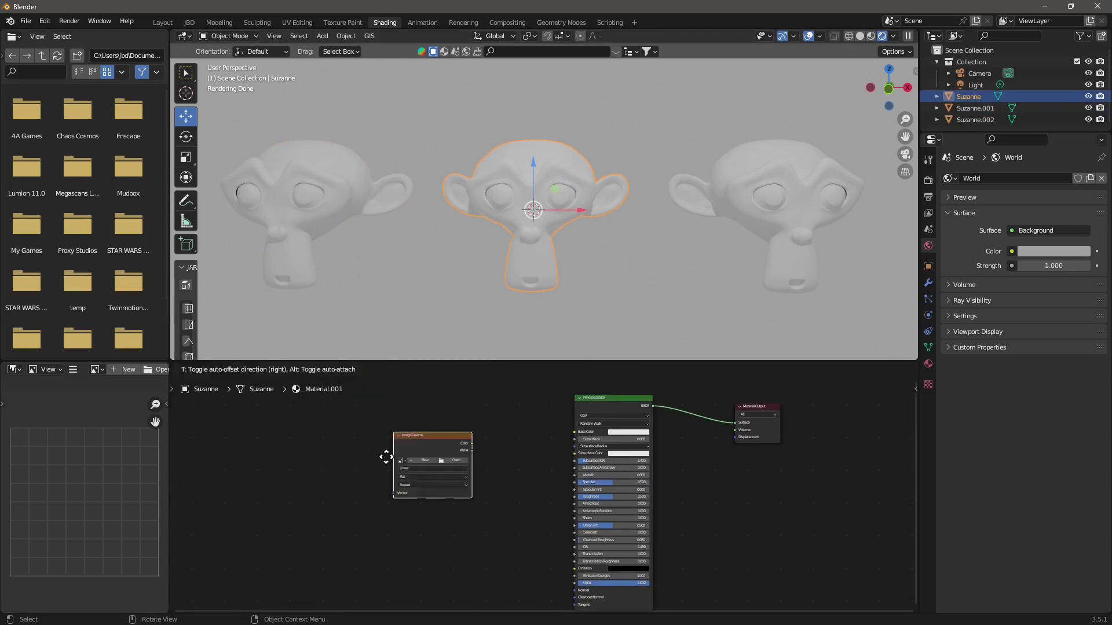
pyautogui.click(351, 454)
# Step: Create a new 2048×2048 image named 'ao / cavity bake' in the node and position it
pyautogui.click(389, 481)
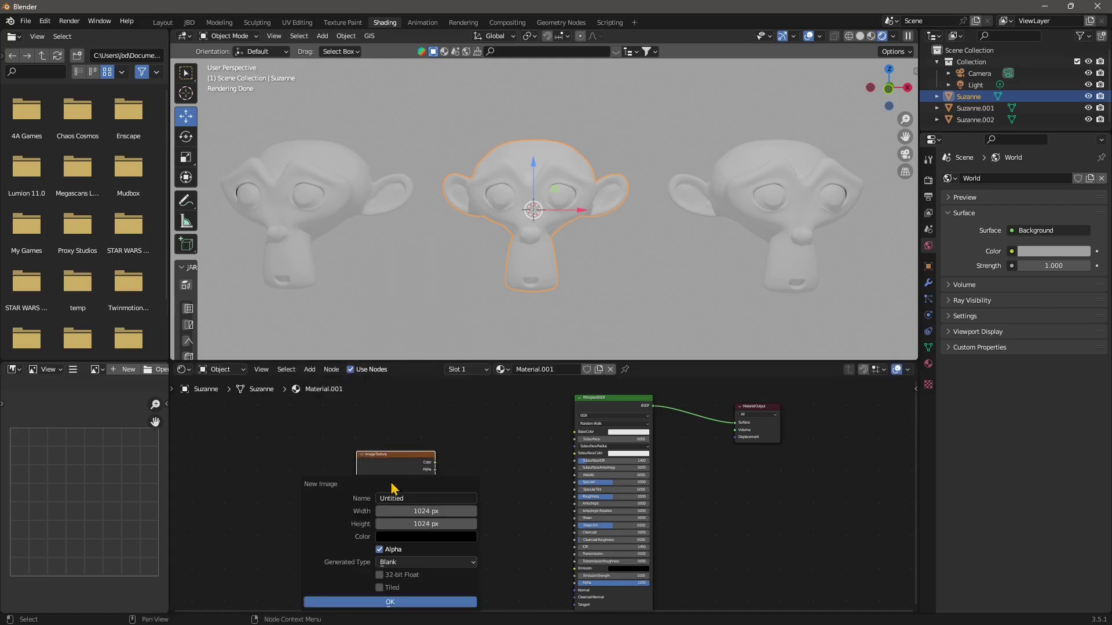
pyautogui.click(418, 498)
pyautogui.write('ao / cavity bake')
pyautogui.click(433, 508)
pyautogui.write('2048')
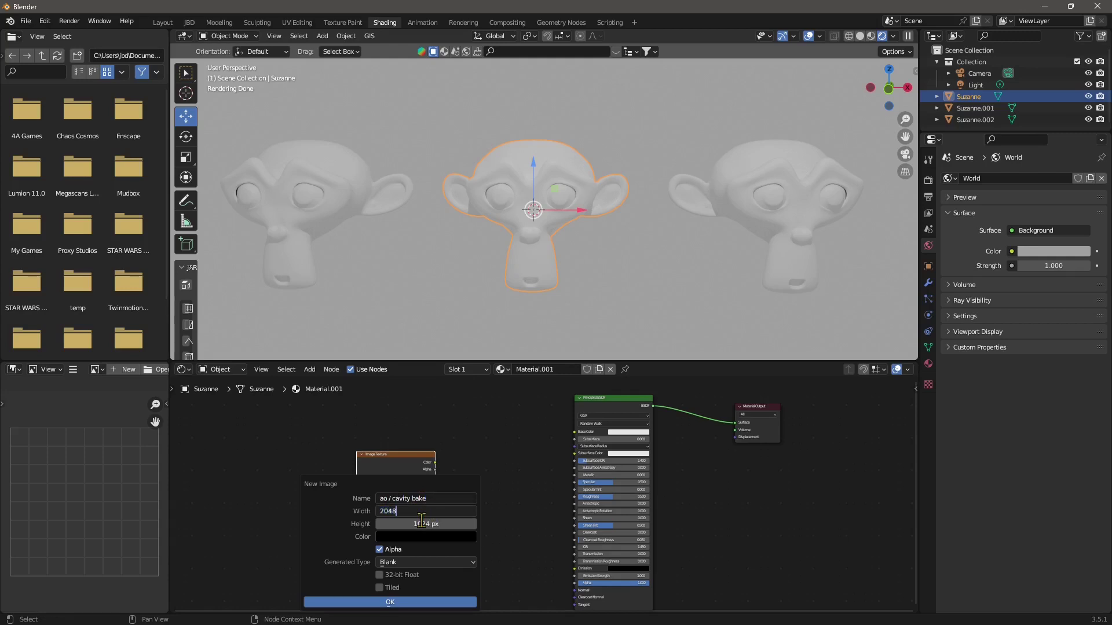
pyautogui.press('Return')
pyautogui.click(421, 521)
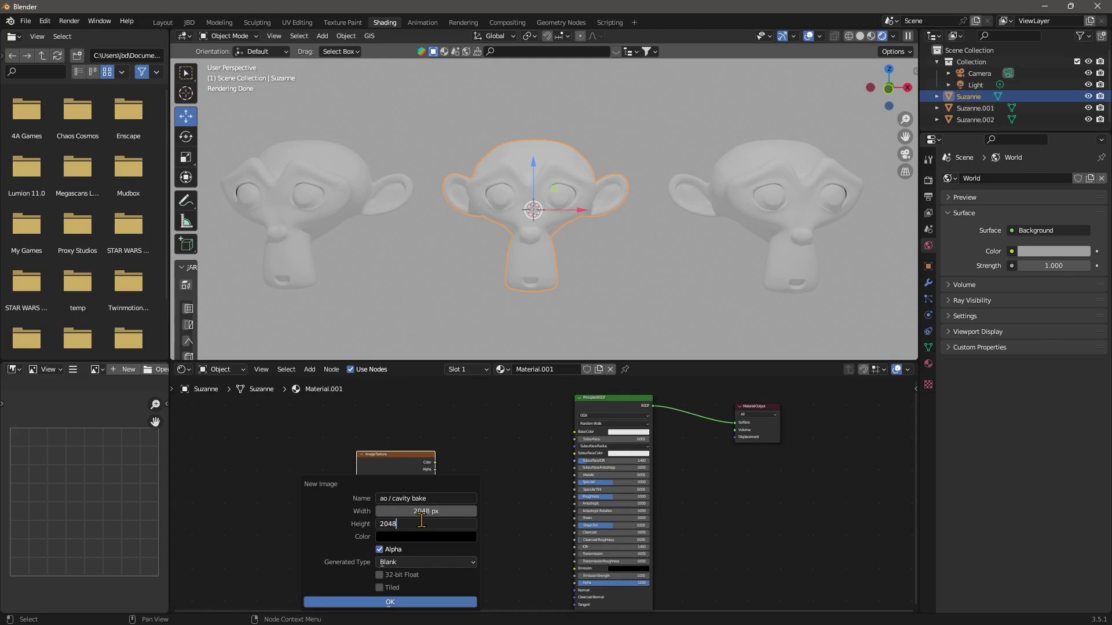
pyautogui.click(390, 602)
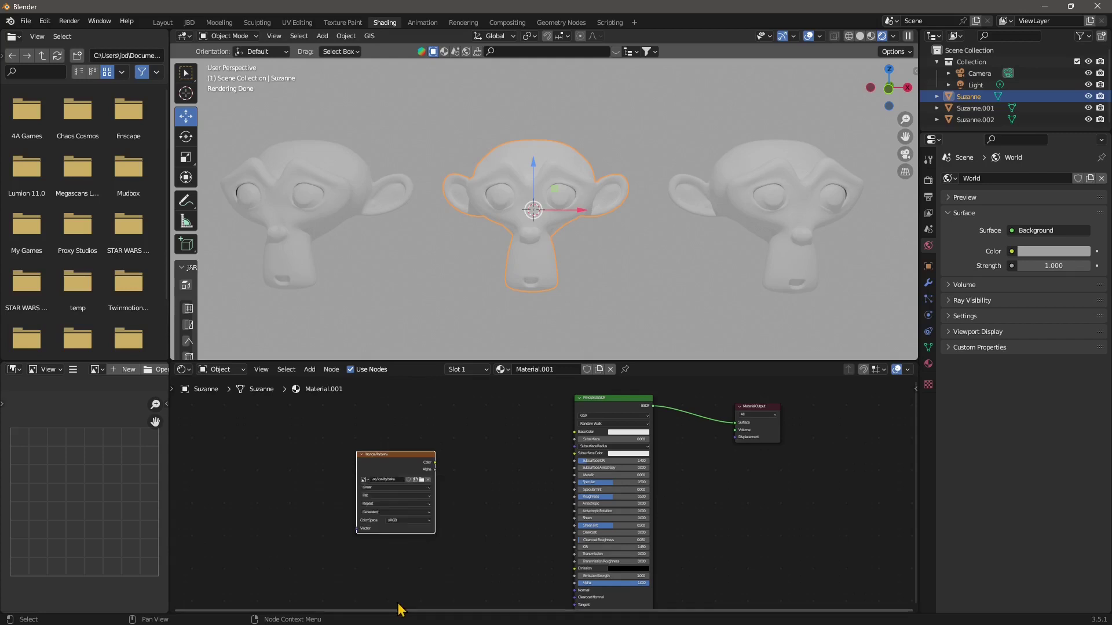
pyautogui.moveTo(392, 453); pyautogui.dragTo(403, 452)
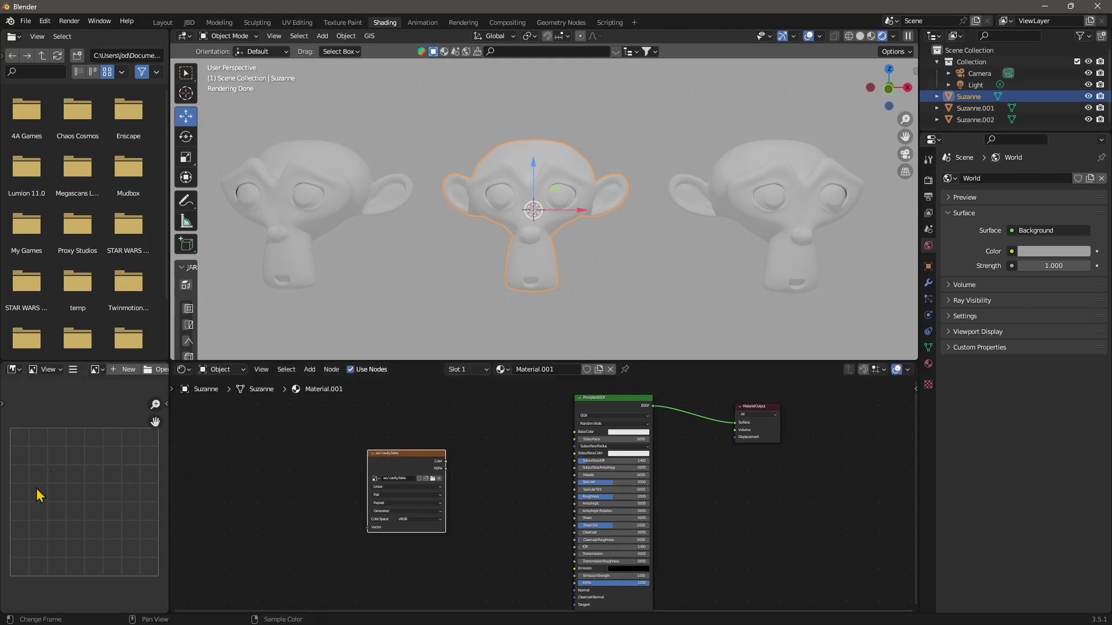
pyautogui.scroll(2, 52, 477)
pyautogui.moveTo(413, 461); pyautogui.dragTo(411, 460)
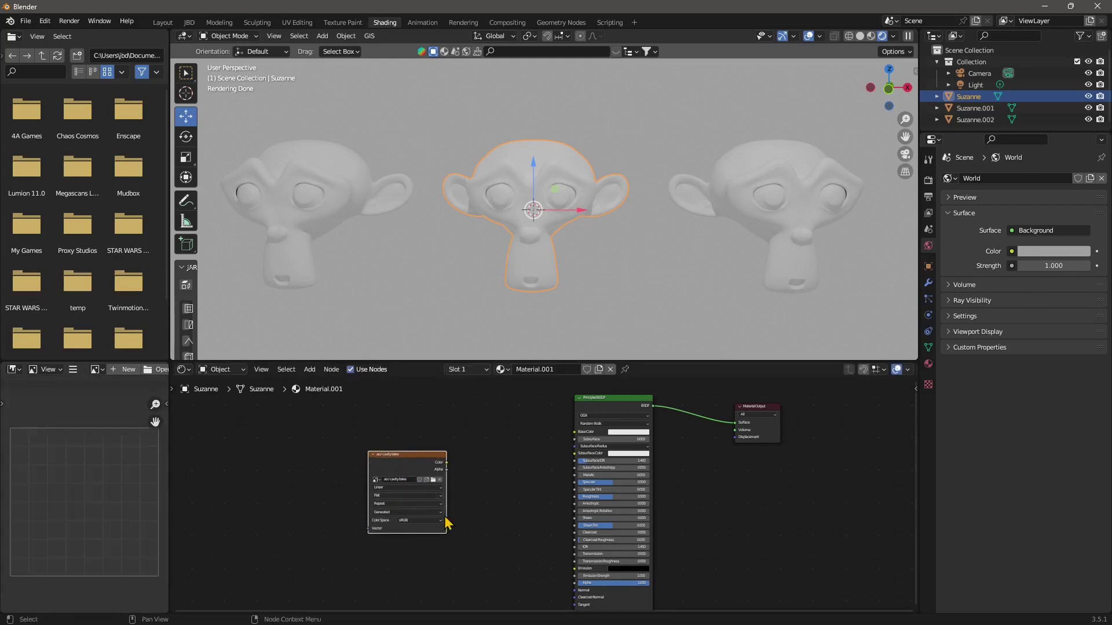
# Step: Set the Bake Type to Ambient Occlusion in Render Properties and bake into the image
pyautogui.click(928, 179)
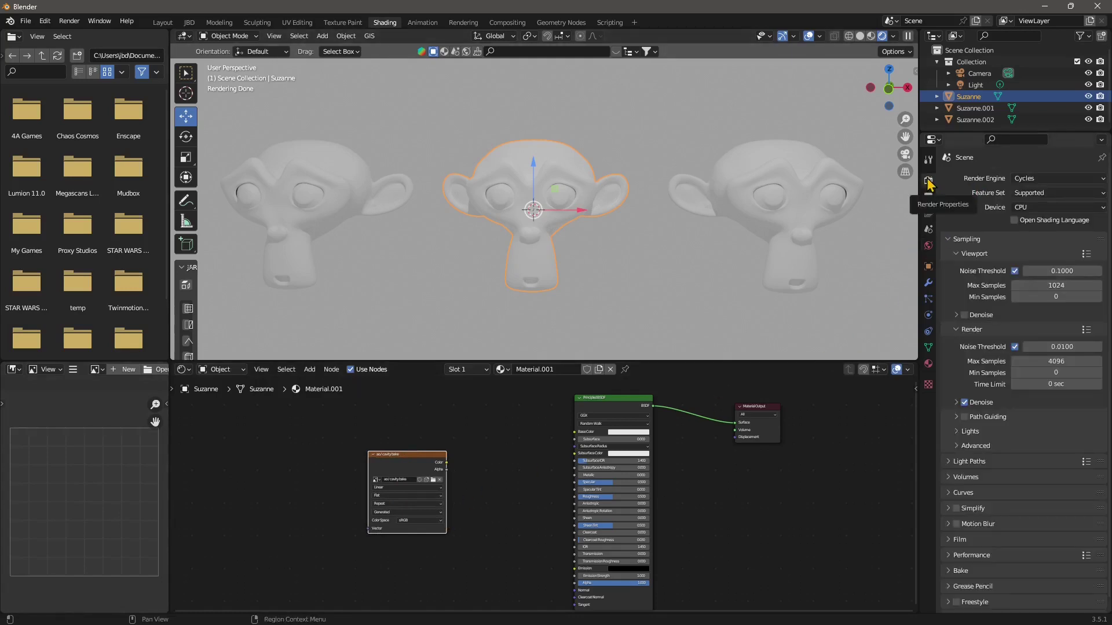
pyautogui.click(978, 239)
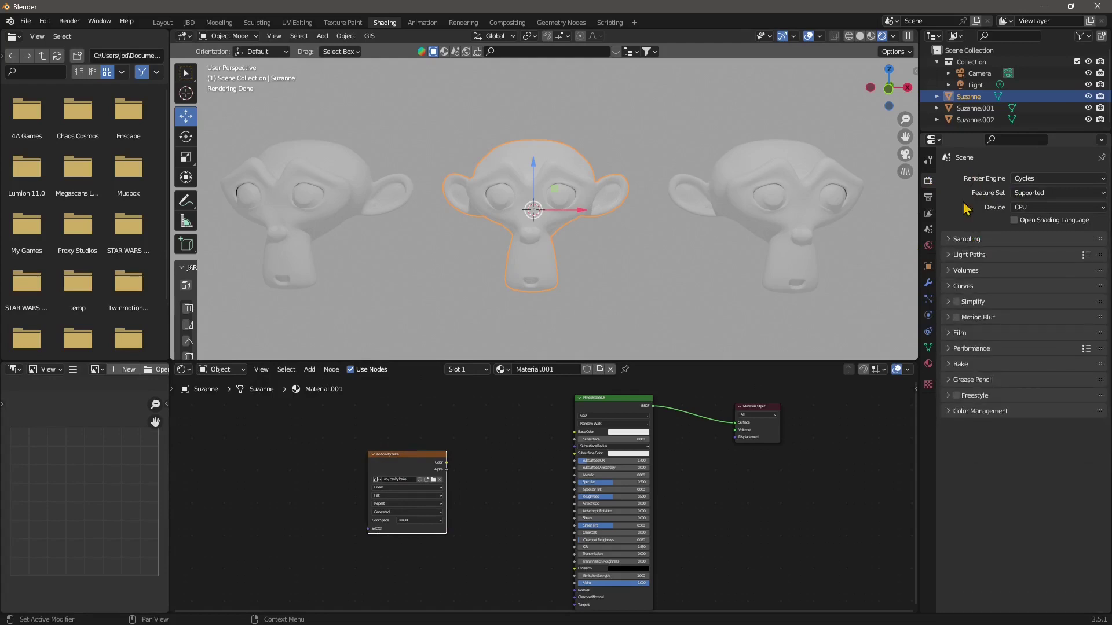
pyautogui.click(961, 370)
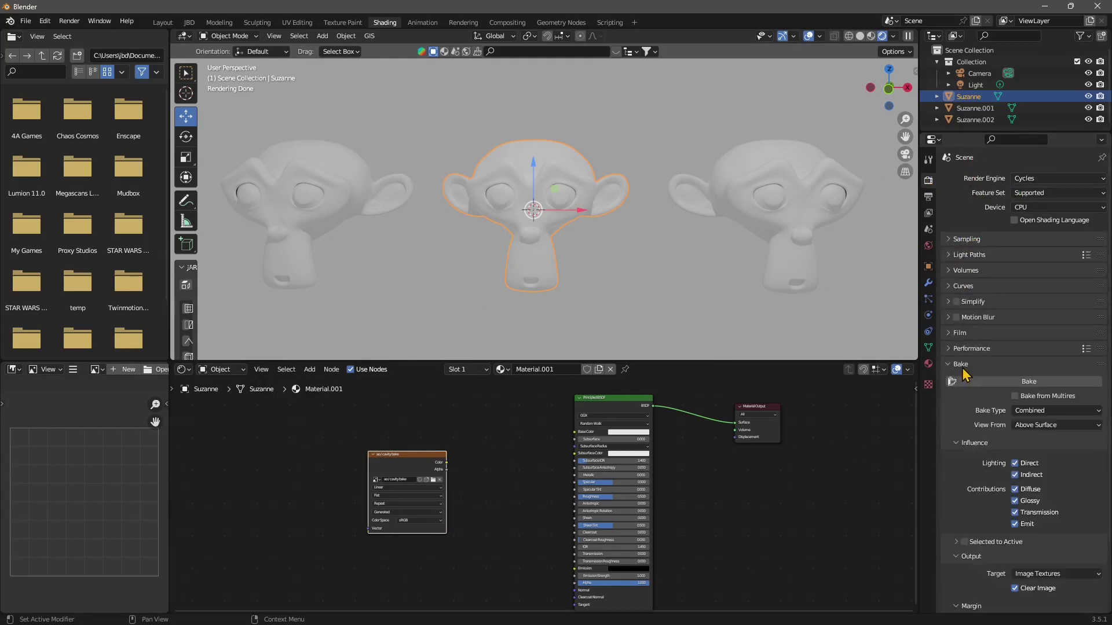
pyautogui.click(1029, 411)
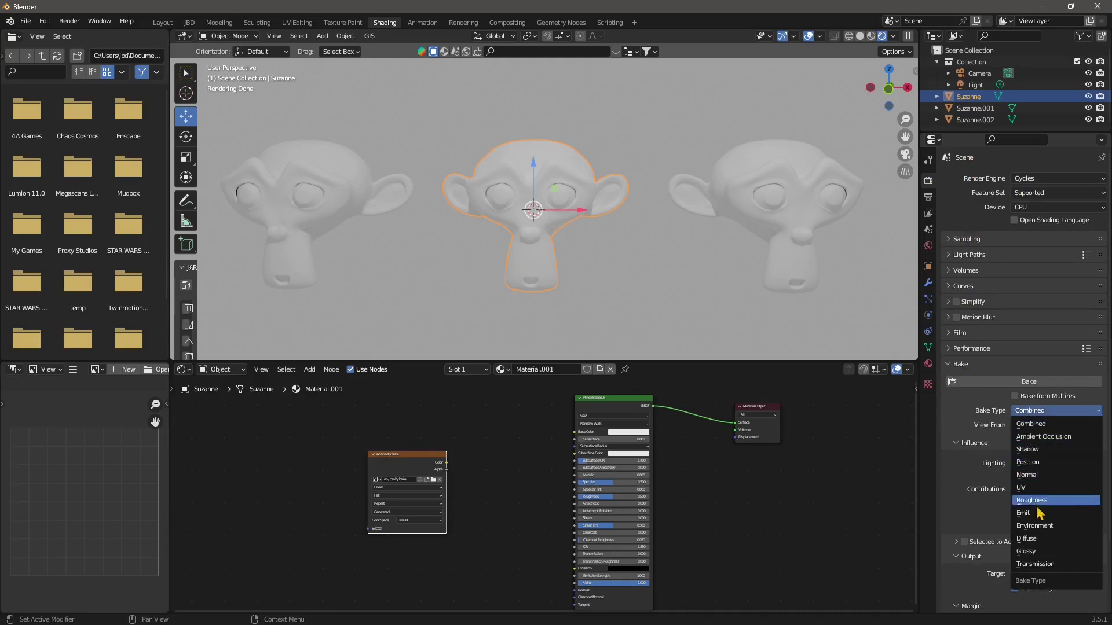
pyautogui.click(1042, 437)
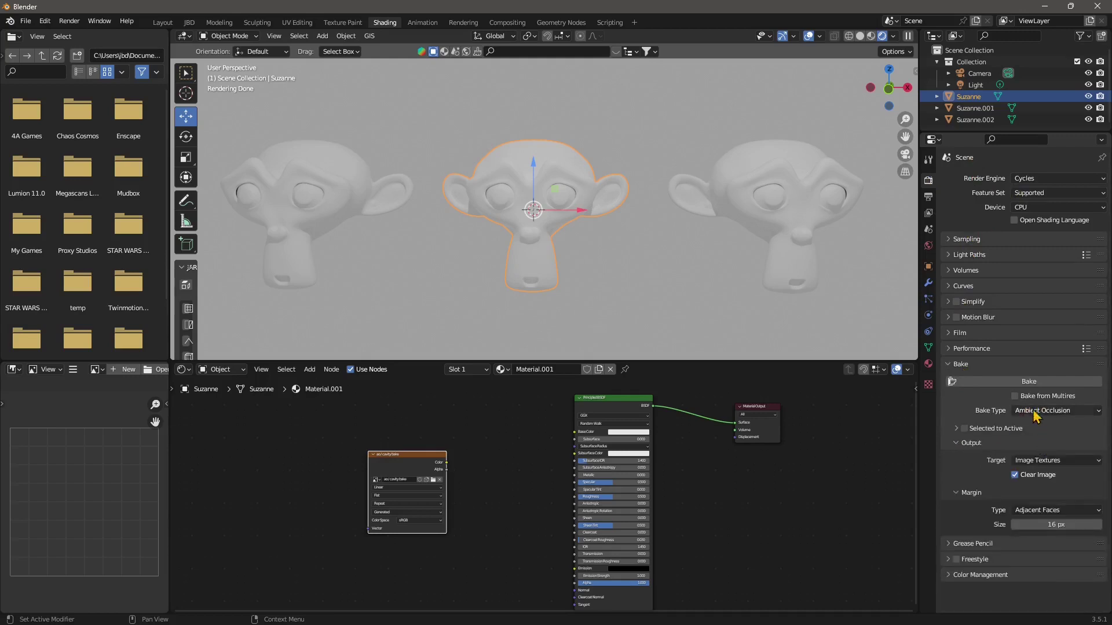
pyautogui.click(1034, 384)
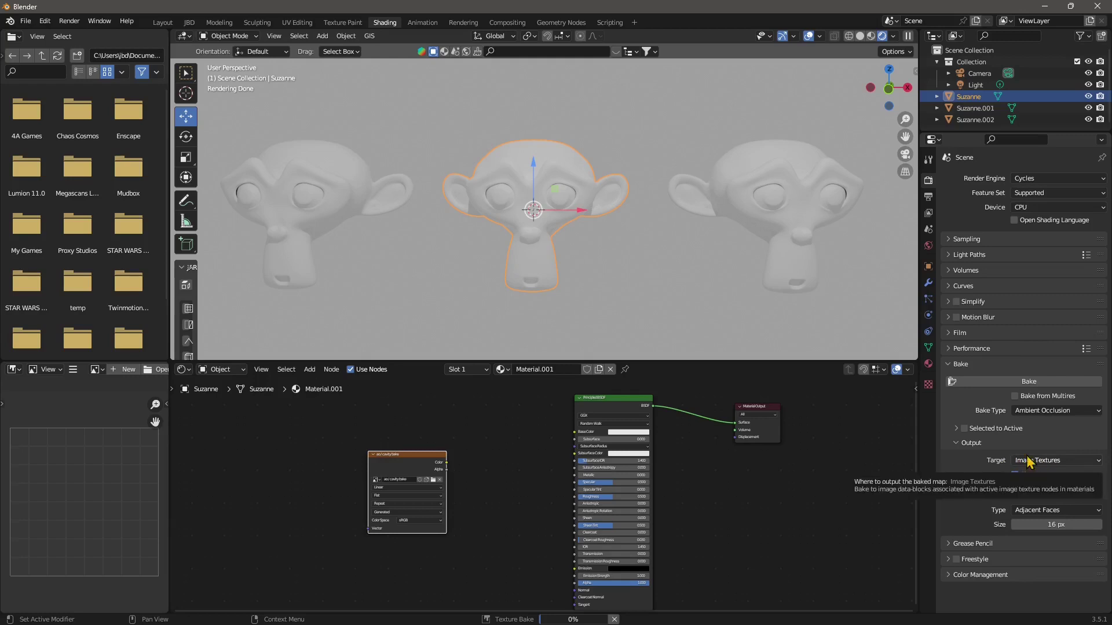
pyautogui.scroll(2, 93, 485)
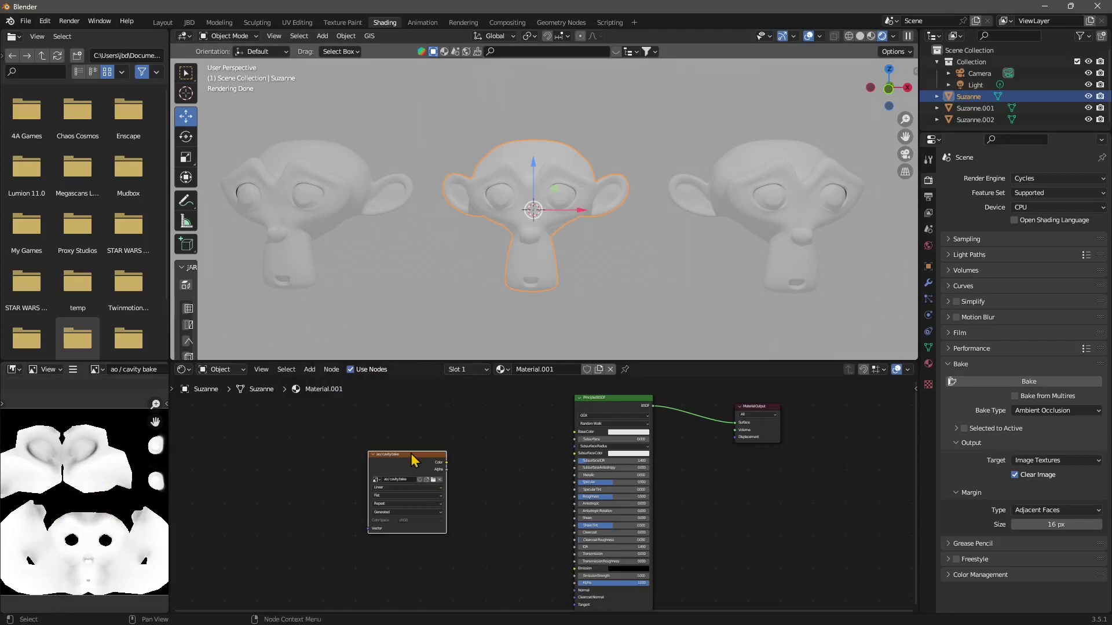
pyautogui.moveTo(409, 457); pyautogui.dragTo(419, 460)
pyautogui.click(73, 369)
pyautogui.moveTo(93, 394)
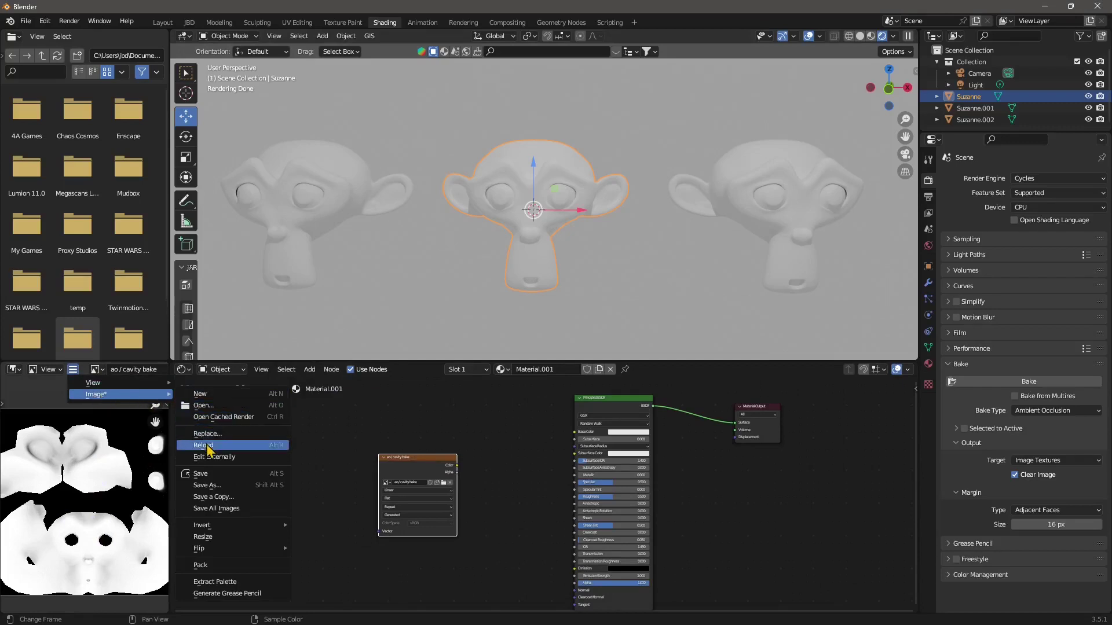
pyautogui.click(218, 489)
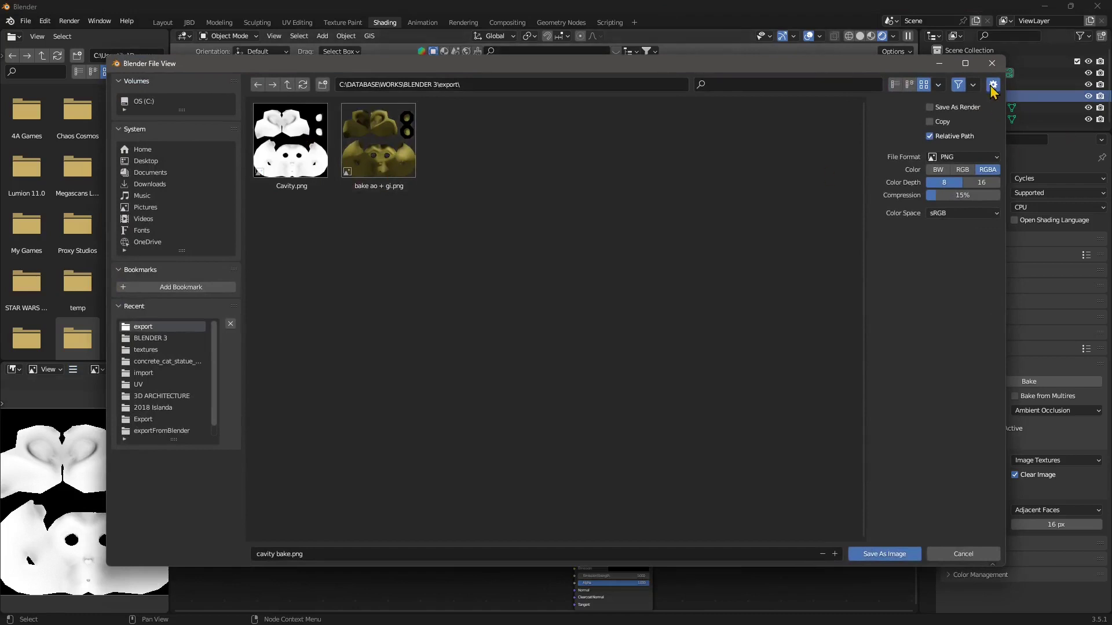
pyautogui.click(993, 69)
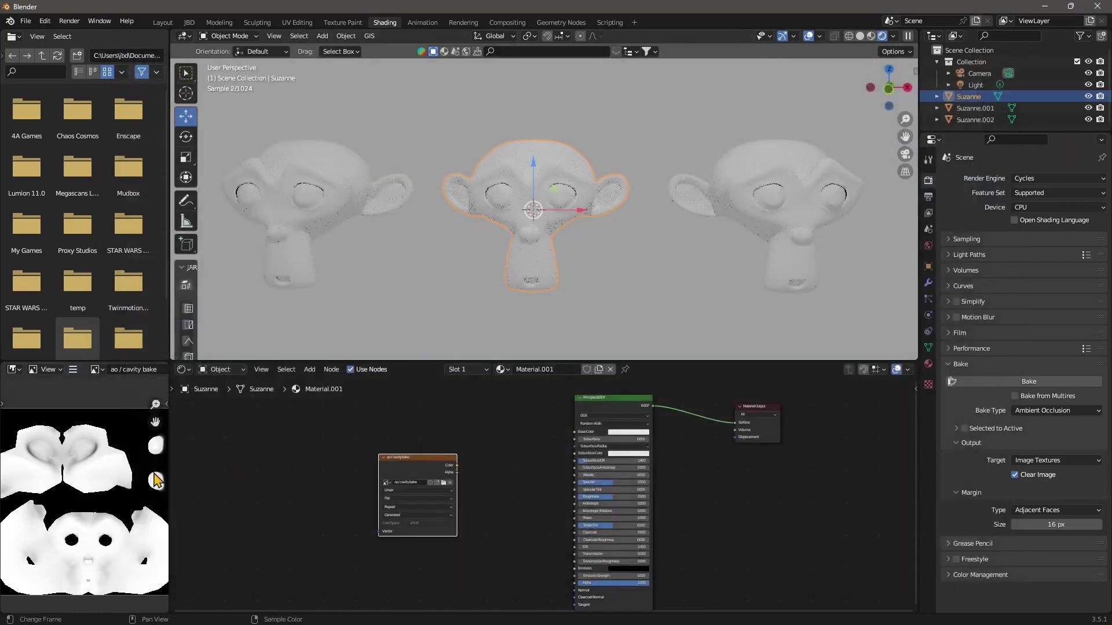
pyautogui.click(73, 370)
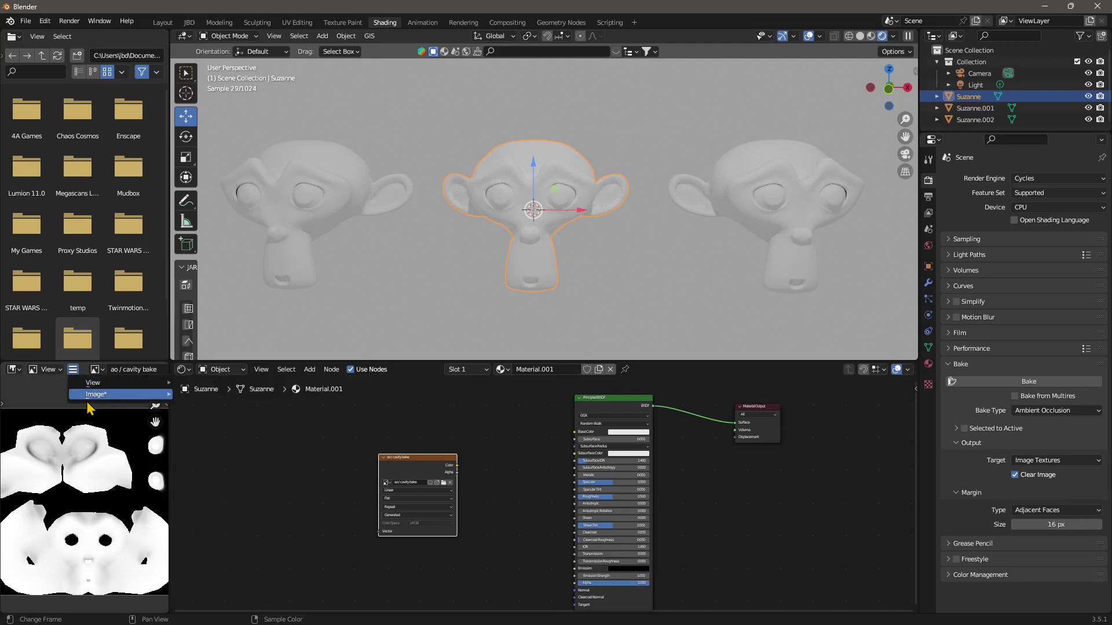
pyautogui.moveTo(93, 397)
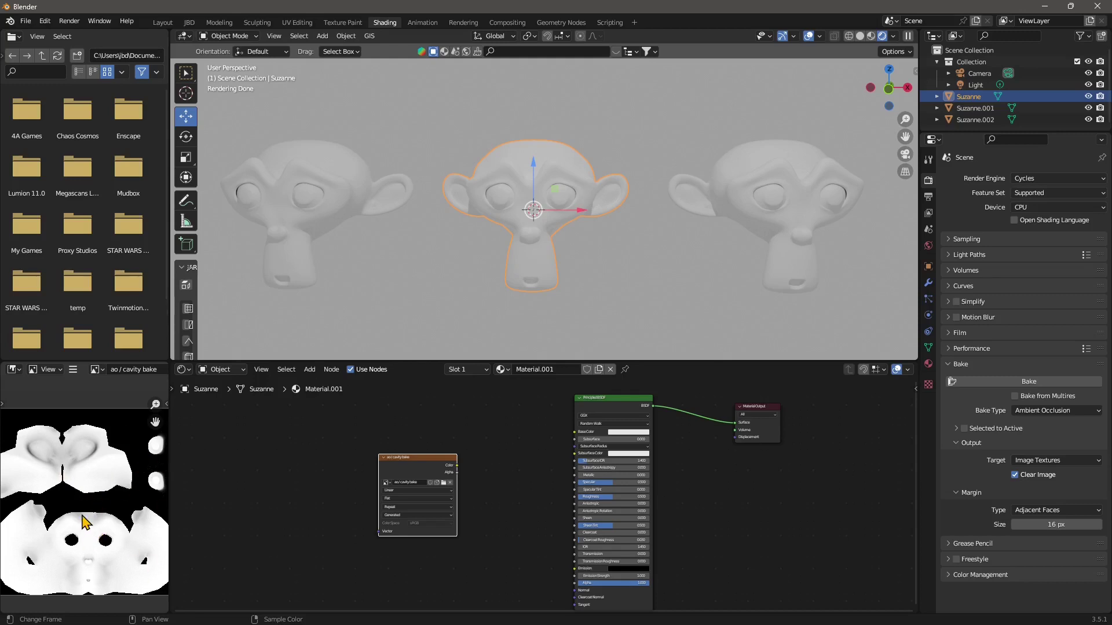
pyautogui.scroll(2, 544, 495)
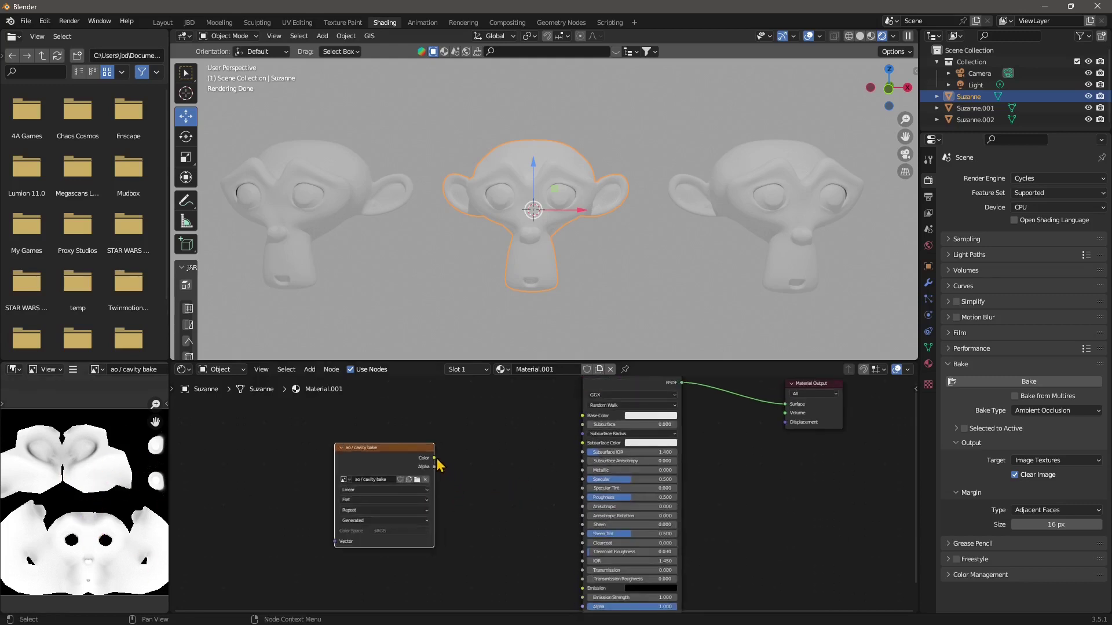
# Step: Link the 'ao / cavity bake' Color output to Base Color and shift the texture node left
pyautogui.moveTo(434, 460); pyautogui.dragTo(580, 425)
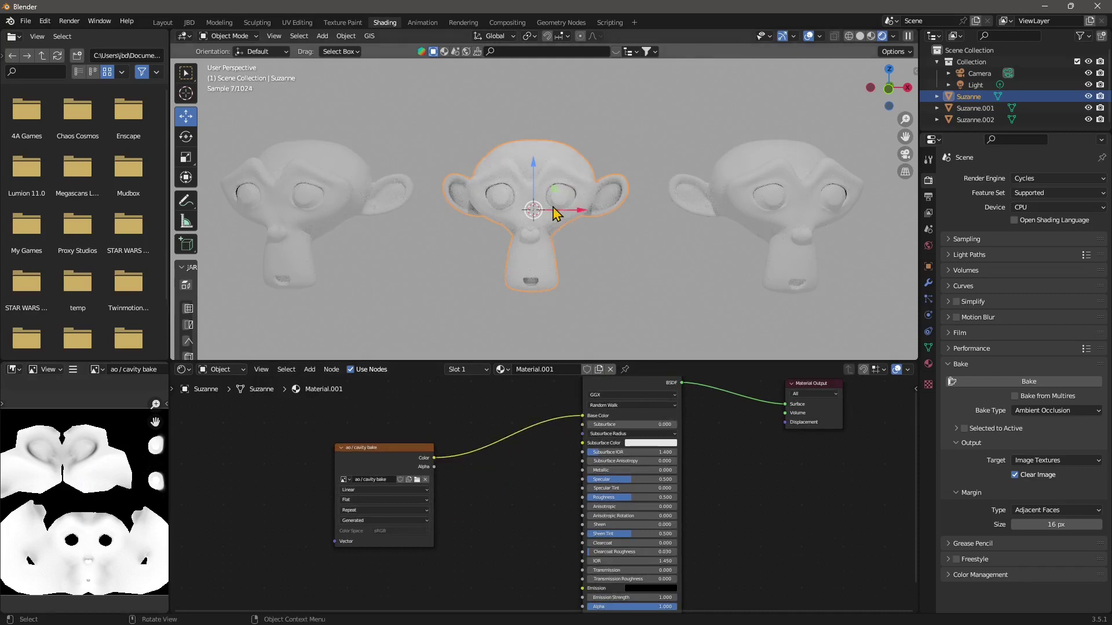
pyautogui.click(336, 215)
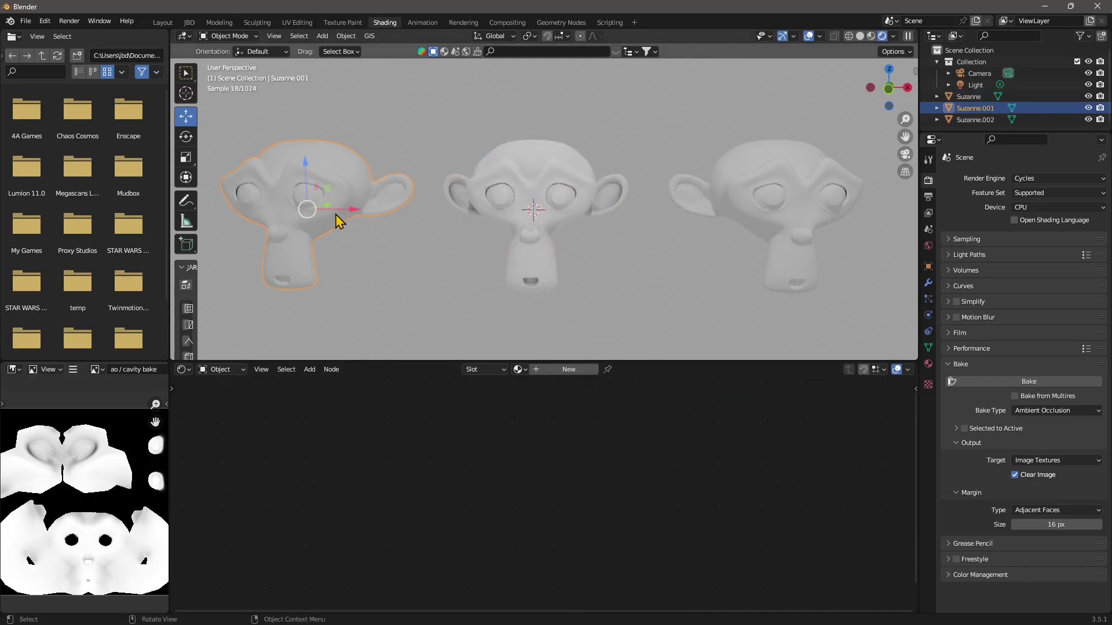
pyautogui.click(510, 223)
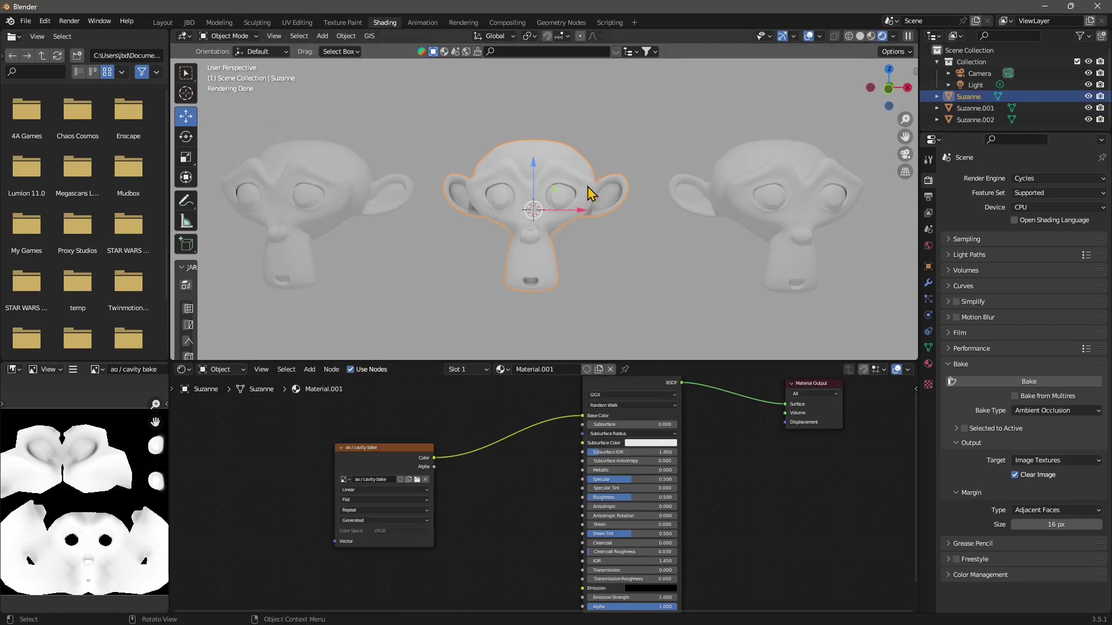
pyautogui.keyDown('ctrl'); pyautogui.hscroll(3, 464, 528); pyautogui.keyUp('ctrl')
pyautogui.moveTo(371, 460); pyautogui.dragTo(328, 456)
pyautogui.keyDown('shift'); pyautogui.scroll(2, 455, 482); pyautogui.keyUp('shift')
# Step: Insert a Bright/Contrast node into the link between the AO texture and Base Color
pyautogui.click(309, 369)
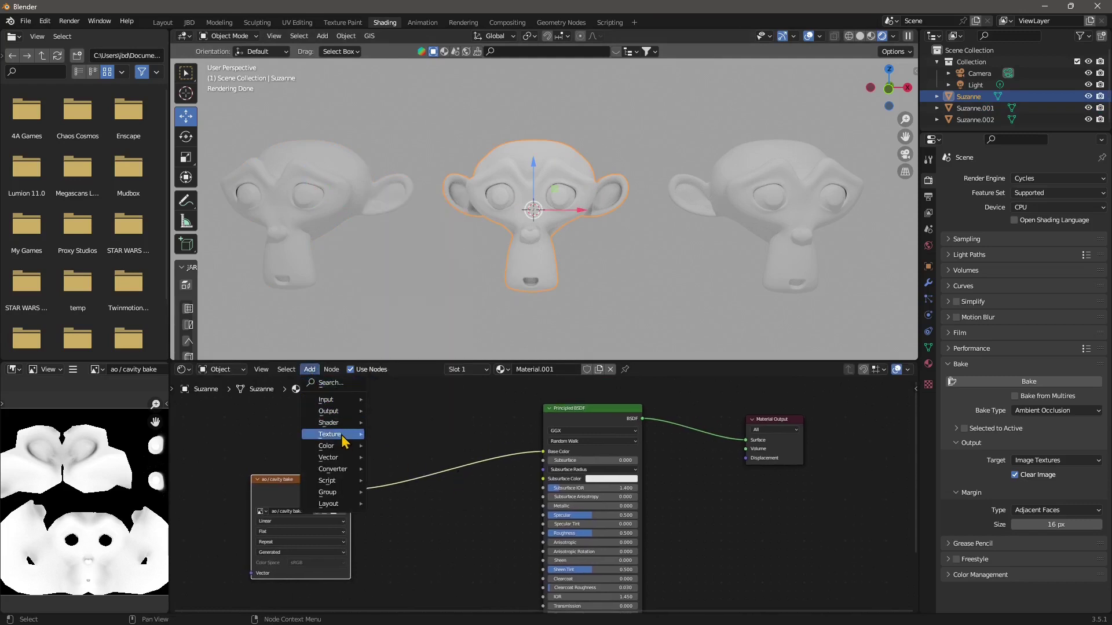
pyautogui.moveTo(344, 448)
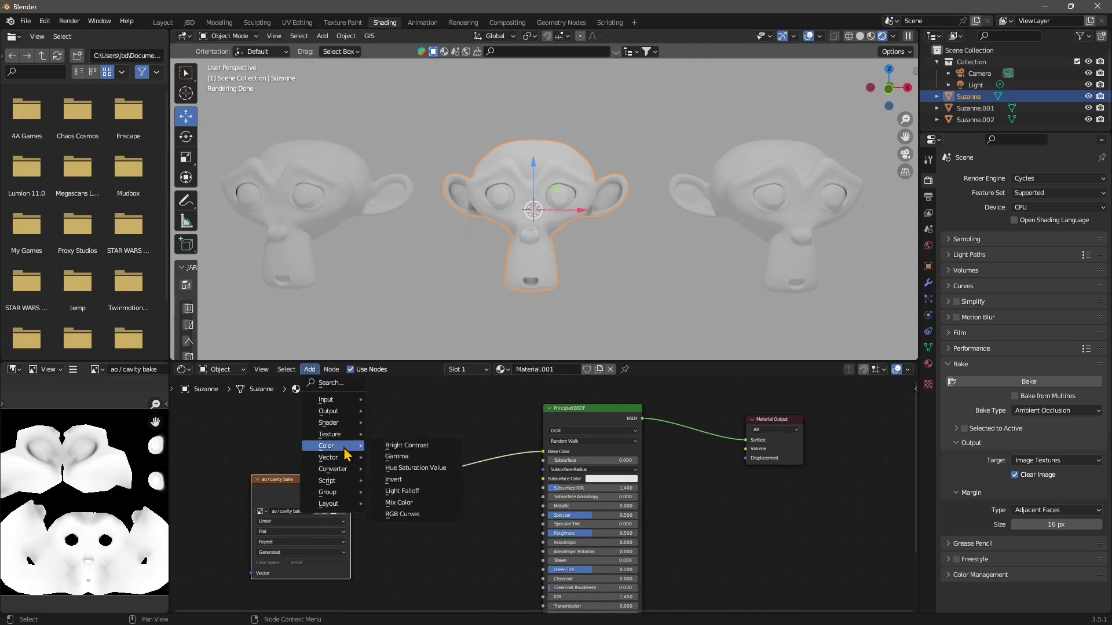
pyautogui.click(419, 453)
pyautogui.click(424, 461)
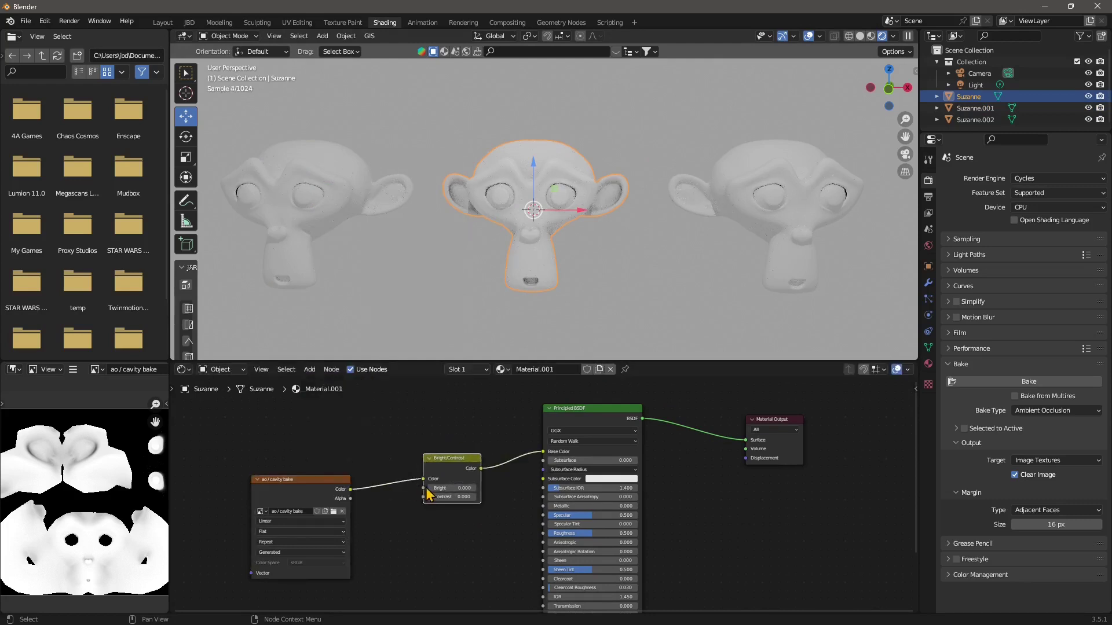
pyautogui.scroll(1, 428, 494)
# Step: Set the Bright/Contrast node's Contrast to 0.7, with Bright at -0.100
pyautogui.doubleClick(444, 497)
pyautogui.write('0.9')
pyautogui.press('Return')
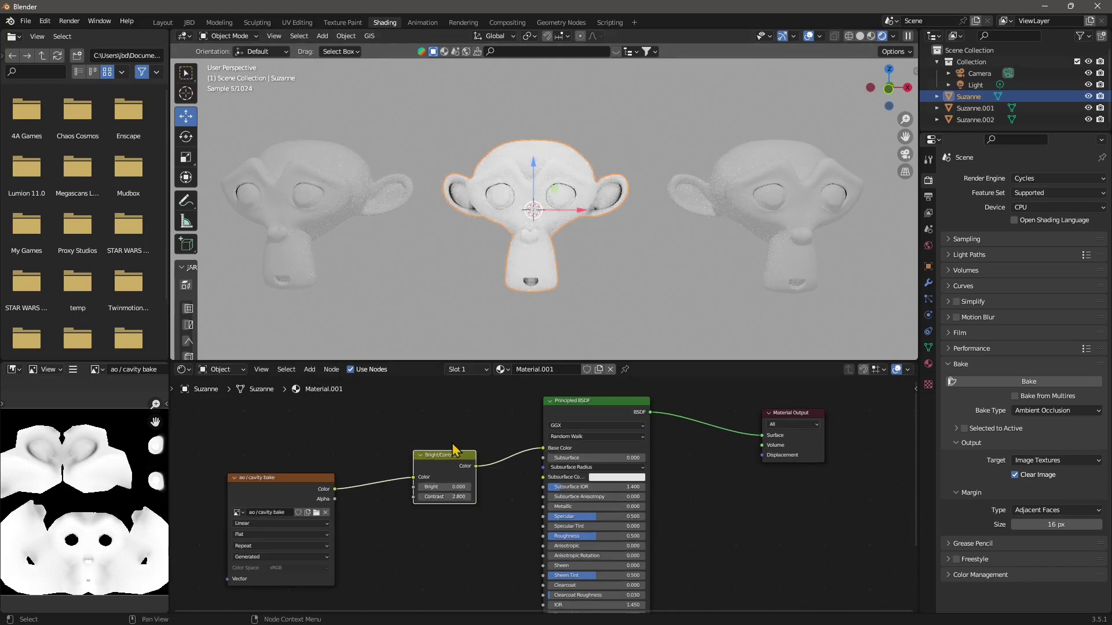
pyautogui.moveTo(454, 495)
pyautogui.mouseDown()
pyautogui.moveTo(428, 483)
pyautogui.moveTo(460, 497)
pyautogui.mouseUp()
pyautogui.doubleClick(445, 497)
pyautogui.write('9')
pyautogui.press('Return')
pyautogui.doubleClick(444, 497)
pyautogui.write('0.3')
pyautogui.press('Return')
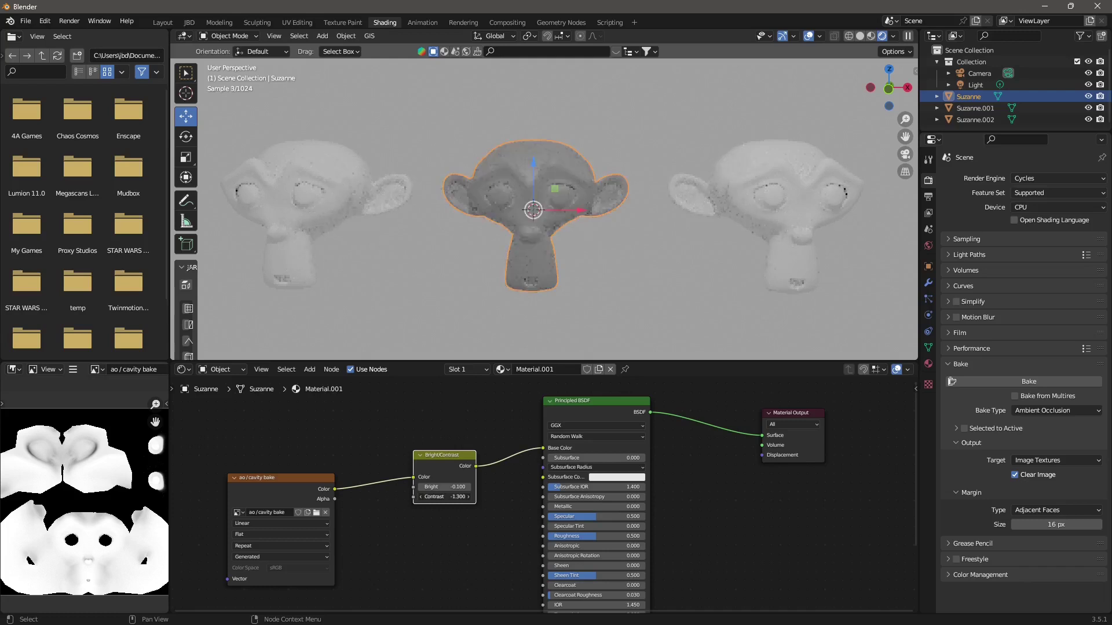
pyautogui.doubleClick(444, 497)
pyautogui.write('0.7')
pyautogui.press('Return')
pyautogui.click(565, 239)
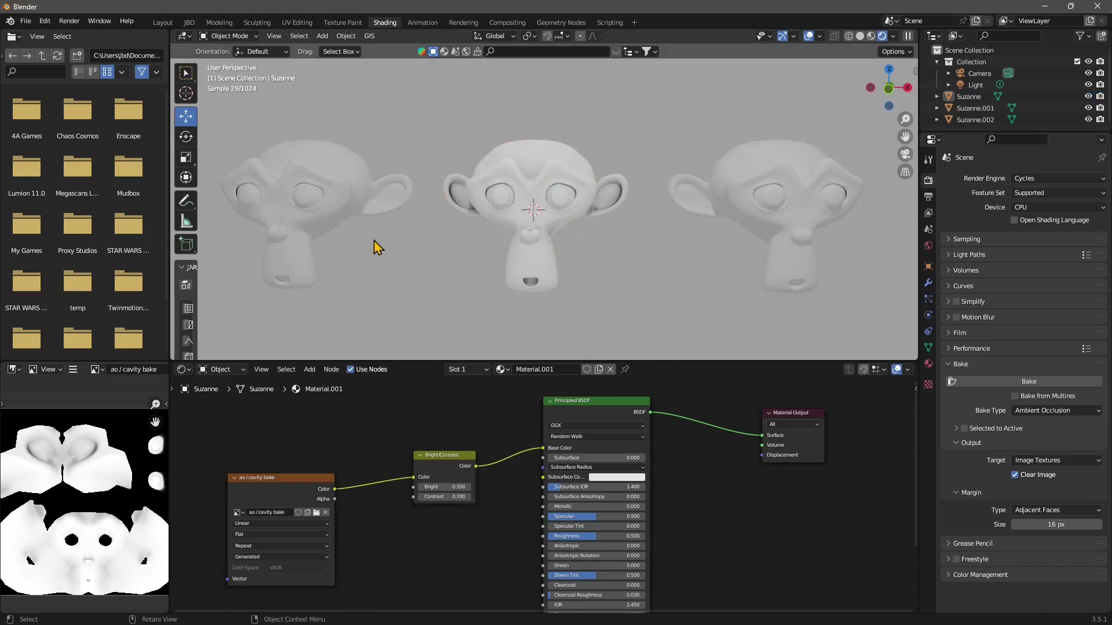
# Step: Move the scene light further left, constrained to the horizontal plane
pyautogui.click(761, 228)
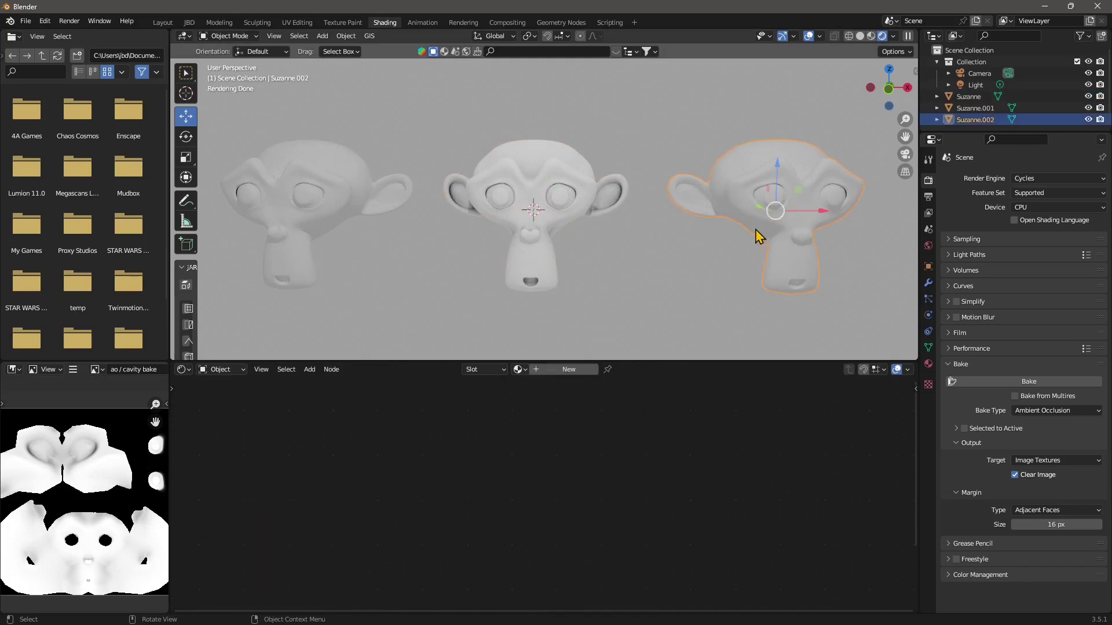
pyautogui.scroll(-5, 519, 266)
pyautogui.moveTo(519, 266); pyautogui.dragTo(550, 221, button='middle')
pyautogui.click(568, 154)
pyautogui.moveTo(606, 280); pyautogui.dragTo(562, 282, button='middle')
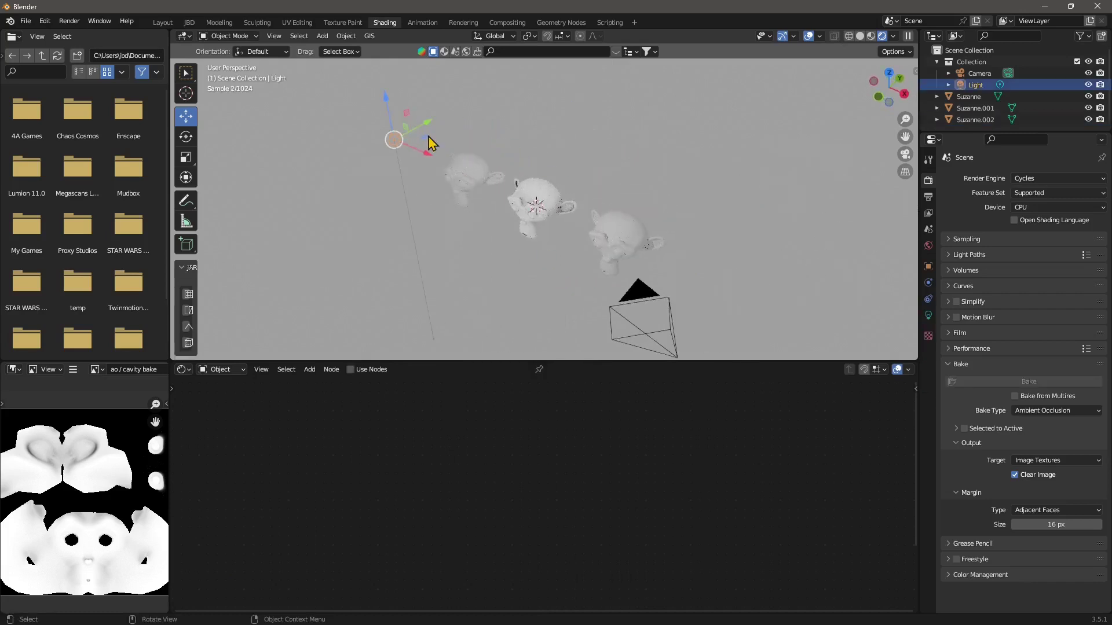
pyautogui.press('g')
pyautogui.hotkey('shift', 'z')
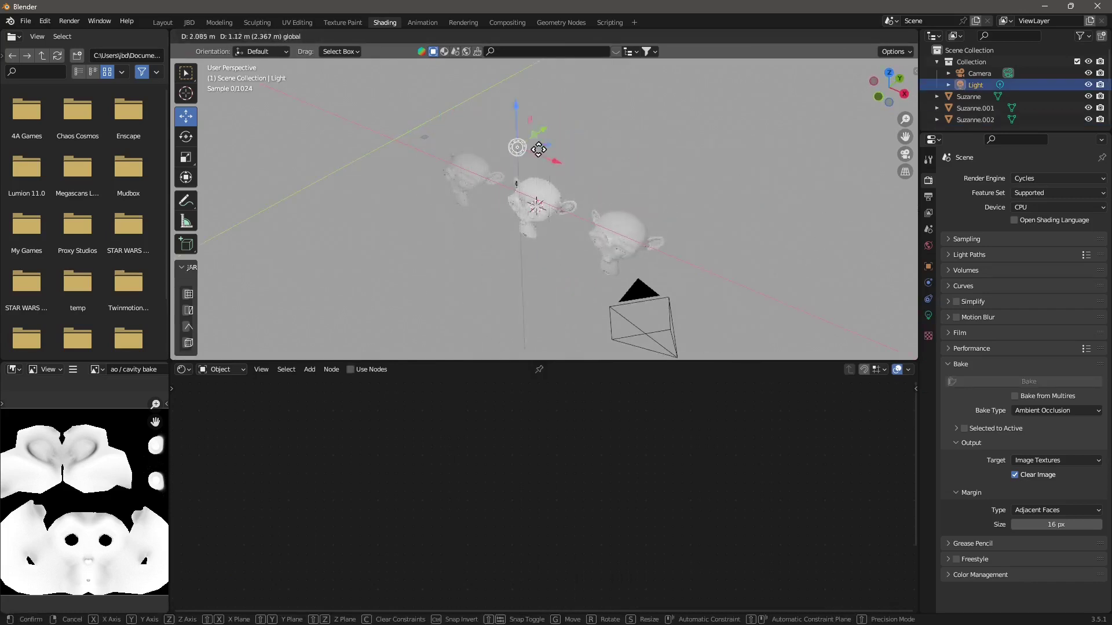
pyautogui.click(451, 132)
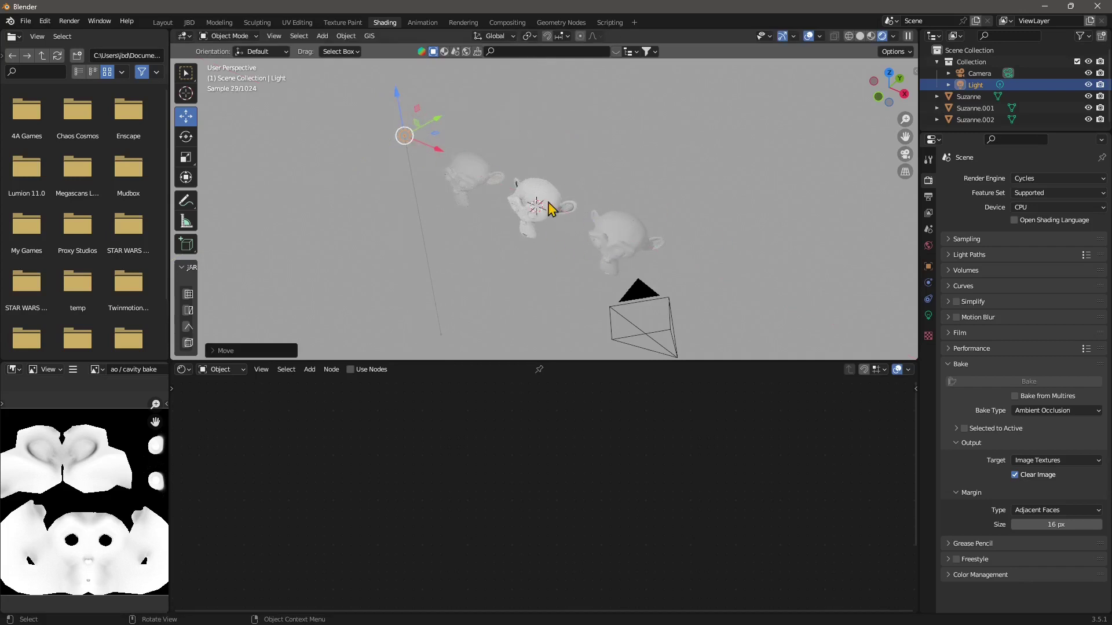
# Step: Orbit to a level front view and select the right-hand Suzanne.002
pyautogui.moveTo(548, 211); pyautogui.dragTo(531, 193, button='middle')
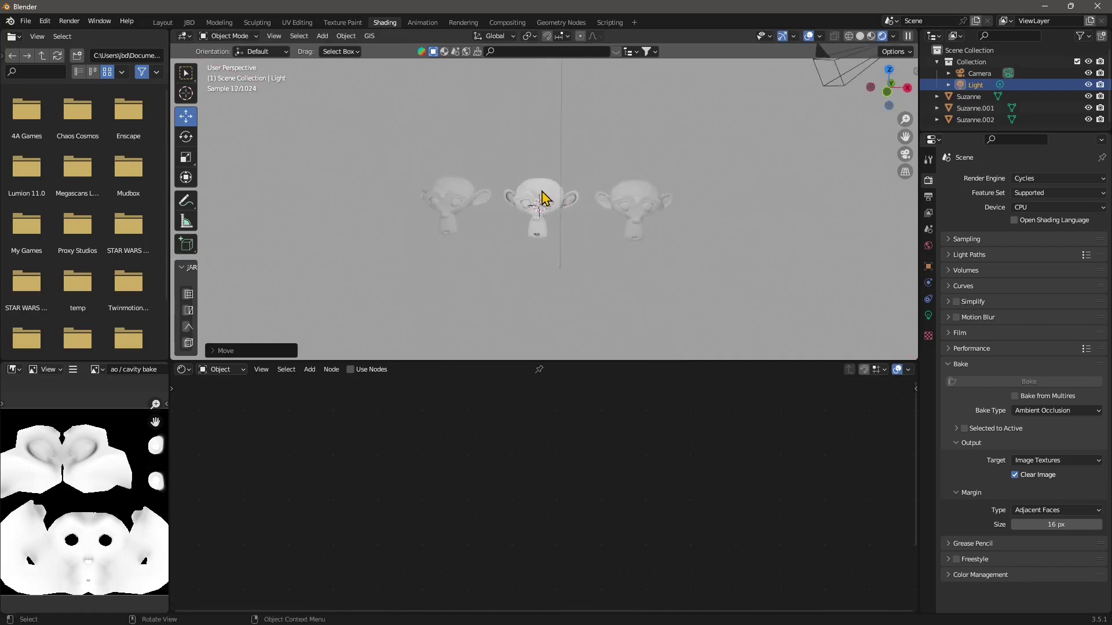
pyautogui.click(636, 223)
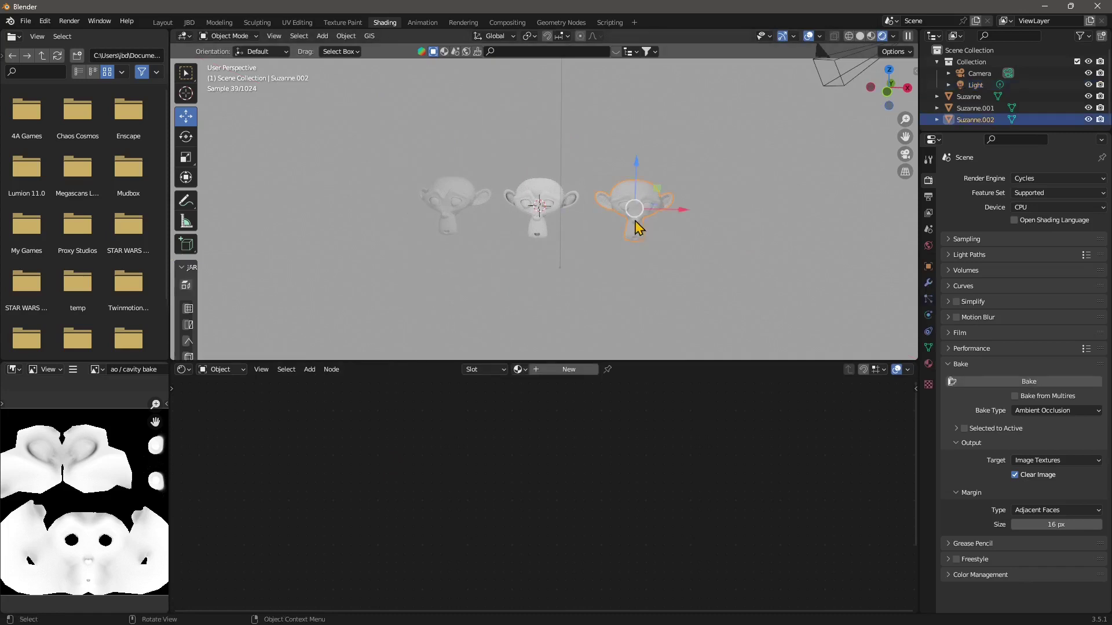
pyautogui.scroll(5, 583, 203)
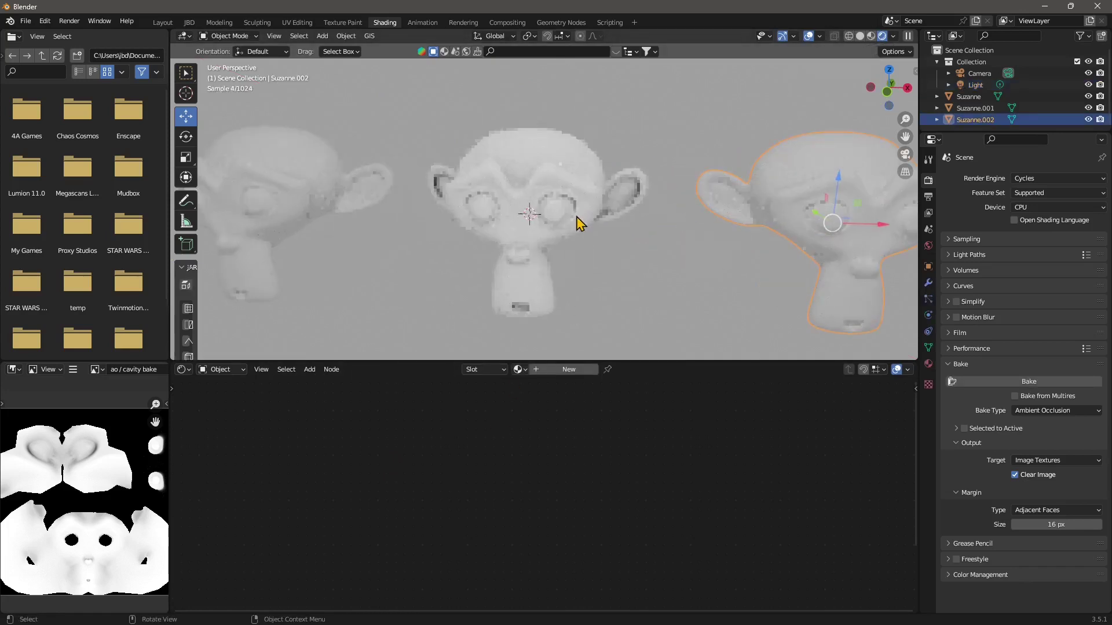
# Step: Create Material.002 for Suzanne.002 and add an Image Texture node to it
pyautogui.click(567, 369)
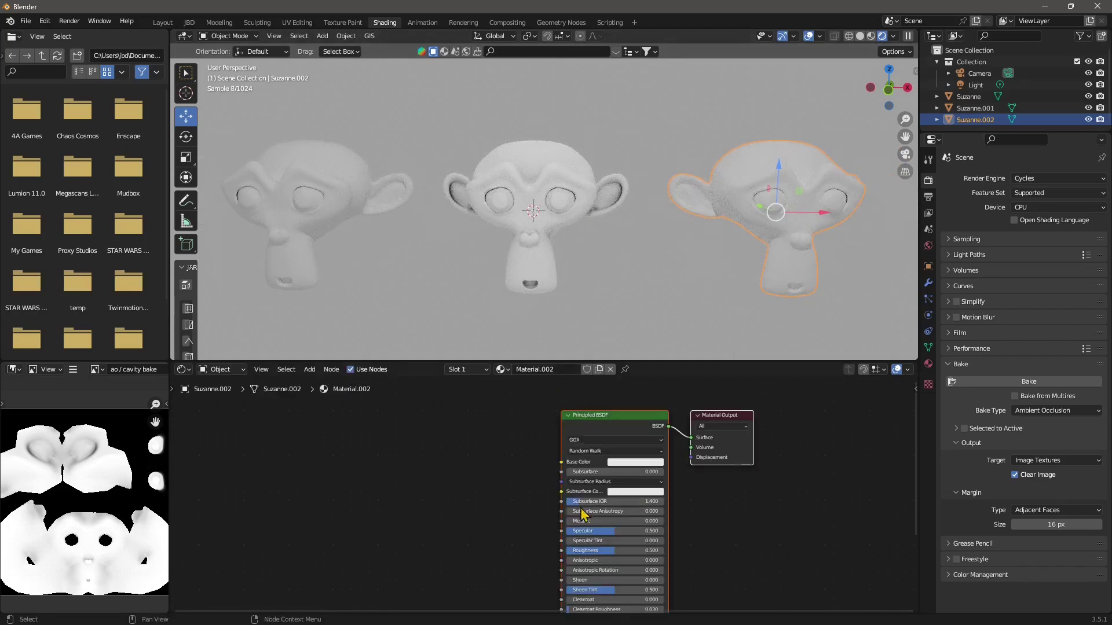
pyautogui.moveTo(501, 527); pyautogui.dragTo(567, 495, button='middle')
pyautogui.scroll(-1, 555, 506)
pyautogui.click(309, 369)
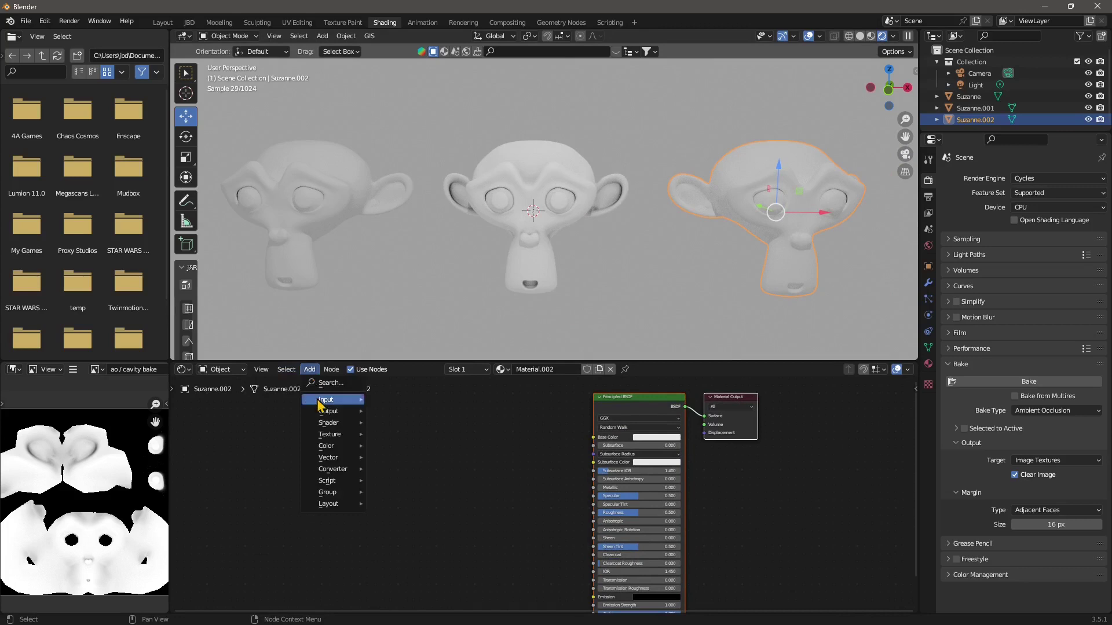
pyautogui.moveTo(331, 436)
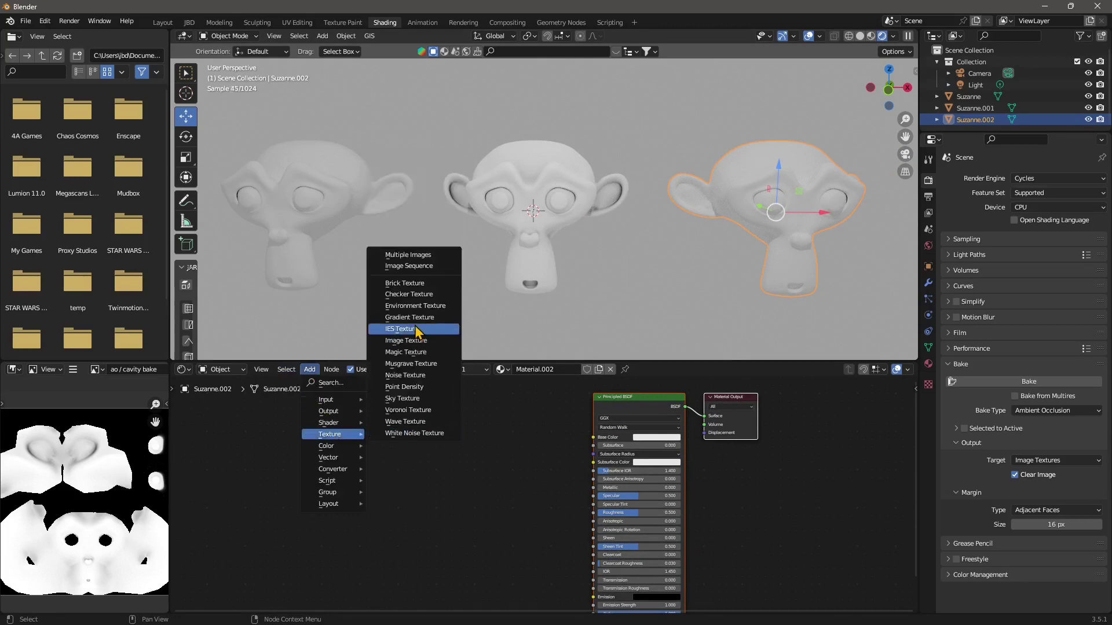
pyautogui.click(408, 337)
pyautogui.click(429, 455)
# Step: Create a new 2048 px image named 'gi bake' in the texture node
pyautogui.click(465, 483)
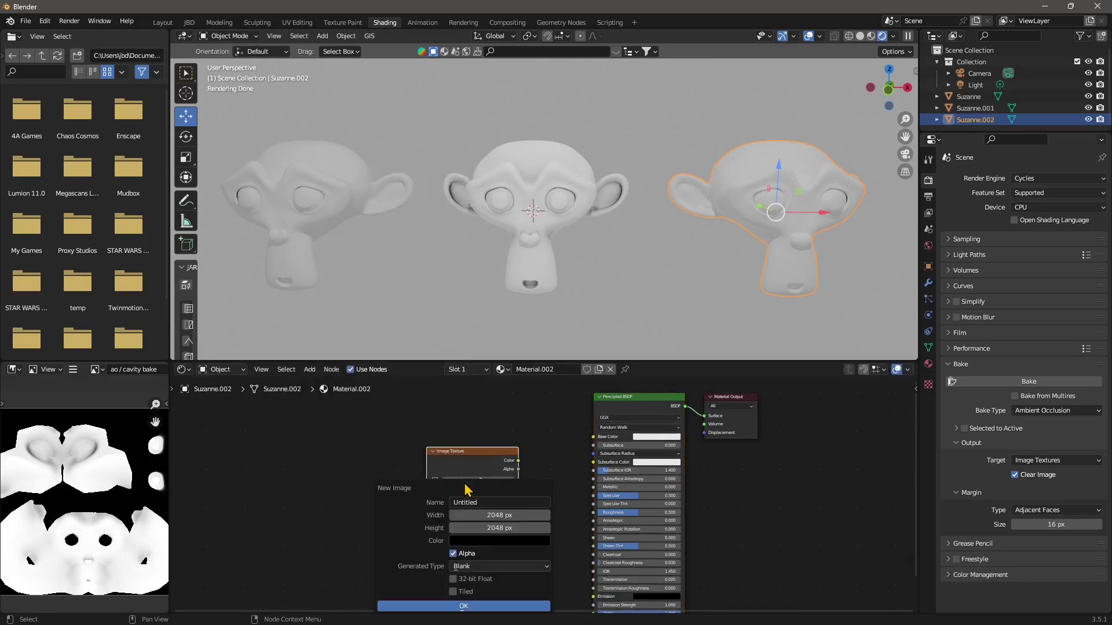
pyautogui.click(489, 502)
pyautogui.write('gi bake')
pyautogui.click(470, 605)
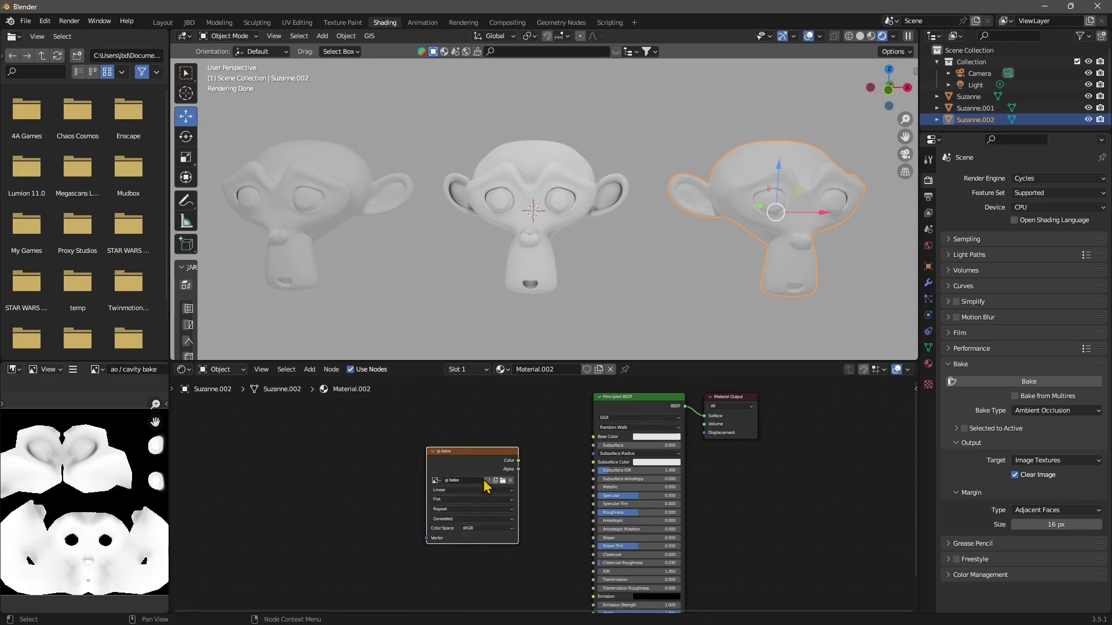
# Step: Lower the world background colour's Value to a dark grey of 0.147
pyautogui.scroll(1, 504, 498)
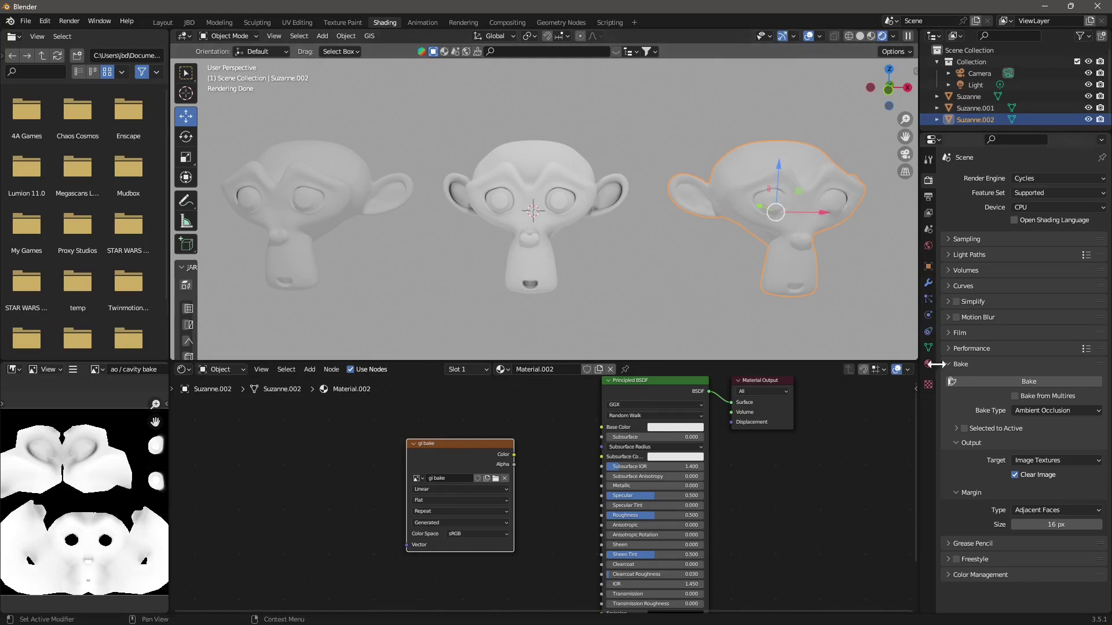
pyautogui.click(929, 246)
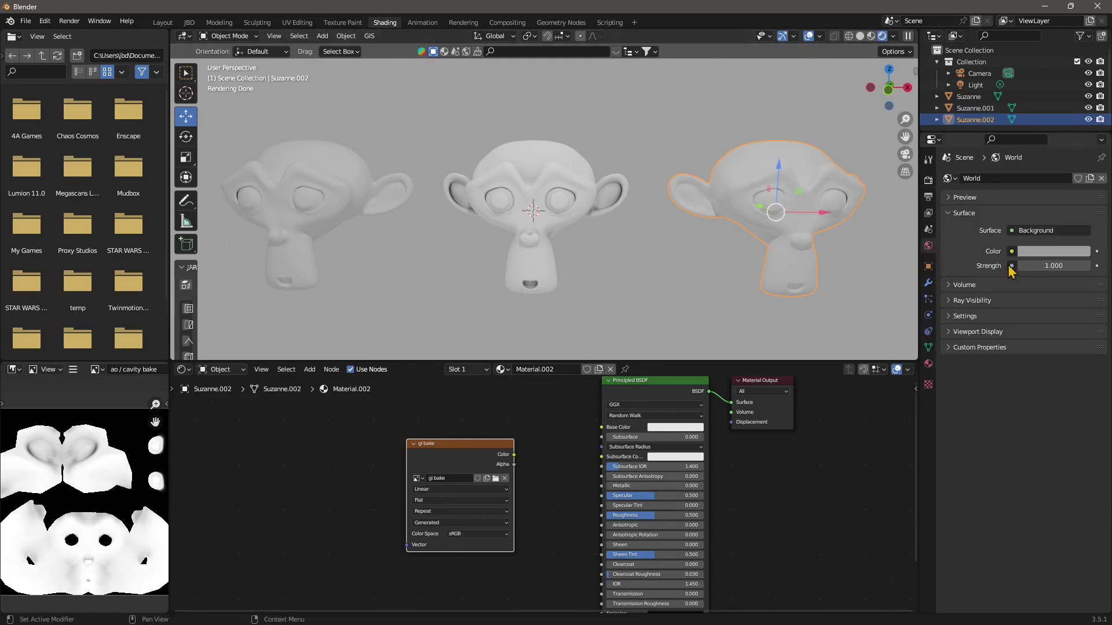
pyautogui.click(1062, 253)
pyautogui.click(1081, 126)
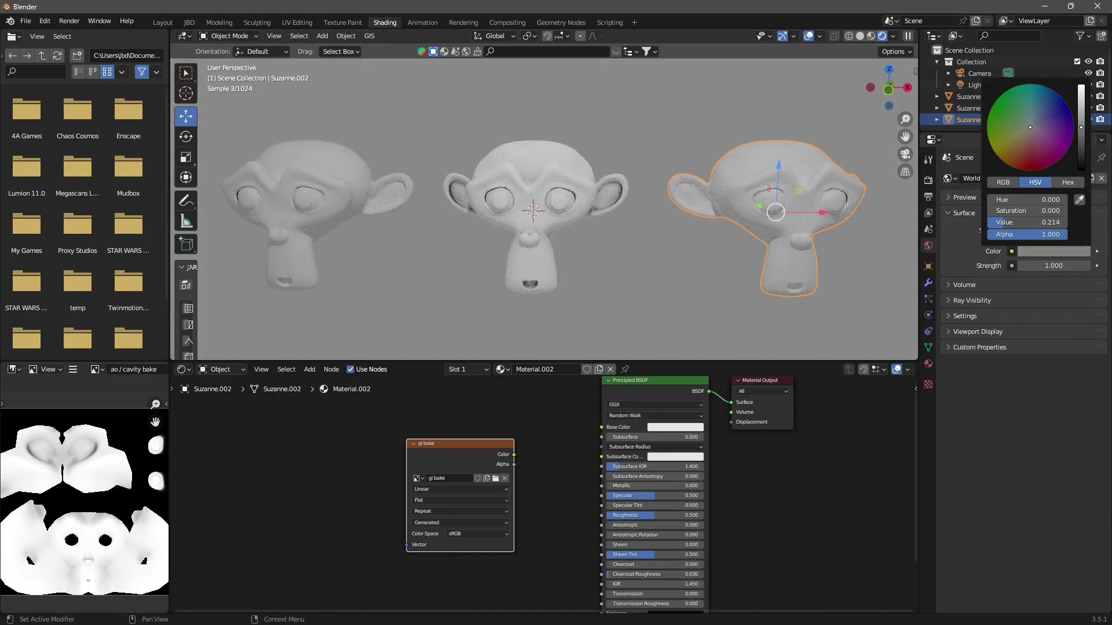
pyautogui.moveTo(1081, 126); pyautogui.dragTo(1081, 136)
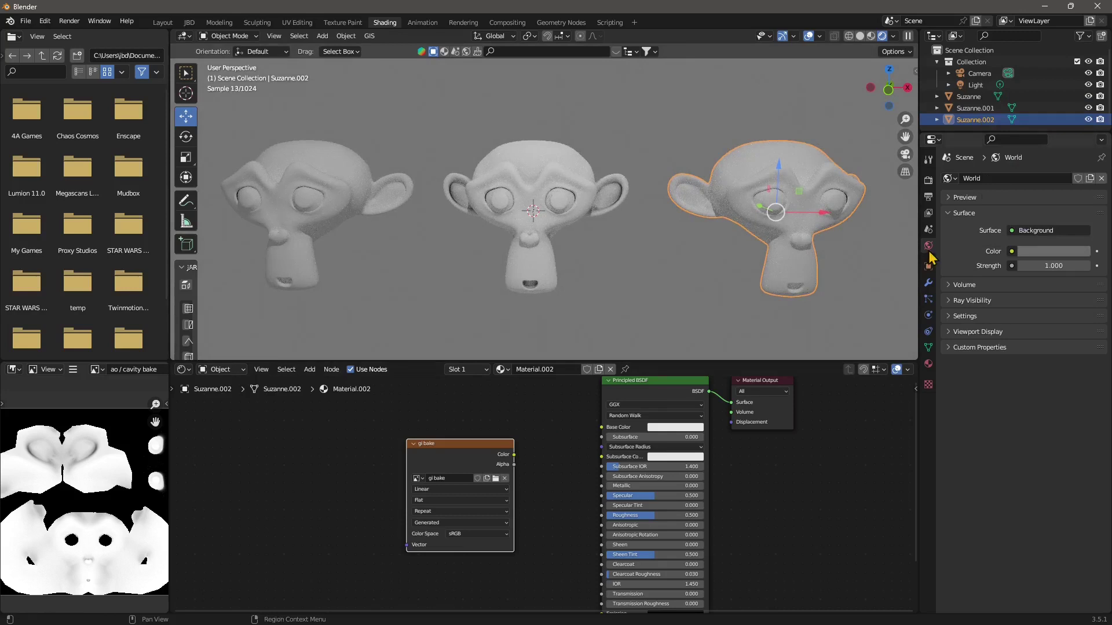
pyautogui.click(1061, 252)
# Step: Make the gi bake node the target and bake with Bake Type set to Combined
pyautogui.click(474, 446)
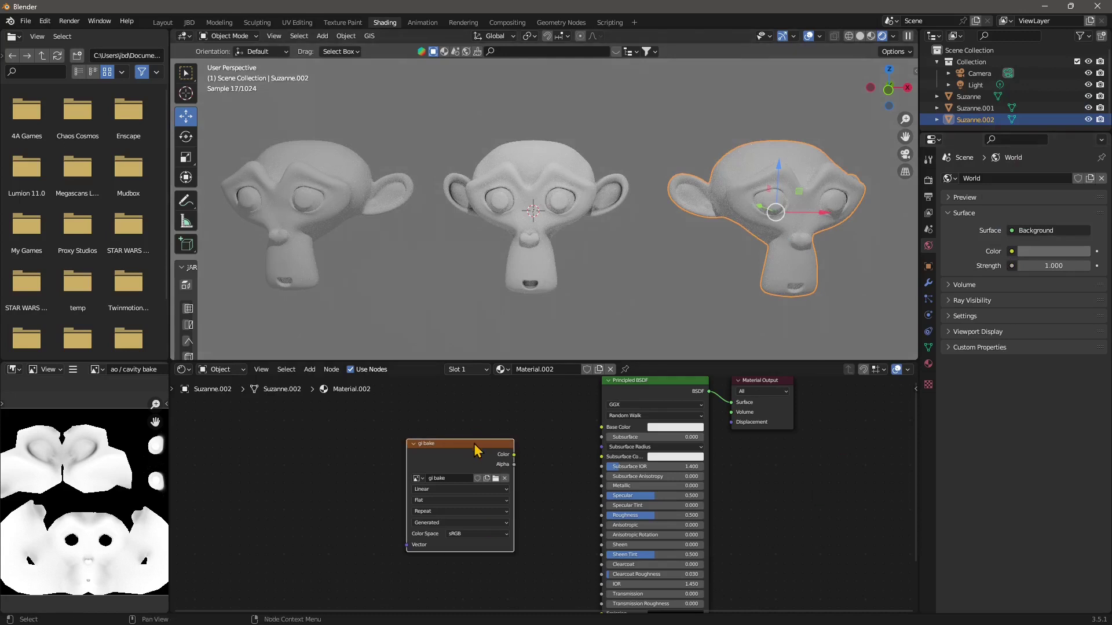
pyautogui.click(929, 184)
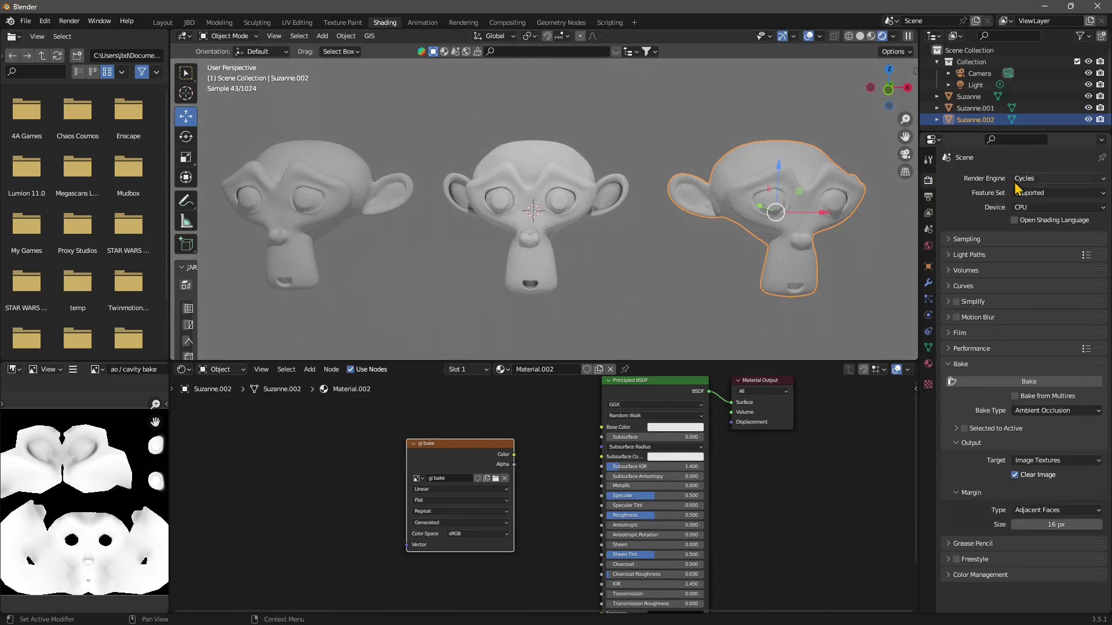
pyautogui.click(1043, 411)
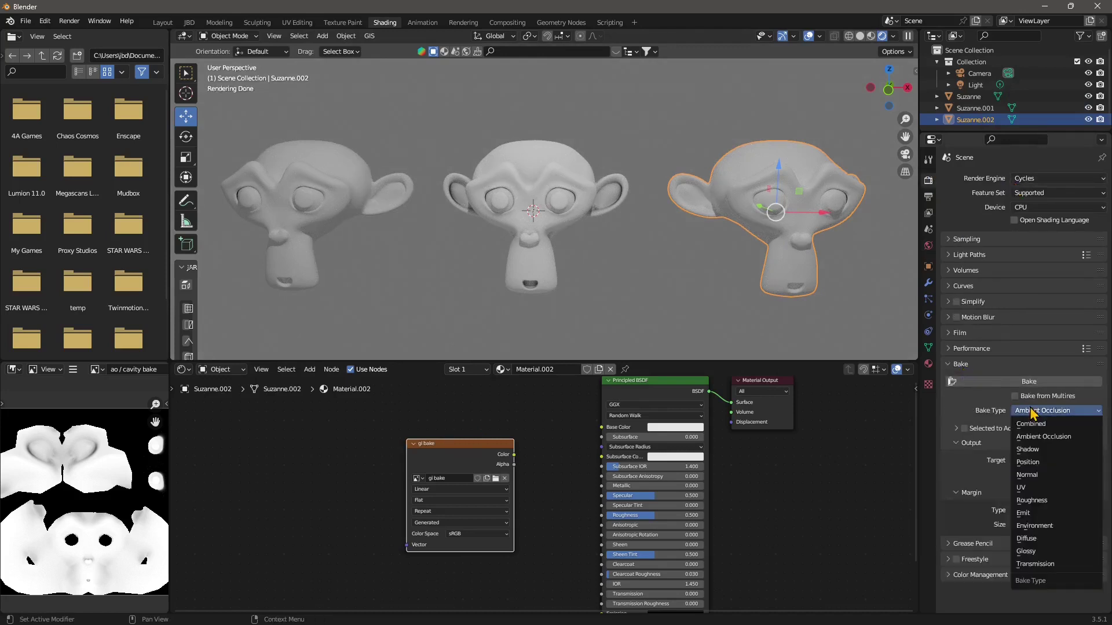
pyautogui.click(1034, 412)
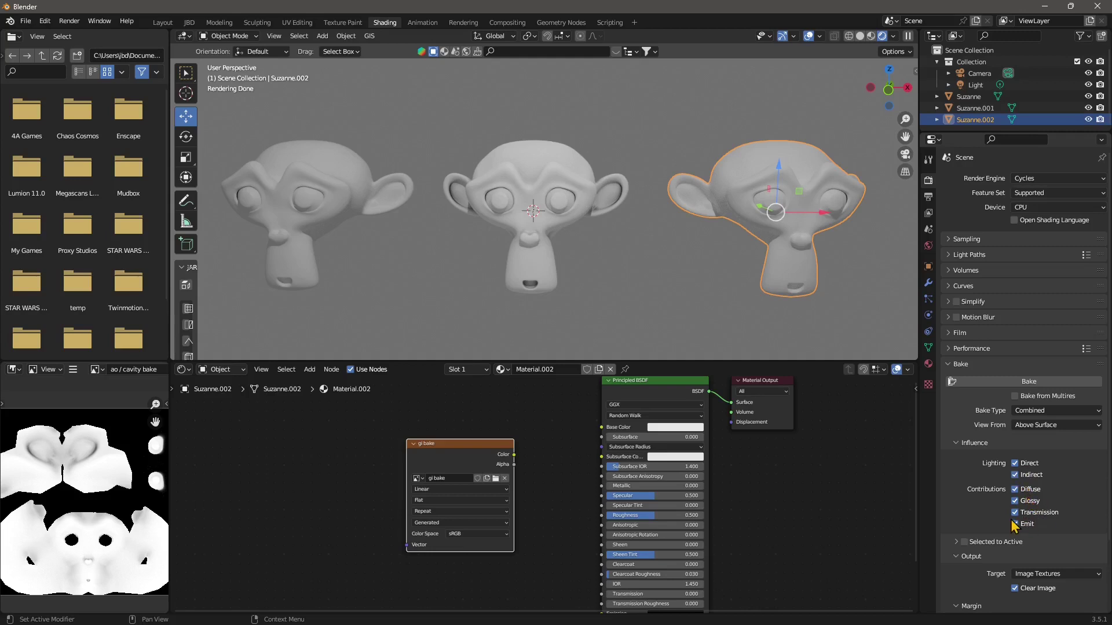
pyautogui.click(1029, 382)
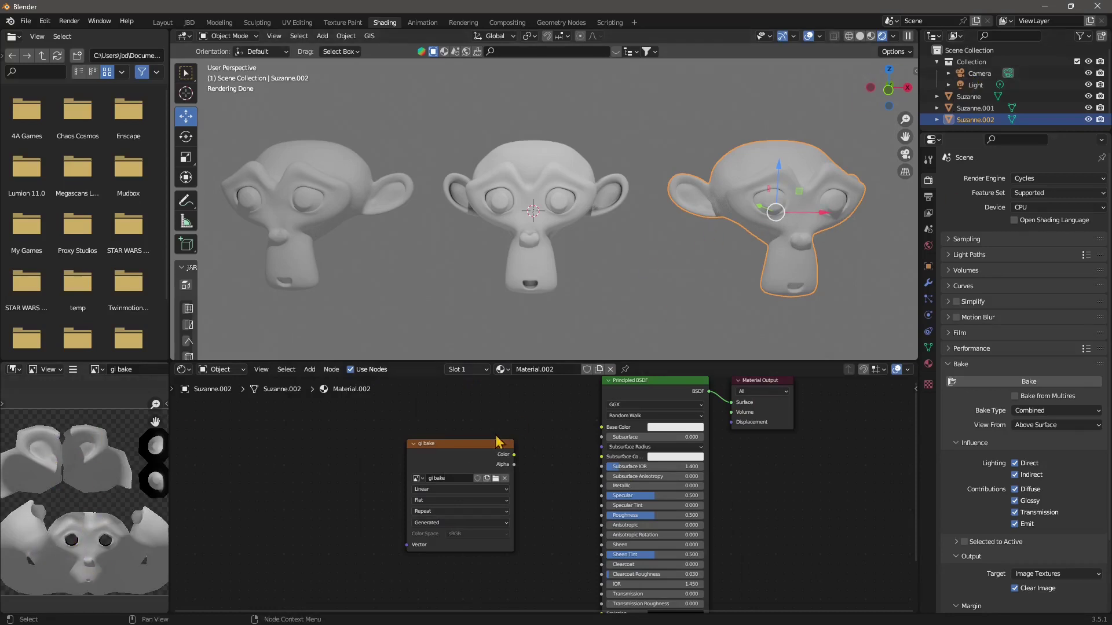
# Step: With the right-hand head selected, connect the gi bake image's Color to Principled BSDF Base Color
pyautogui.click(643, 282)
pyautogui.click(792, 206)
pyautogui.moveTo(513, 455); pyautogui.dragTo(601, 432)
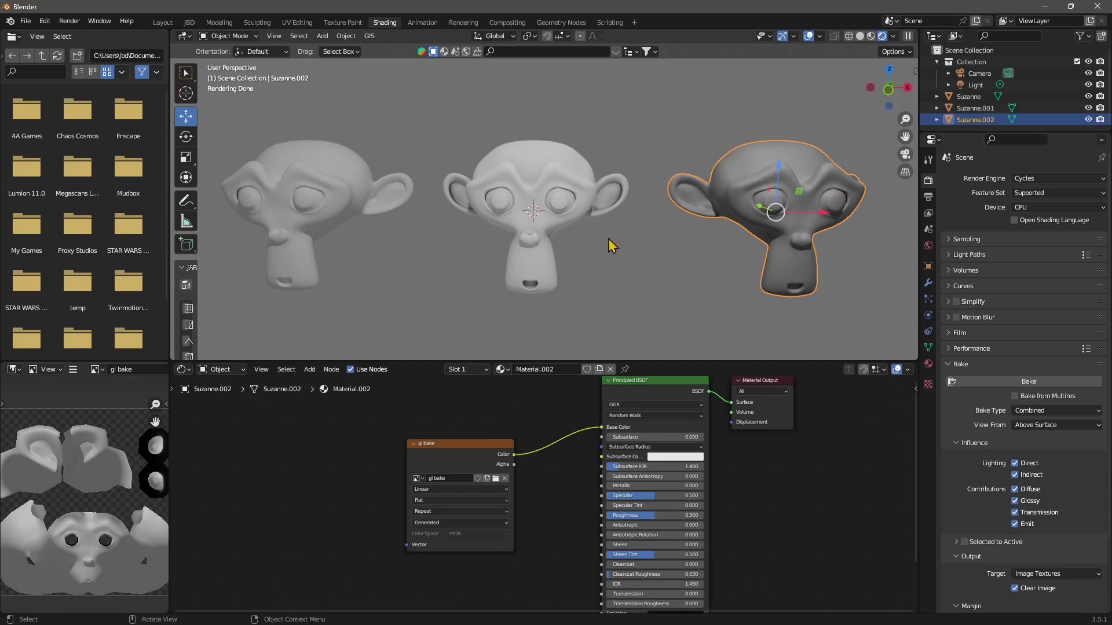
pyautogui.moveTo(468, 445); pyautogui.dragTo(406, 440)
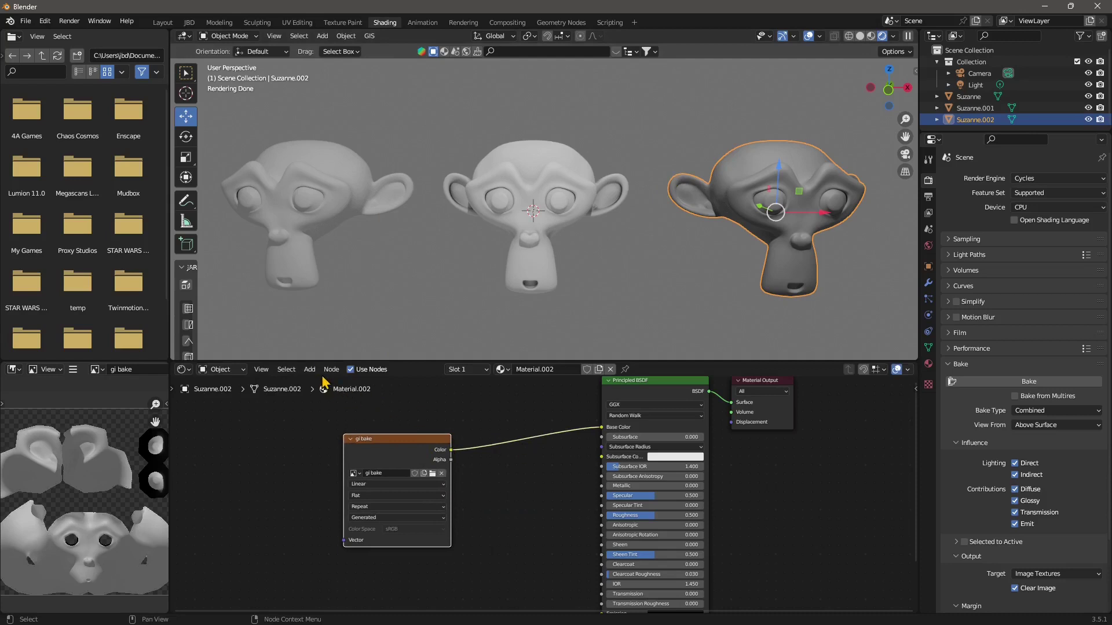
# Step: Insert a Bright/Contrast node on the link between gi bake and Base Color
pyautogui.click(310, 369)
pyautogui.moveTo(333, 451)
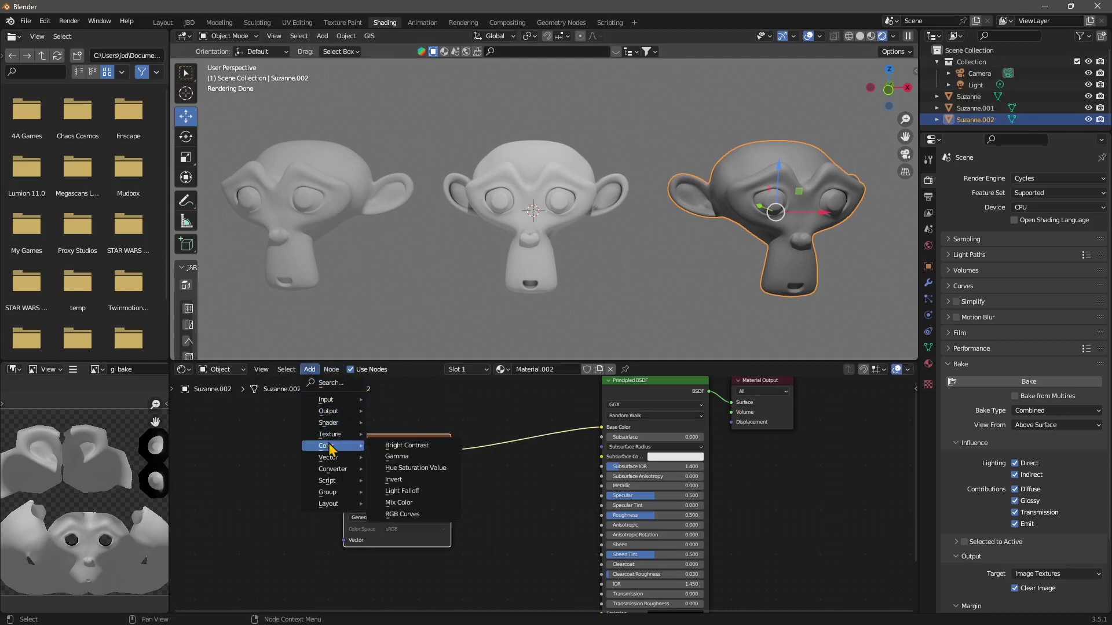
pyautogui.click(413, 445)
pyautogui.click(490, 436)
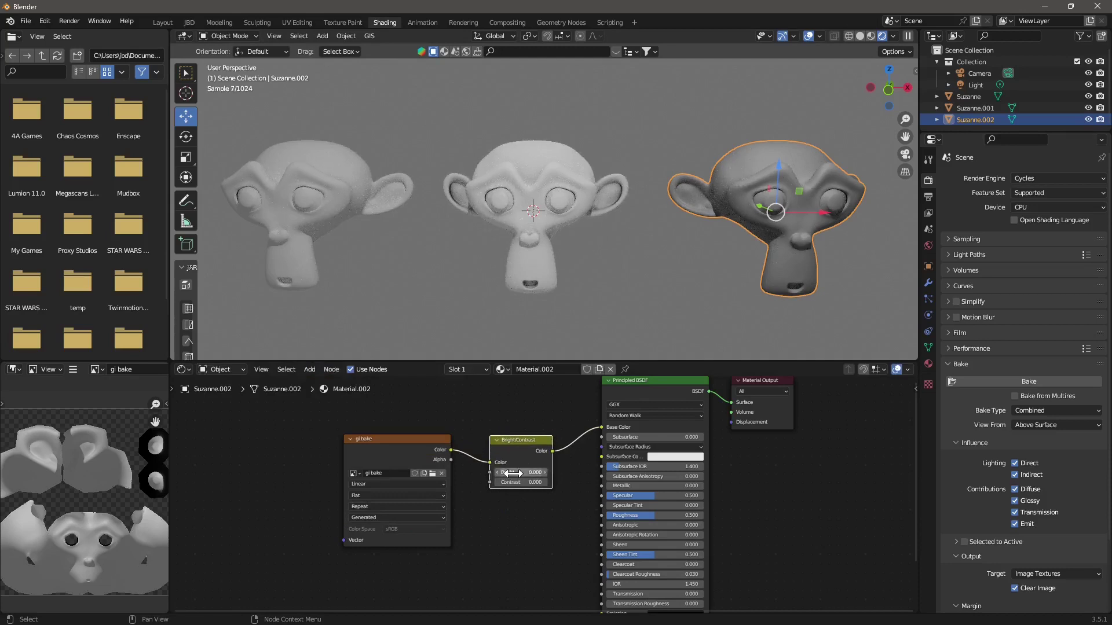
# Step: Set the Bright/Contrast node to Bright 0.200 and Contrast 0.800
pyautogui.click(544, 473)
pyautogui.moveTo(521, 482); pyautogui.dragTo(544, 482)
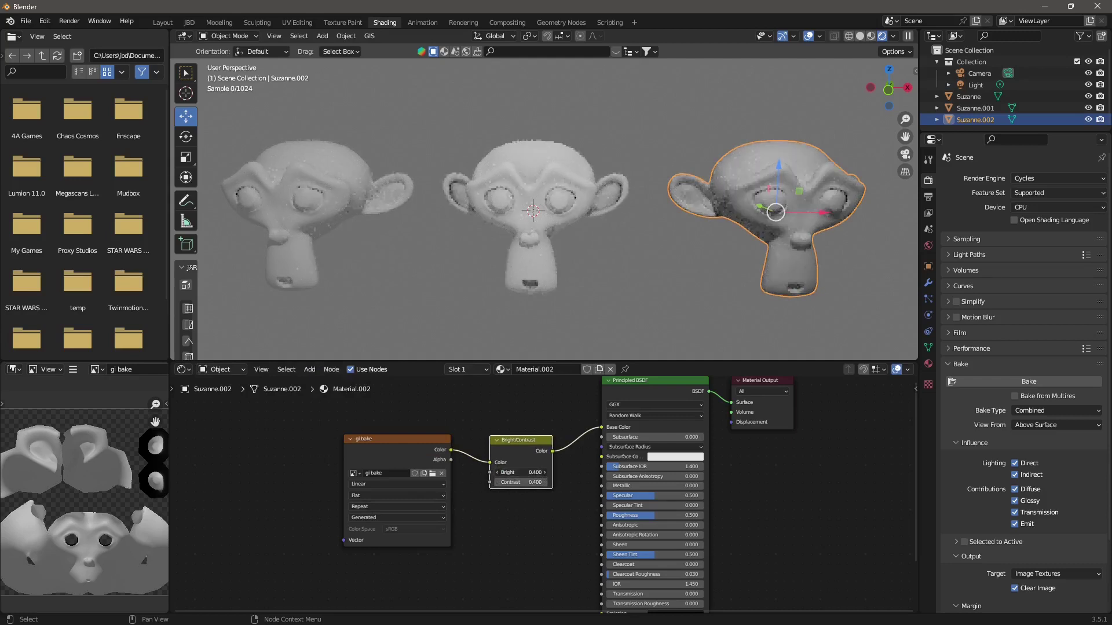
pyautogui.click(543, 472)
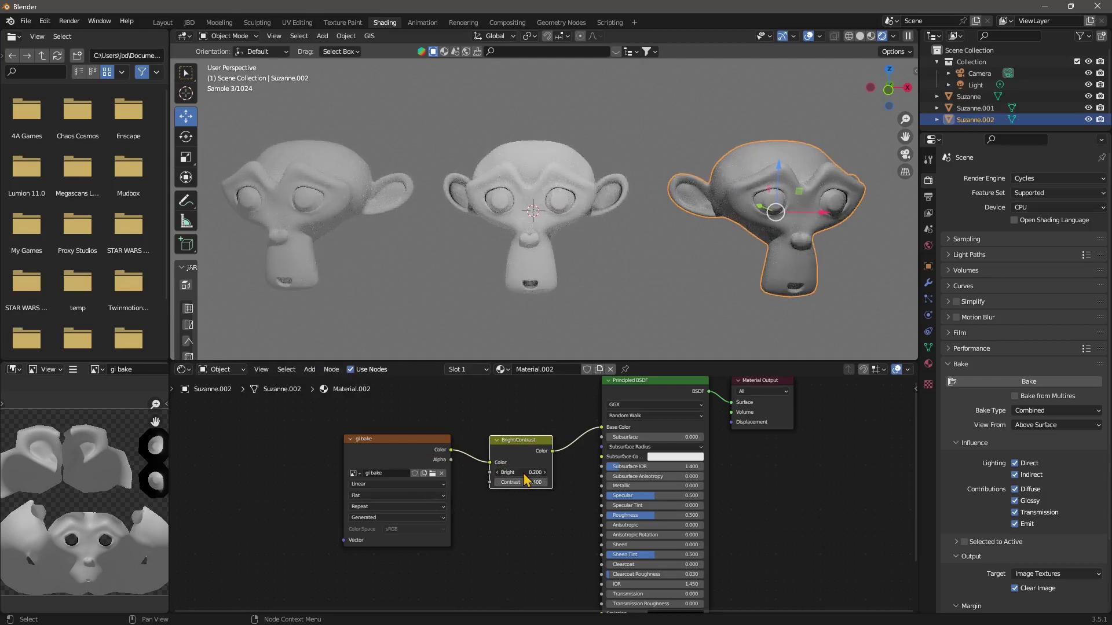
pyautogui.moveTo(524, 481); pyautogui.dragTo(548, 480)
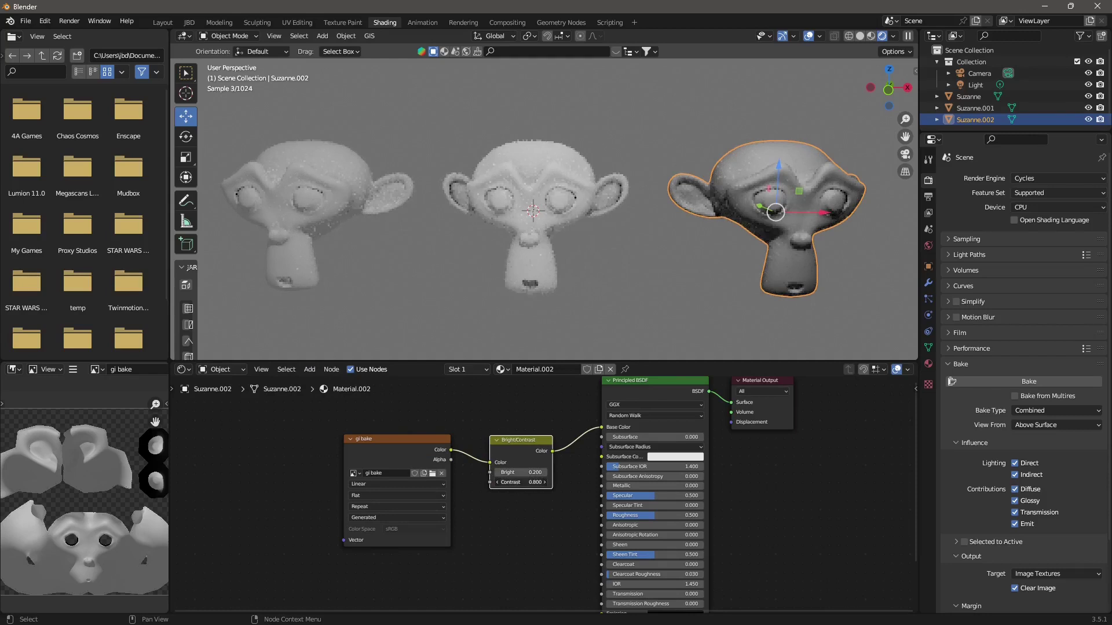
pyautogui.moveTo(415, 447); pyautogui.dragTo(382, 465)
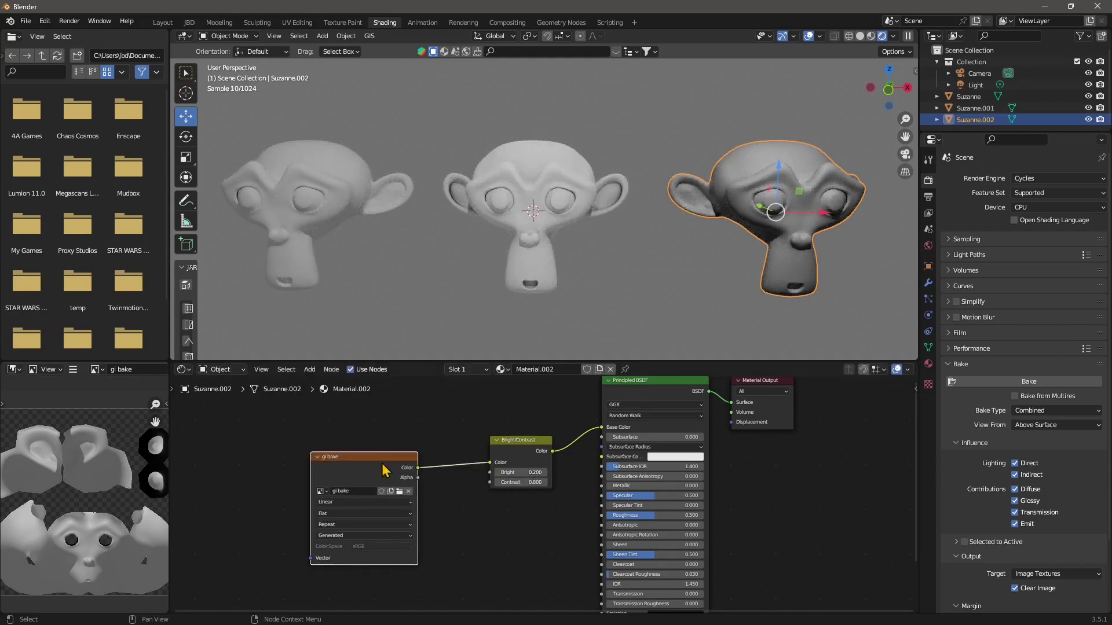
# Step: Link the Bright/Contrast Color output into Principled BSDF Roughness as well as Base Color
pyautogui.moveTo(524, 440); pyautogui.dragTo(599, 492)
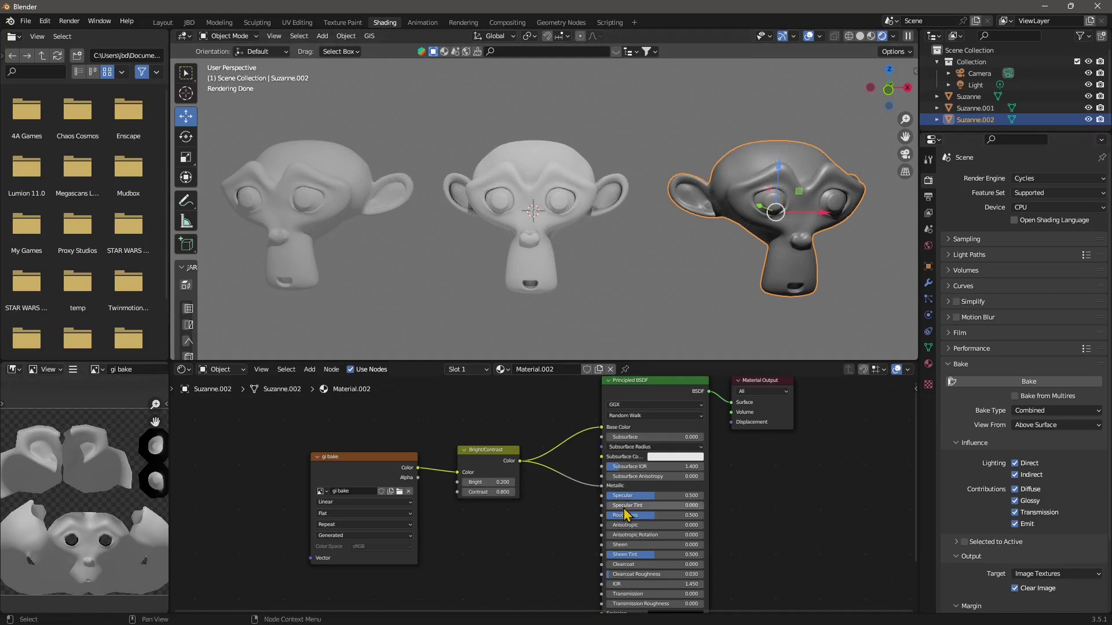
pyautogui.moveTo(602, 485); pyautogui.dragTo(601, 514)
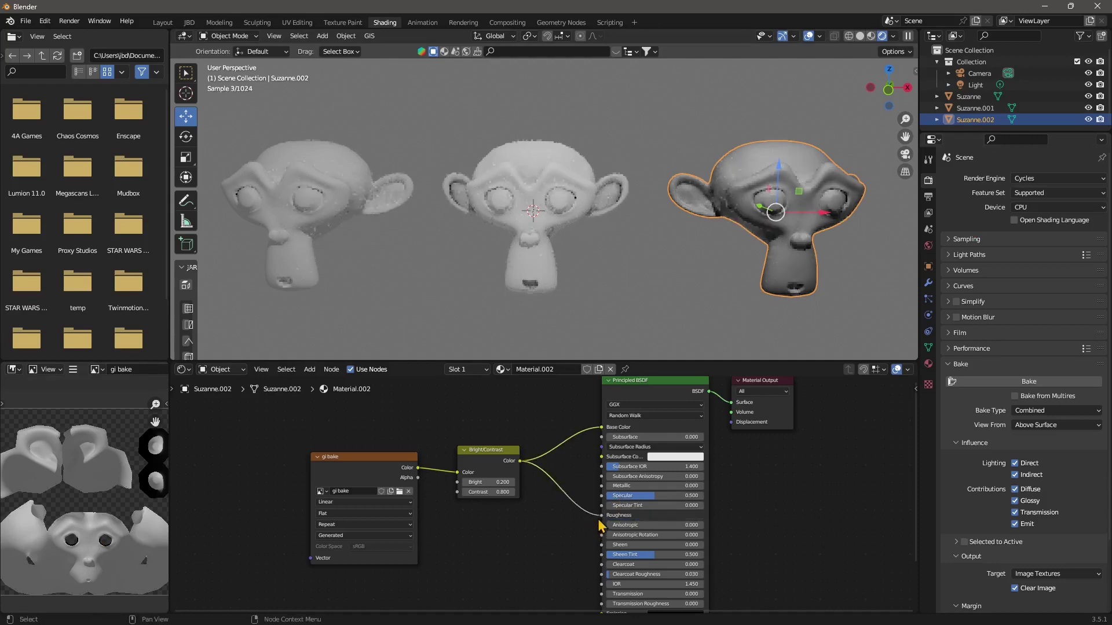
pyautogui.click(686, 300)
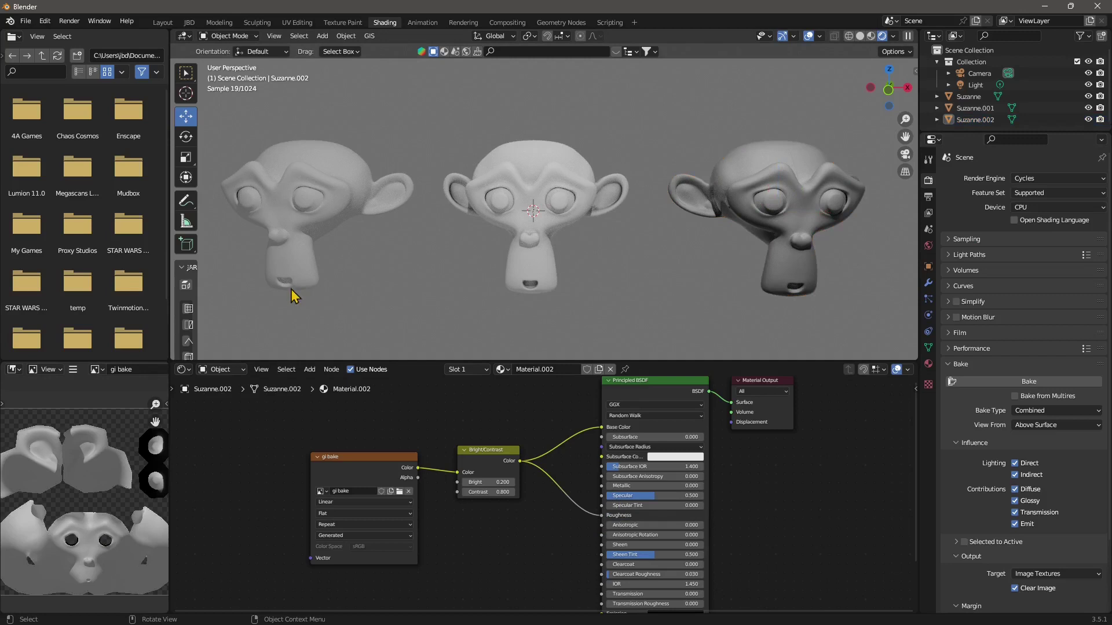
pyautogui.click(365, 461)
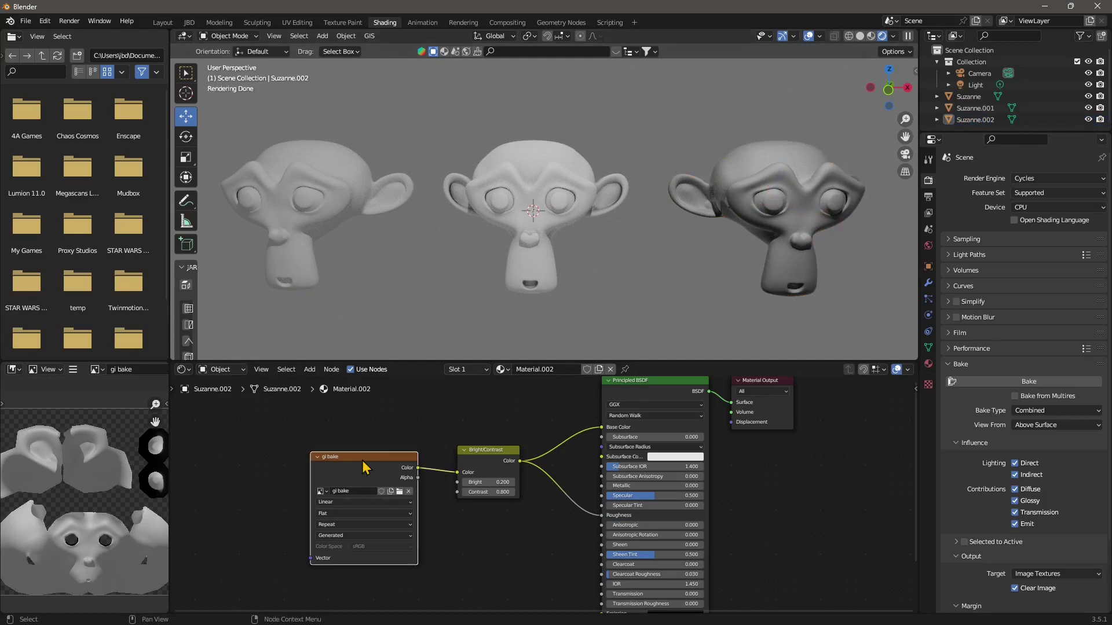